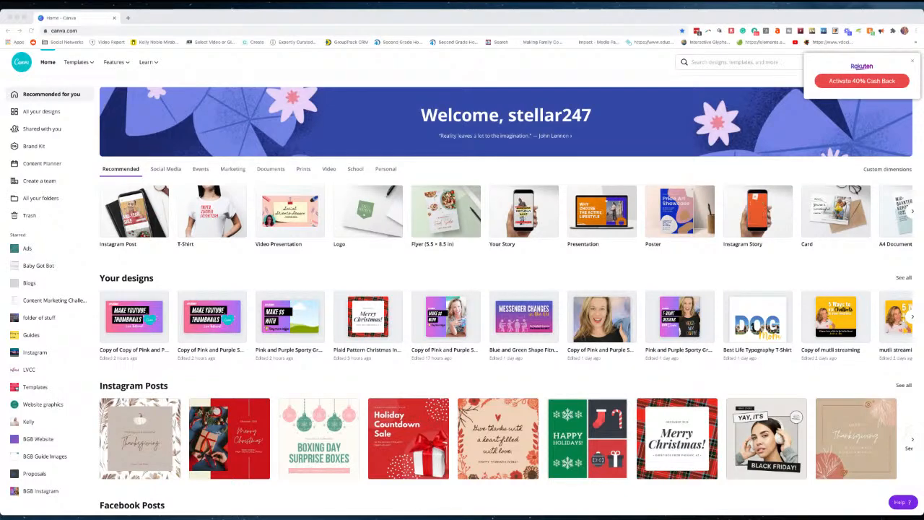
# - Open the YouTube channel page youtube.com/stellar247 in a new browser tab and examine its banner and video thumbnails
pyautogui.click(127, 17)
pyautogui.write('youtube.com/stellar247')
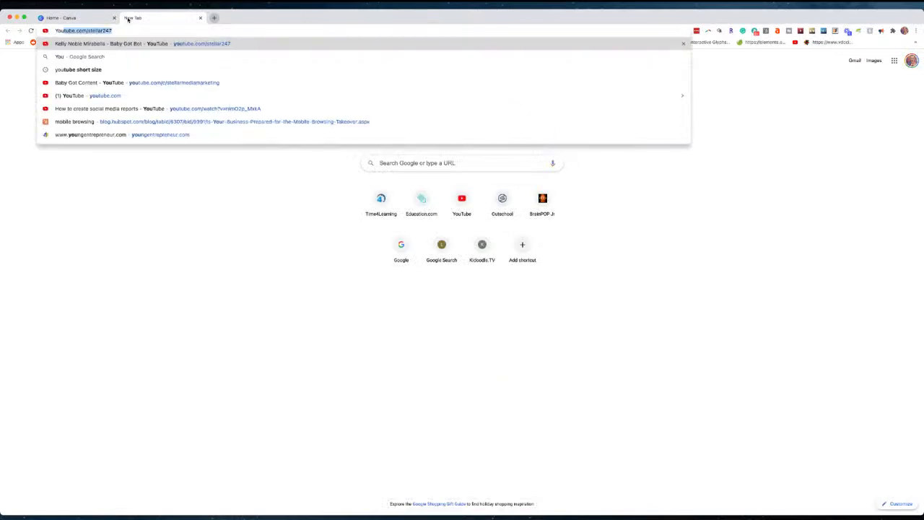
pyautogui.press('Return')
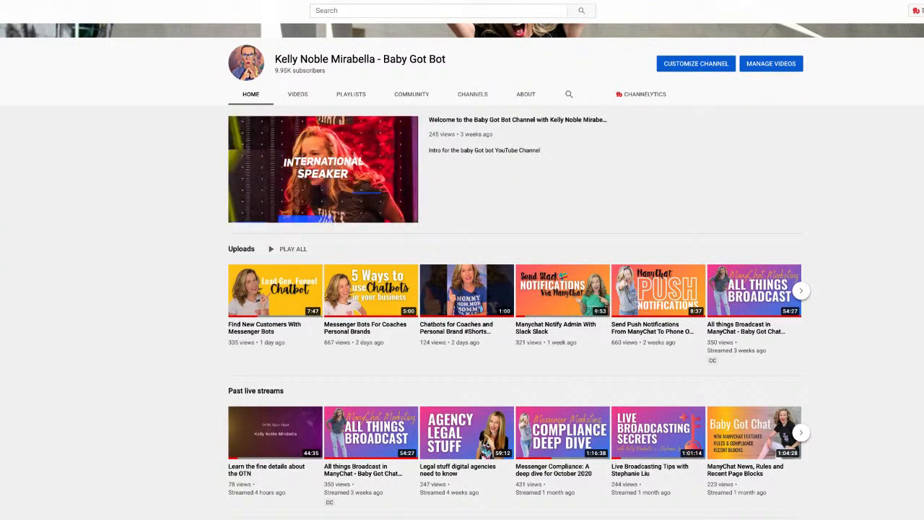
pyautogui.scroll(2, 462, 289)
pyautogui.scroll(1, 462, 289)
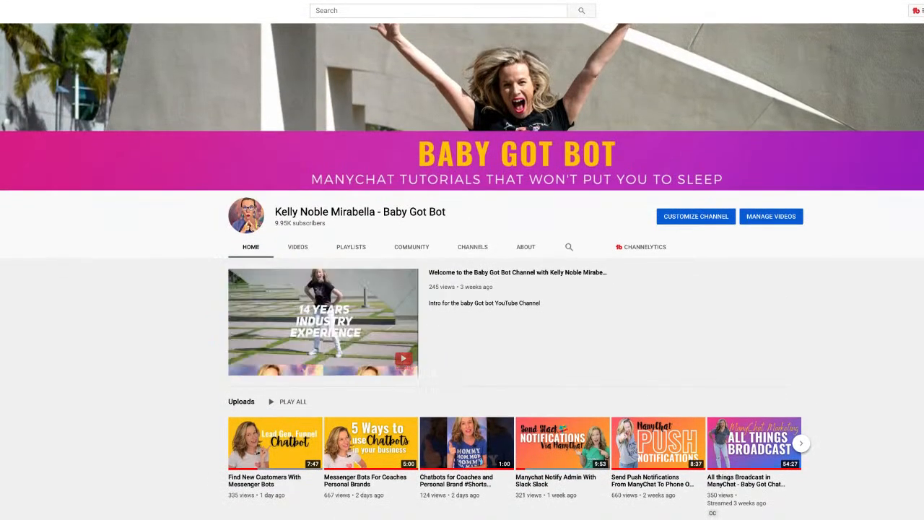
pyautogui.scroll(-1, 462, 289)
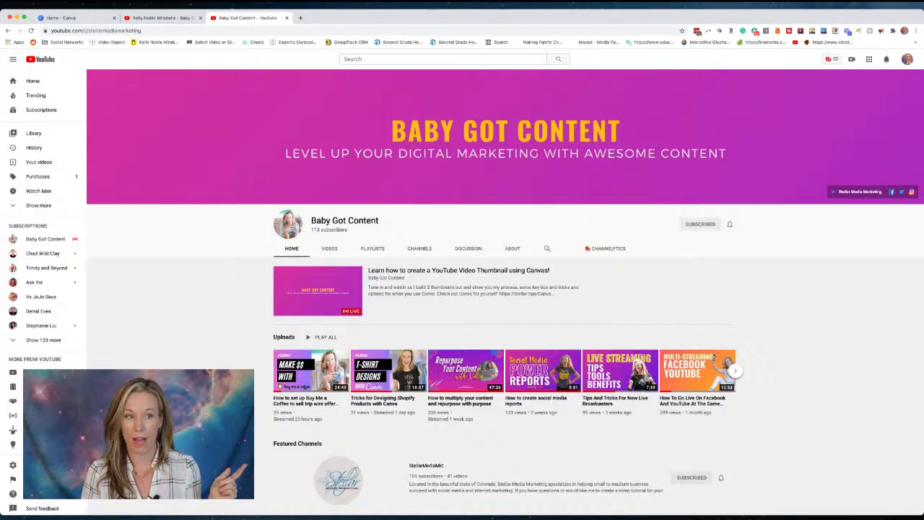
# - Return to the Canva home page, dismiss the cash-back offer, and create a blank YouTube Thumbnail design
pyautogui.click(81, 20)
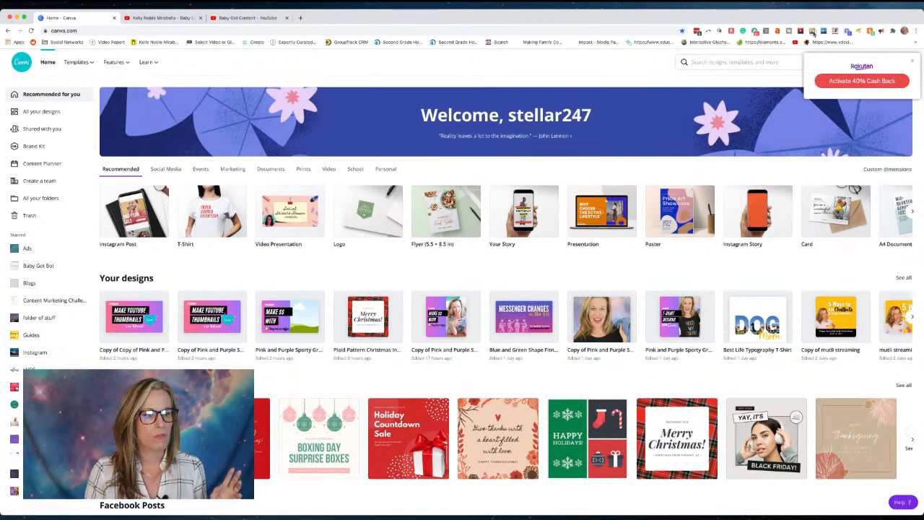
pyautogui.click(913, 63)
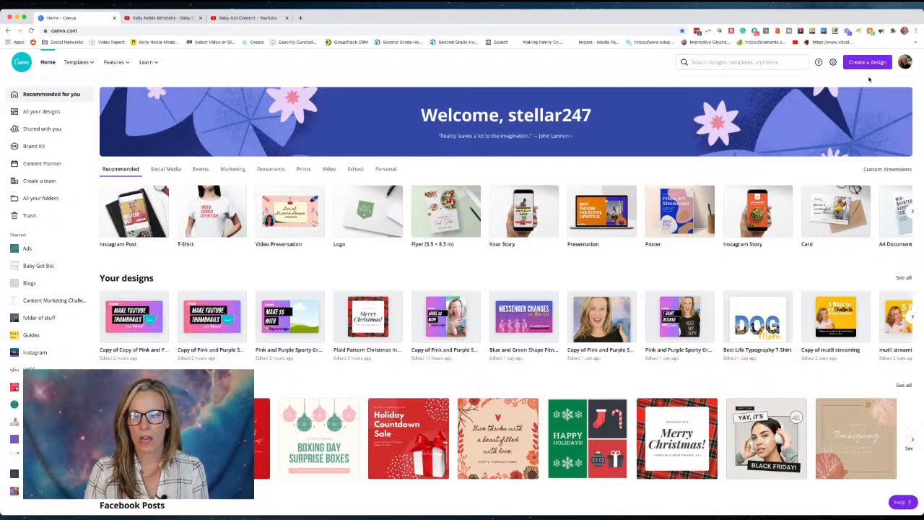
pyautogui.click(869, 63)
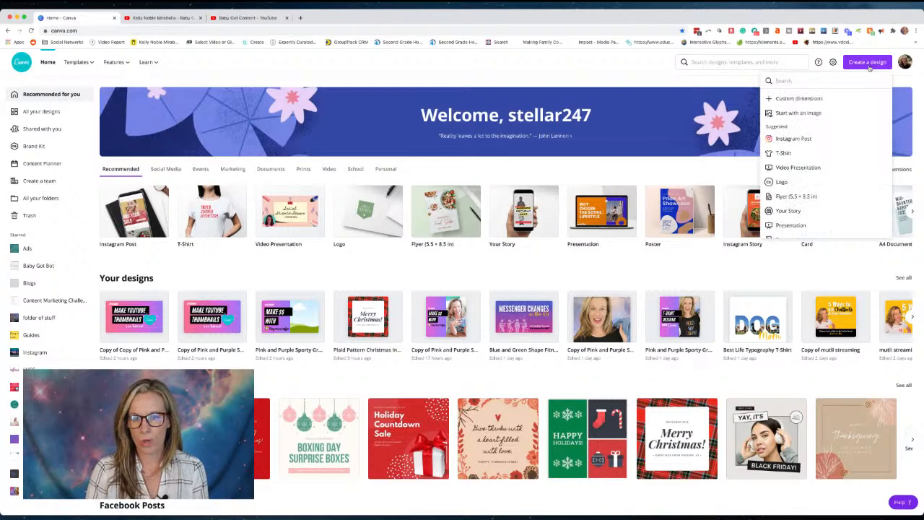
pyautogui.write('youtube')
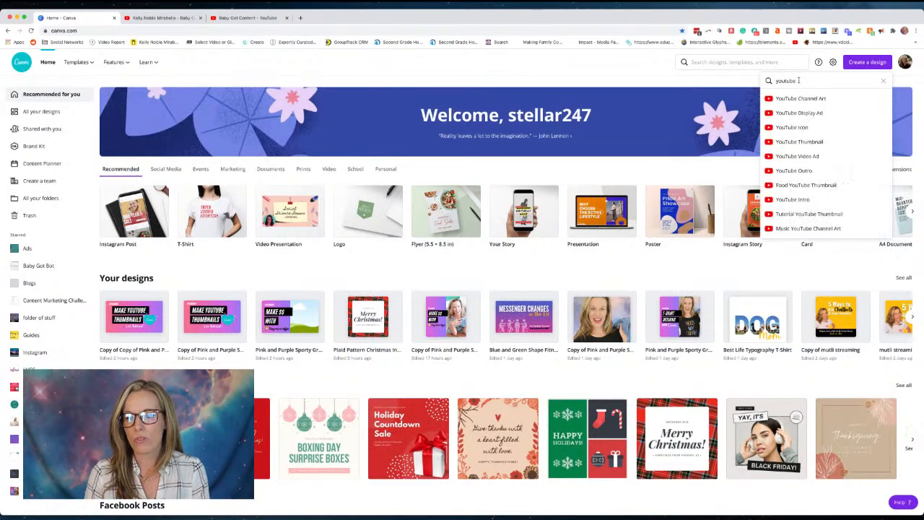
pyautogui.click(799, 142)
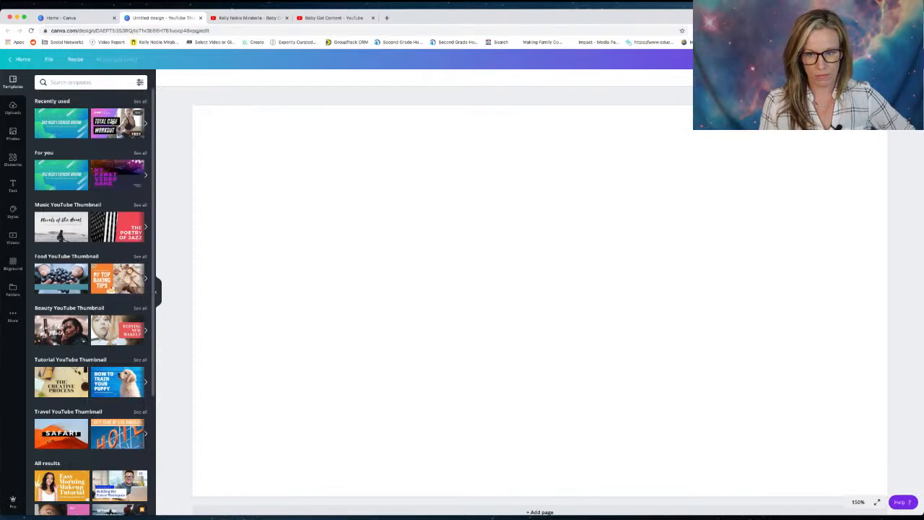
# - Apply the recently used Total Core Workout template to the blank thumbnail and browse the other thumbnail templates
pyautogui.click(112, 122)
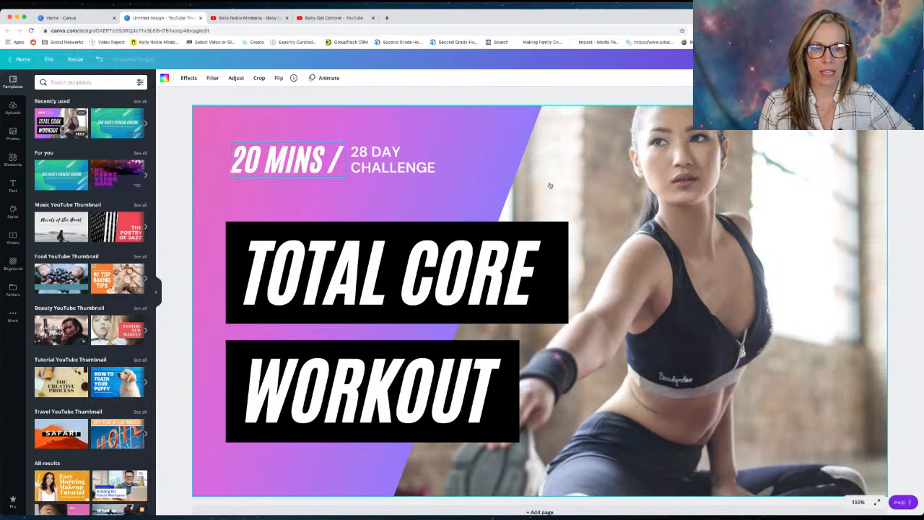
pyautogui.scroll(-1, 549, 185)
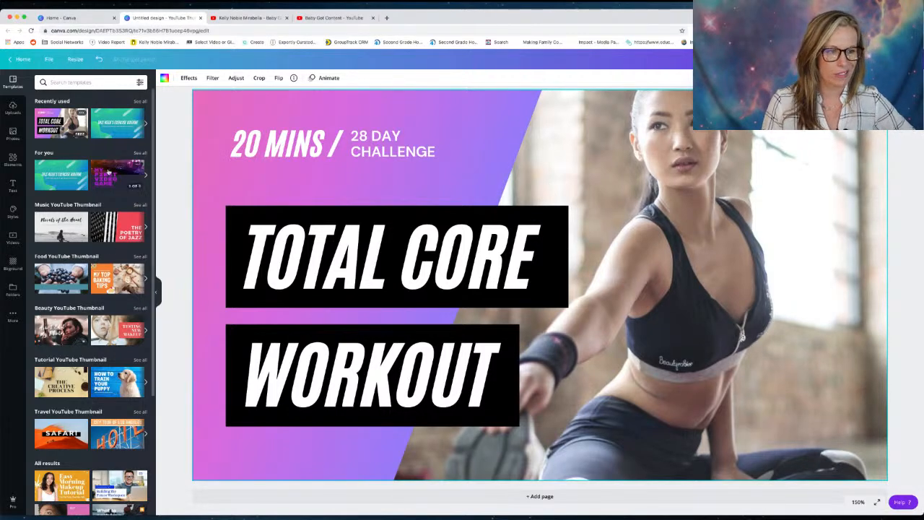
pyautogui.scroll(-3, 113, 398)
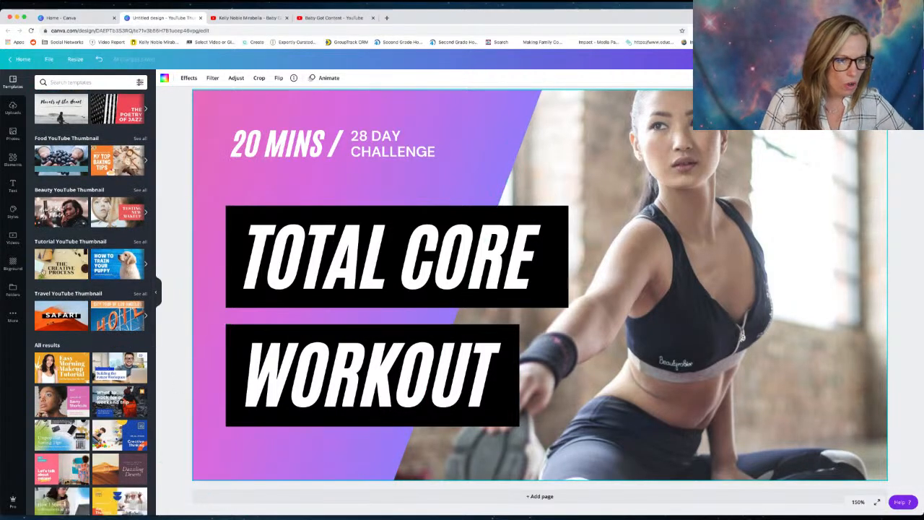
pyautogui.scroll(-3, 86, 165)
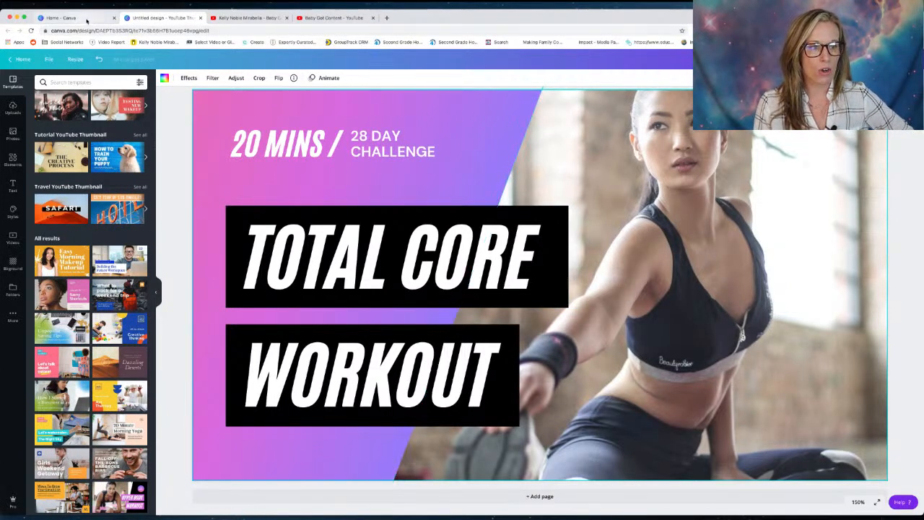
# - Open the existing "Make $$ With Buy me a coffee" thumbnail design and delete the landscape image placeholder on page 1
pyautogui.click(87, 20)
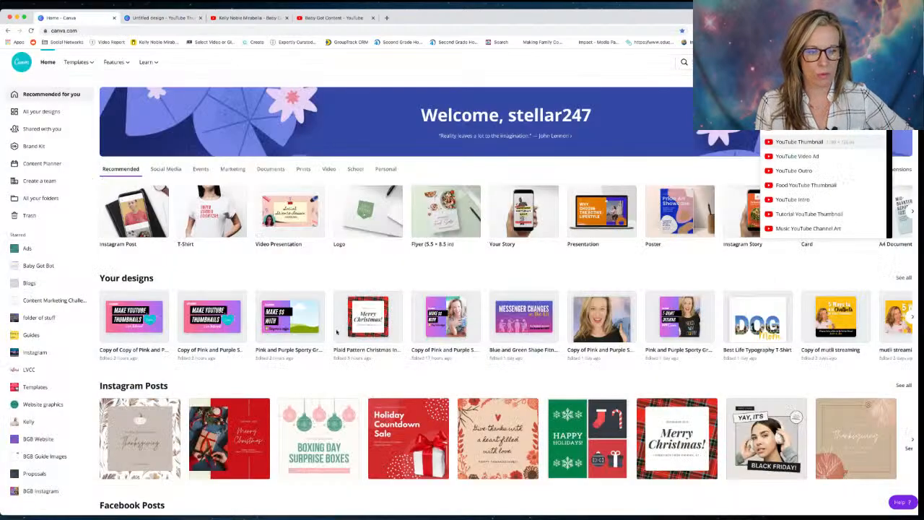
pyautogui.click(300, 322)
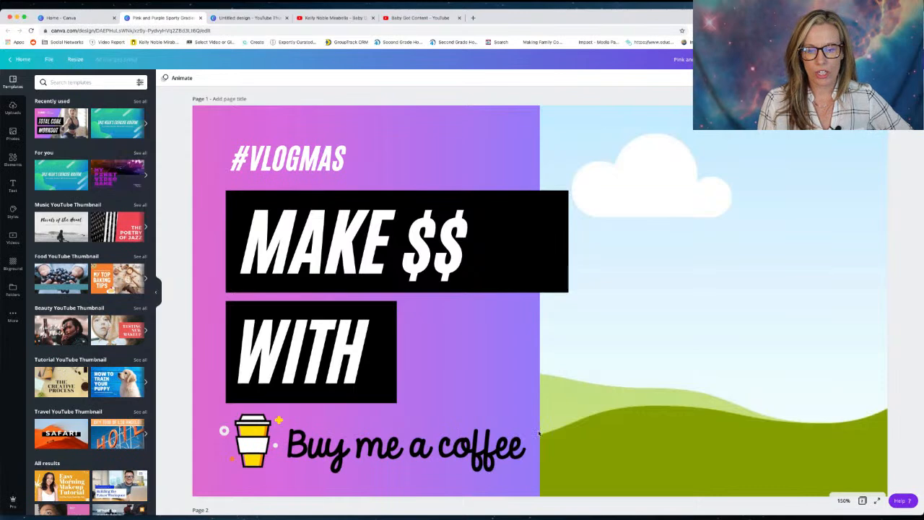
pyautogui.click(704, 327)
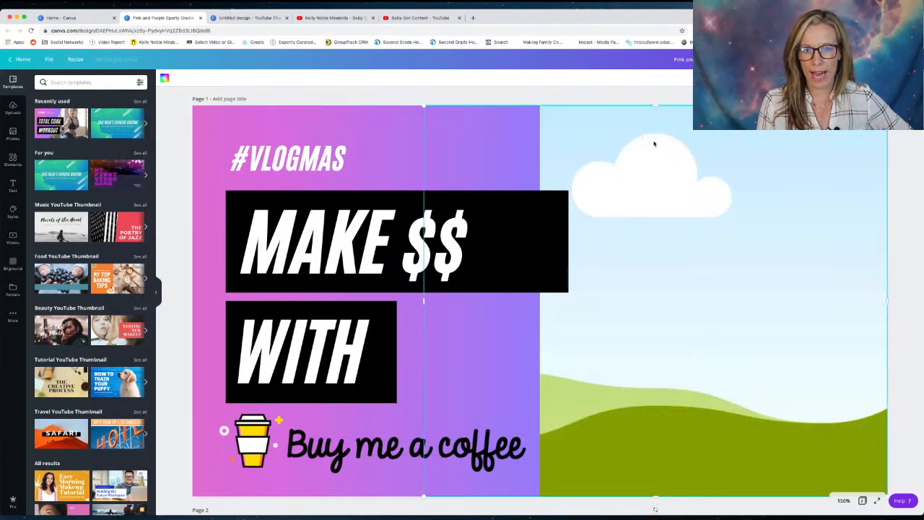
pyautogui.moveTo(690, 150); pyautogui.dragTo(709, 434)
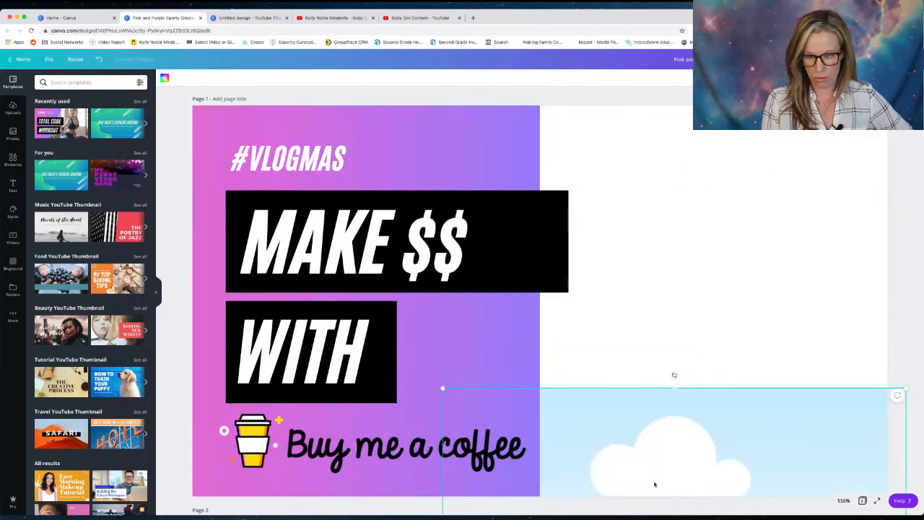
pyautogui.press('Delete')
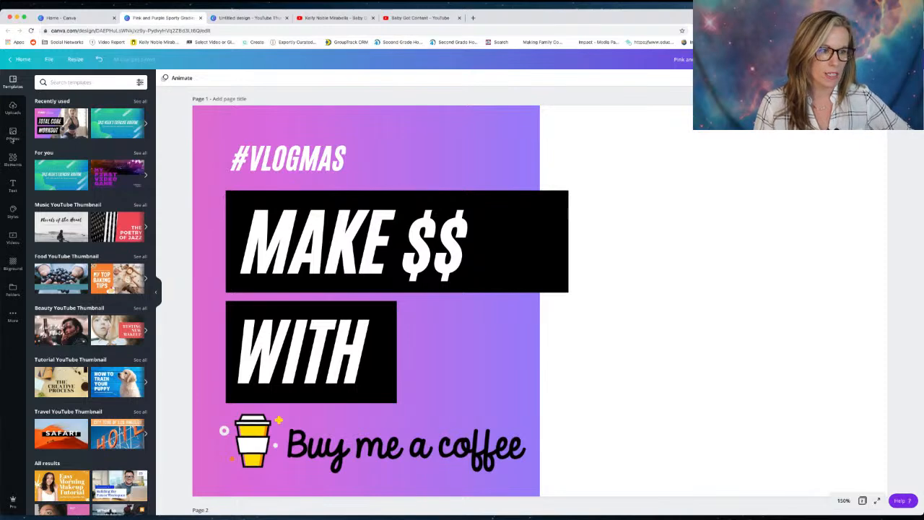
# - Try placing the first uploaded portrait as a free image on page 1, and delete it from the page
pyautogui.click(13, 108)
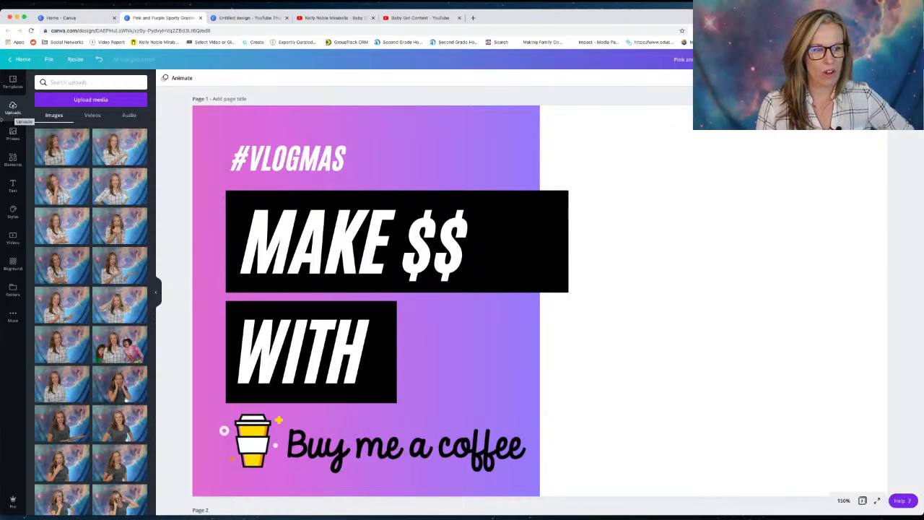
pyautogui.click(72, 149)
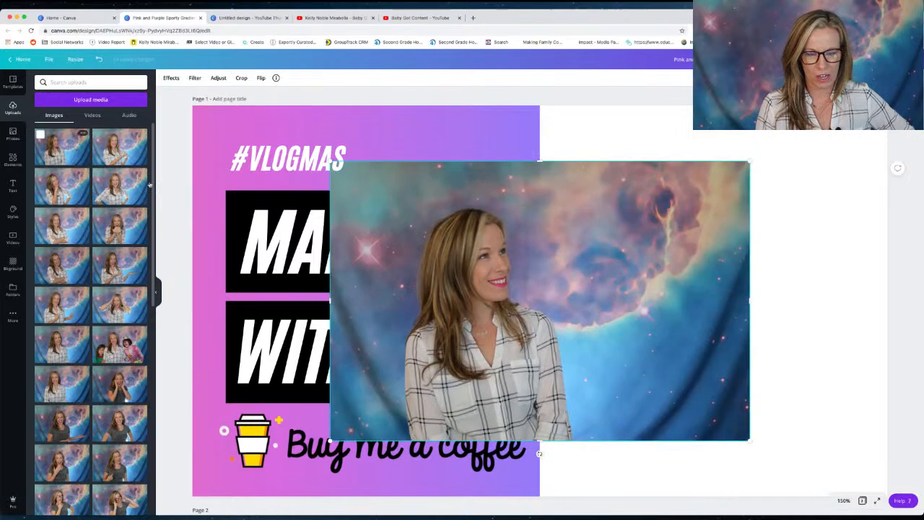
pyautogui.press('Delete')
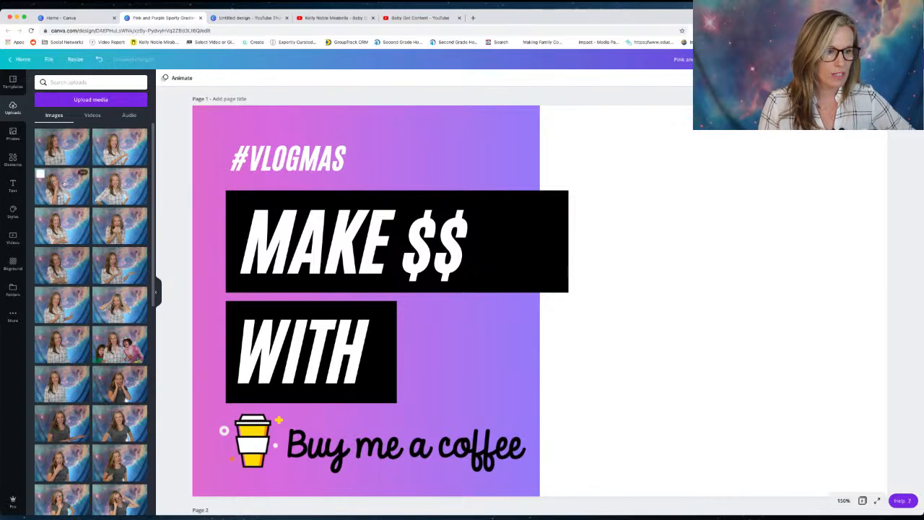
# - Try the uploaded arms-crossed portrait as the page background, check its crop, and remove it
pyautogui.moveTo(63, 230); pyautogui.dragTo(590, 137)
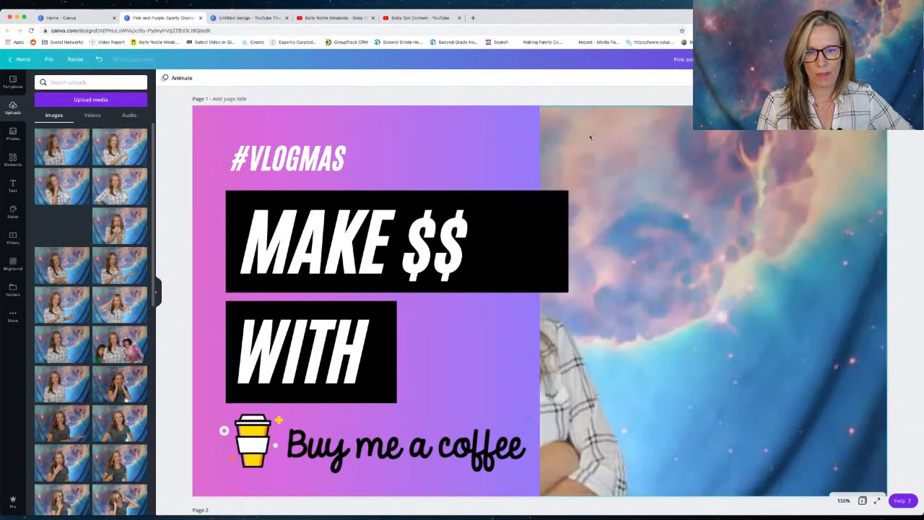
pyautogui.doubleClick(790, 281)
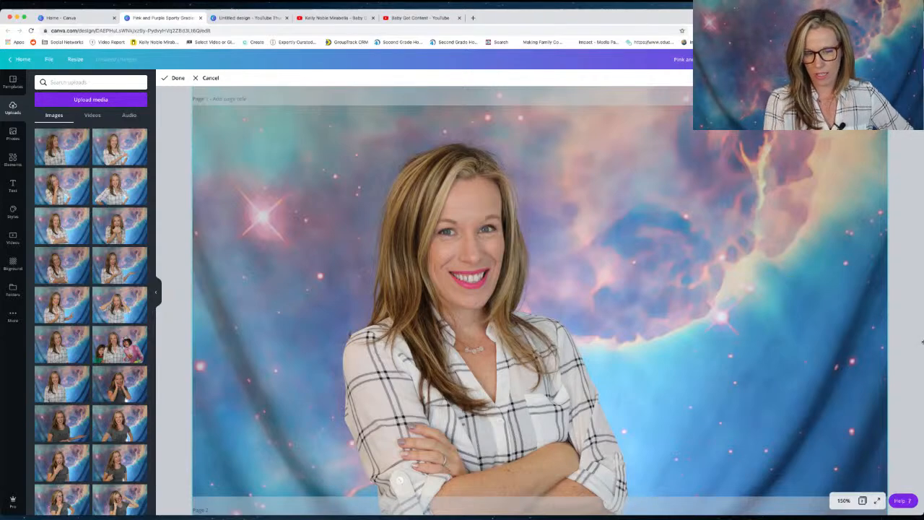
pyautogui.press('Escape')
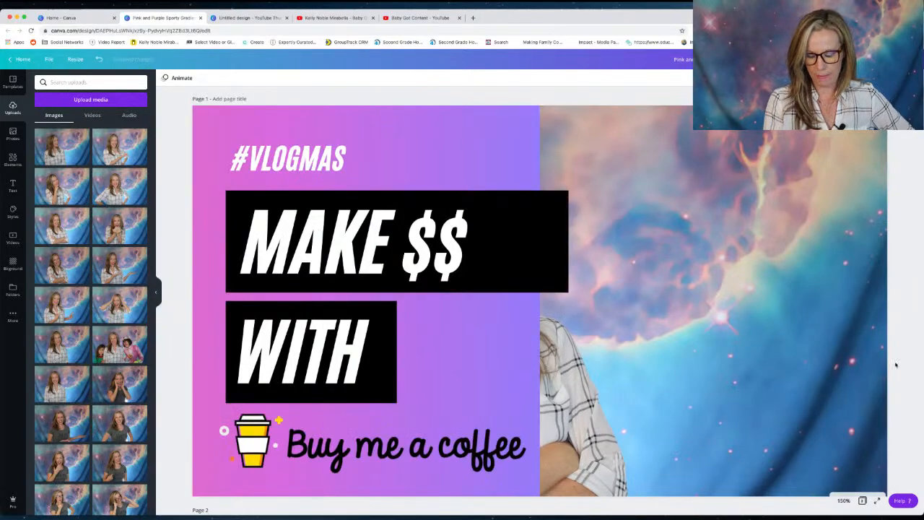
pyautogui.click(785, 347)
pyautogui.press('Delete')
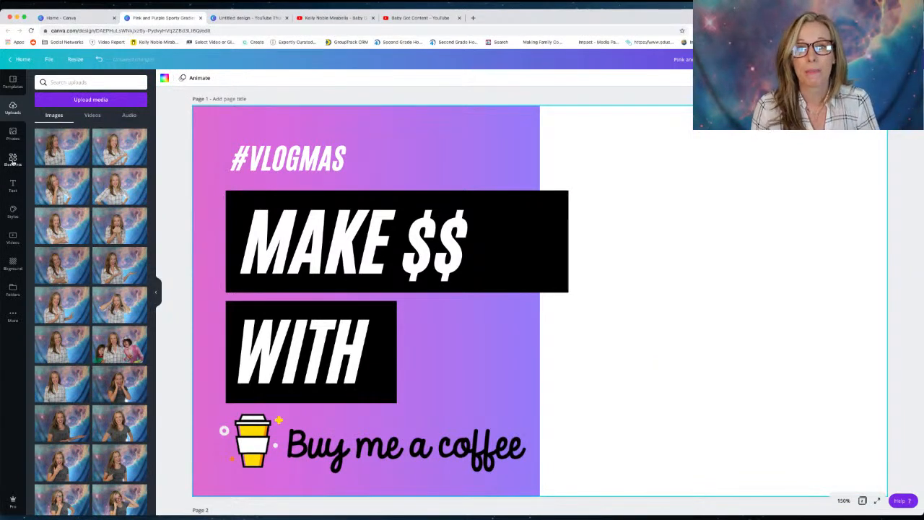
# - Add a single-image grid narrowed to about the right half of the thumbnail and send it behind the gradient shape
pyautogui.click(13, 161)
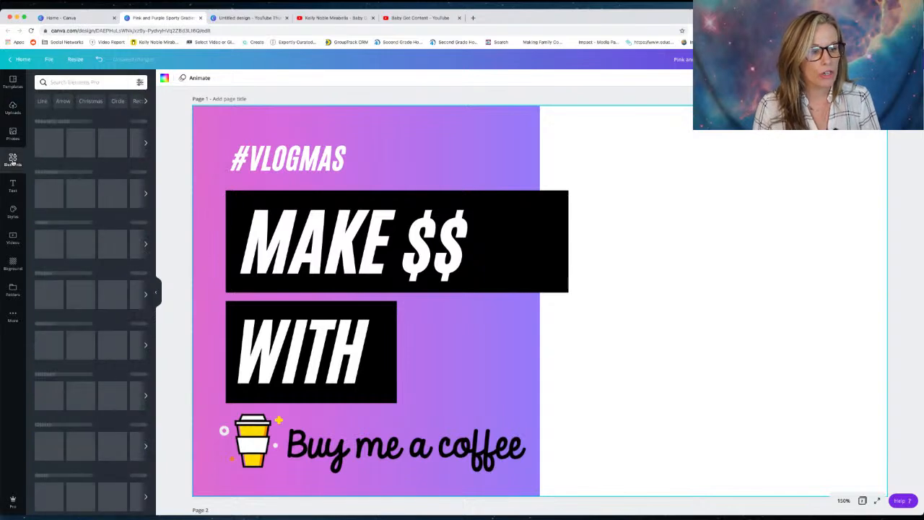
pyautogui.scroll(-1, 55, 325)
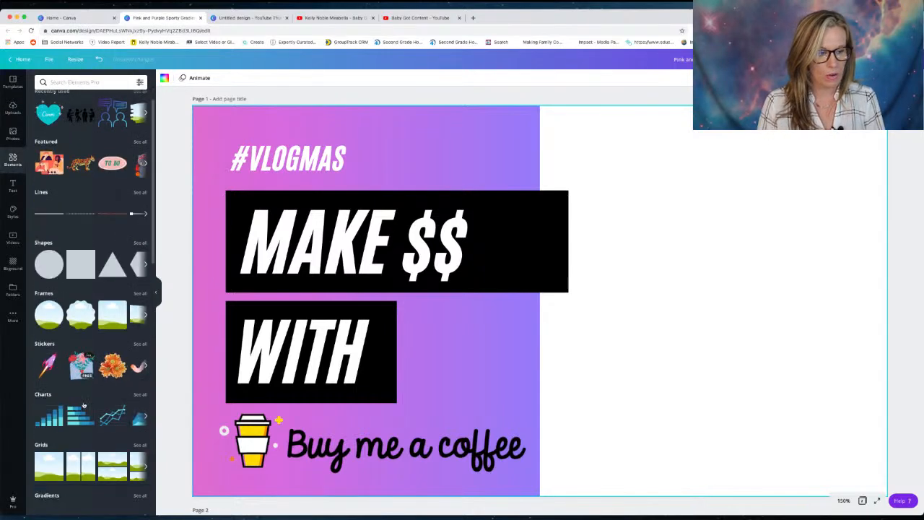
pyautogui.scroll(-1, 87, 411)
pyautogui.scroll(-2, 87, 411)
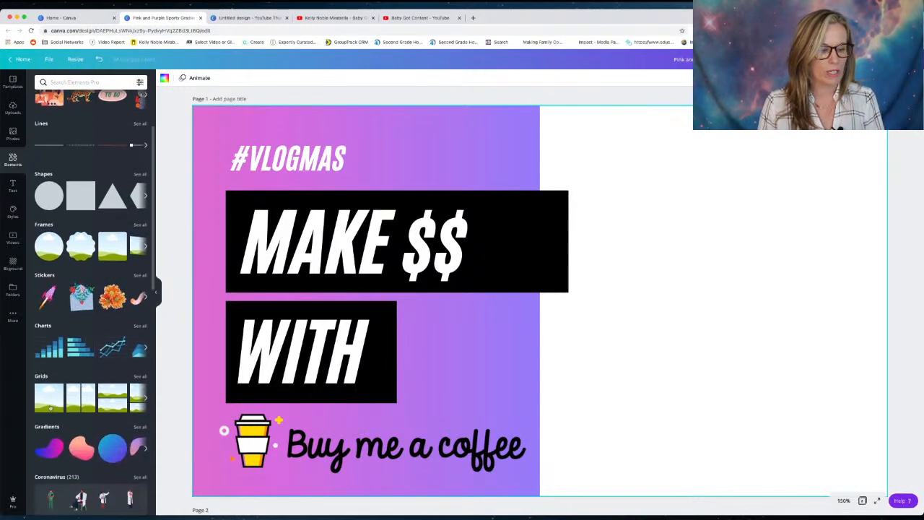
pyautogui.click(51, 398)
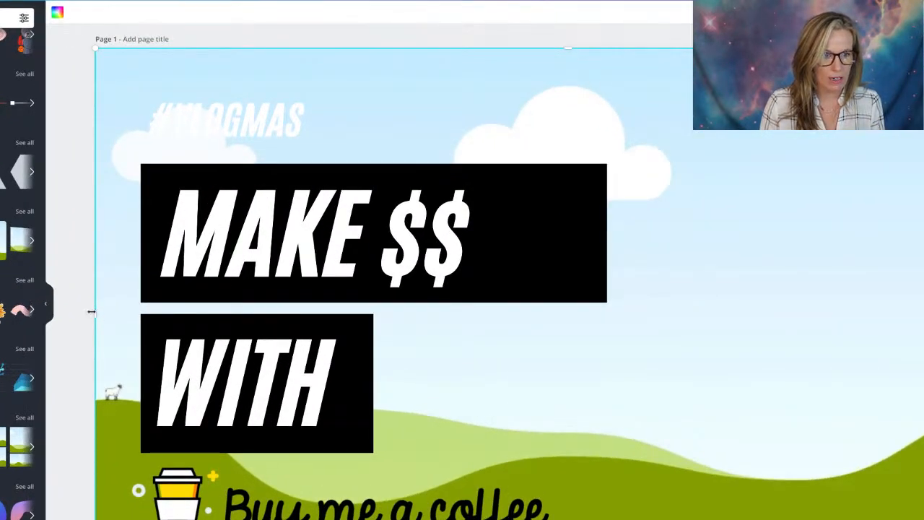
pyautogui.moveTo(94, 315); pyautogui.dragTo(548, 306)
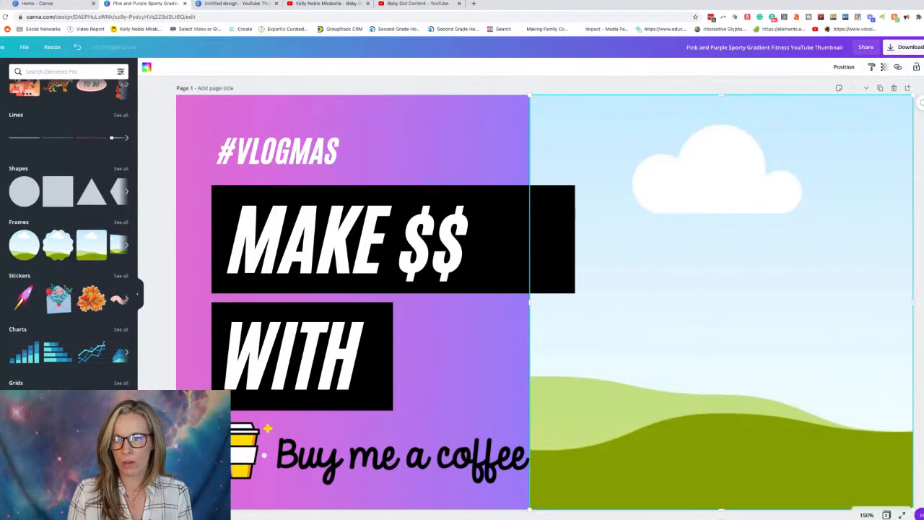
pyautogui.click(842, 68)
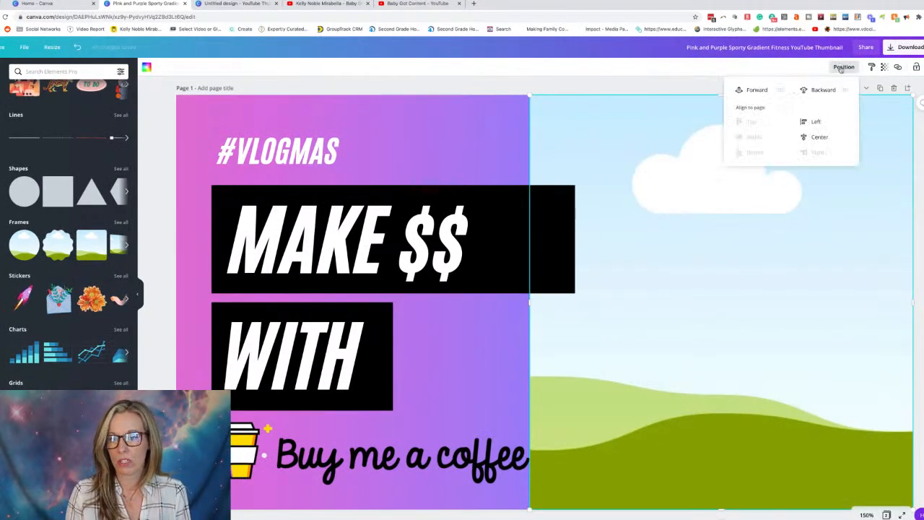
pyautogui.click(822, 90)
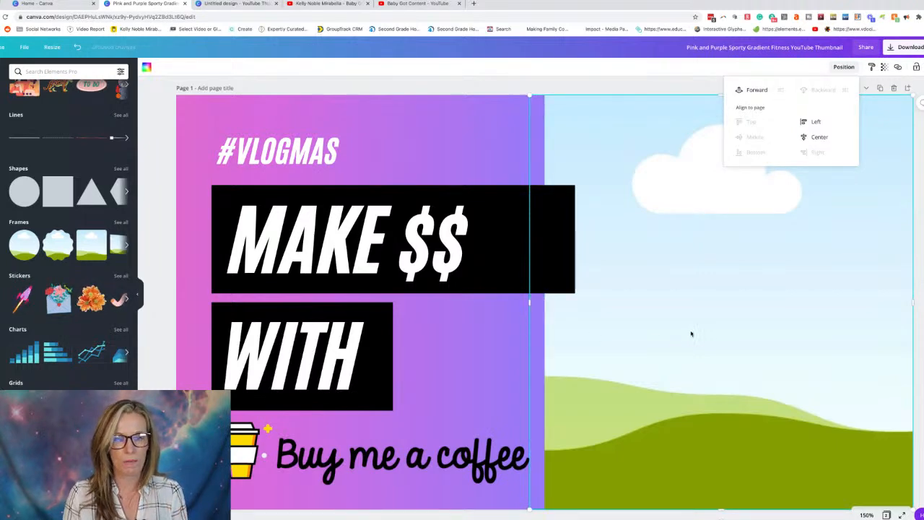
# - Try filling the image grid with a smiling portrait from the uploads, and undo the fill
pyautogui.click(2, 330)
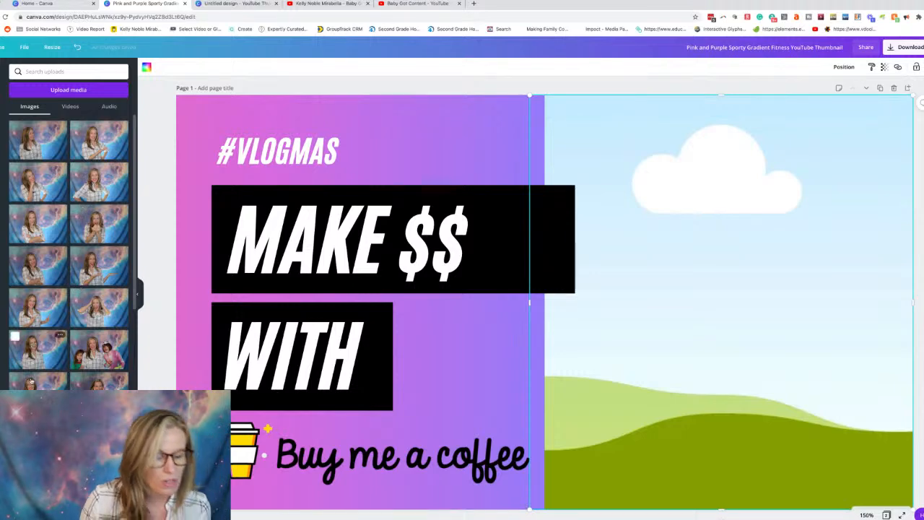
pyautogui.moveTo(615, 222); pyautogui.dragTo(618, 220)
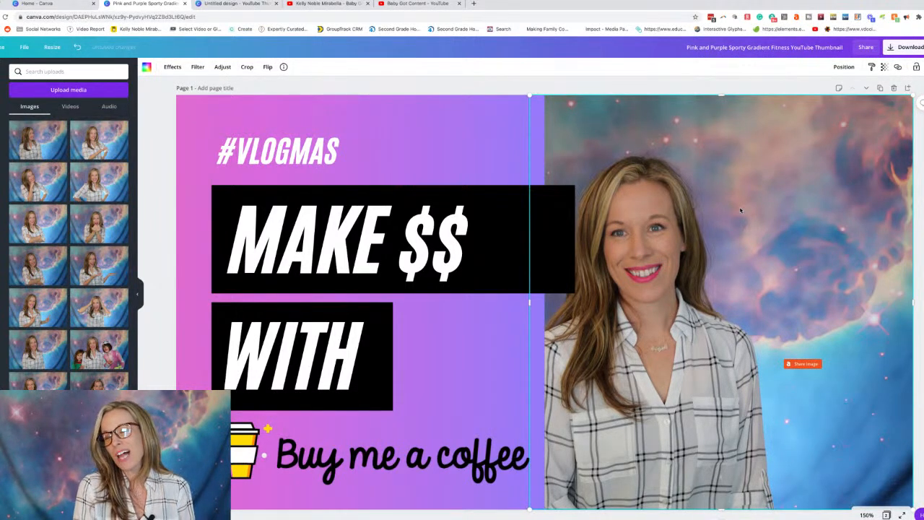
pyautogui.press('super+z')
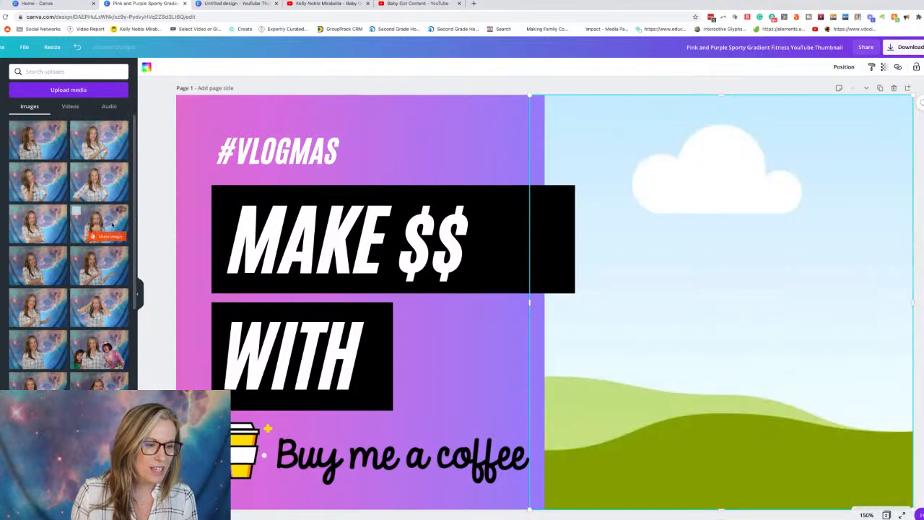
# - Try filling the image grid with the smiling hand-on-hip portrait and with the sideways-looking portrait, undoing each fill
pyautogui.moveTo(90, 185); pyautogui.dragTo(627, 190)
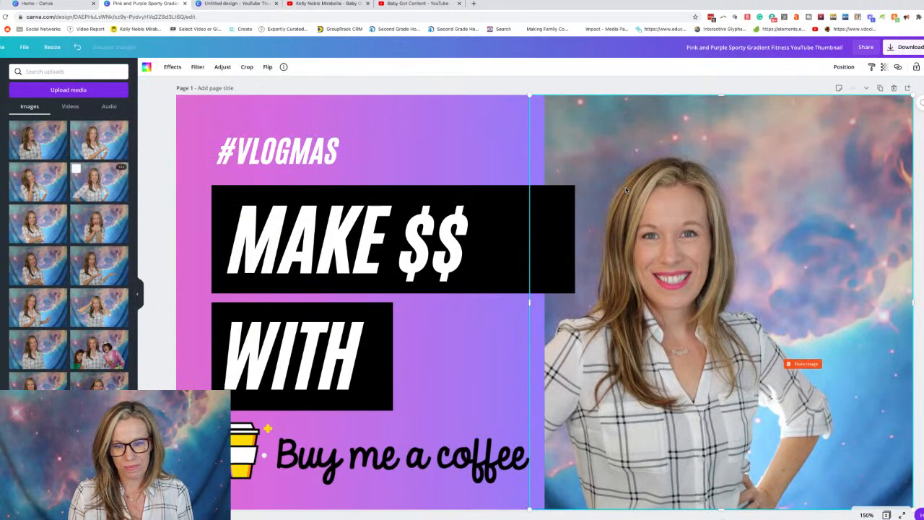
pyautogui.hotkey('ctrl', 'z')
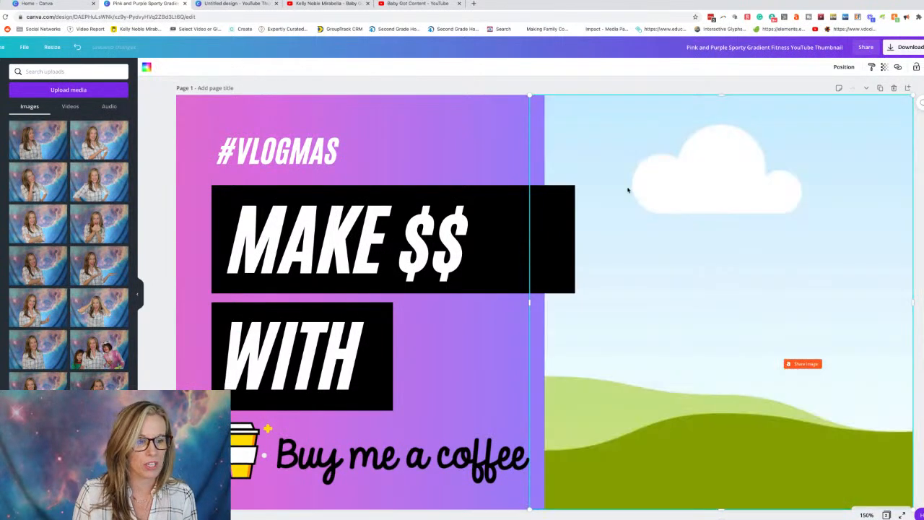
pyautogui.moveTo(40, 144); pyautogui.dragTo(696, 165)
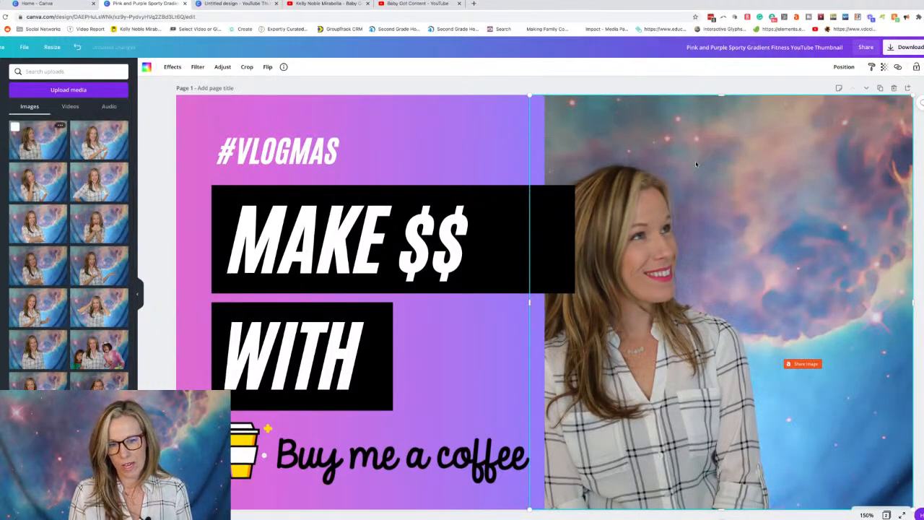
pyautogui.hotkey('ctrl', 'z')
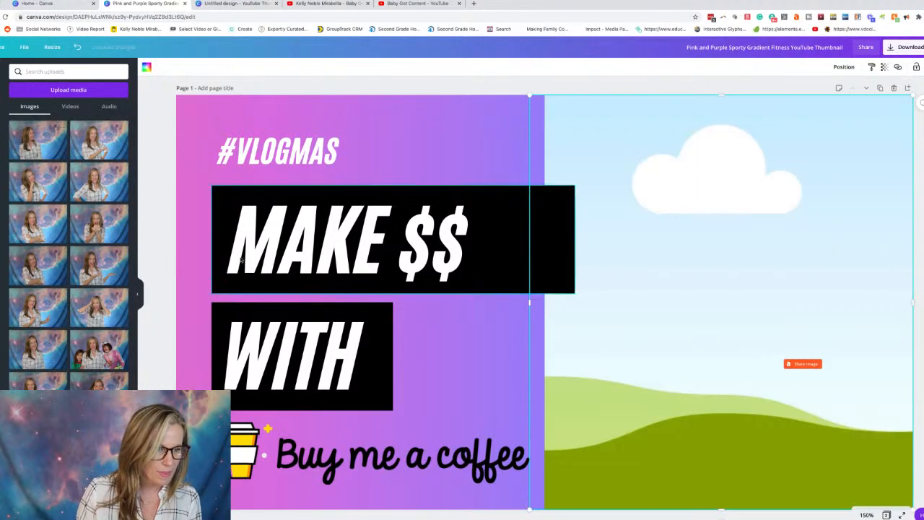
# - Try the hand-on-hip and hand-on-chin portraits in the image grid, flip the latter horizontally, and remove it from the grid
pyautogui.moveTo(92, 324); pyautogui.dragTo(108, 254)
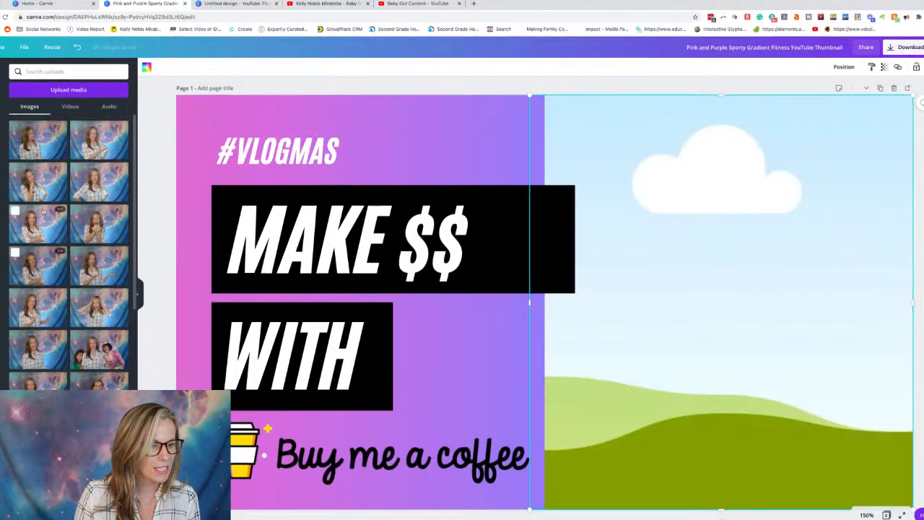
pyautogui.moveTo(92, 189); pyautogui.dragTo(637, 214)
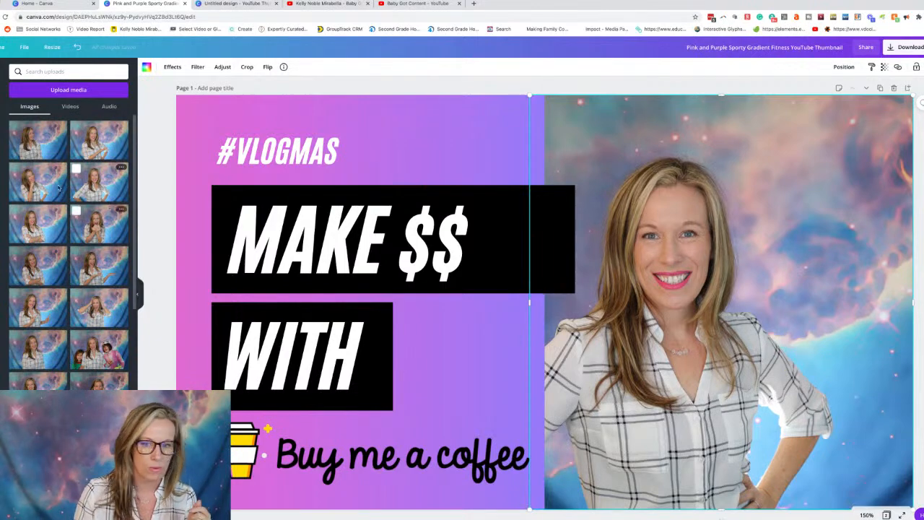
pyautogui.moveTo(29, 179); pyautogui.dragTo(598, 186)
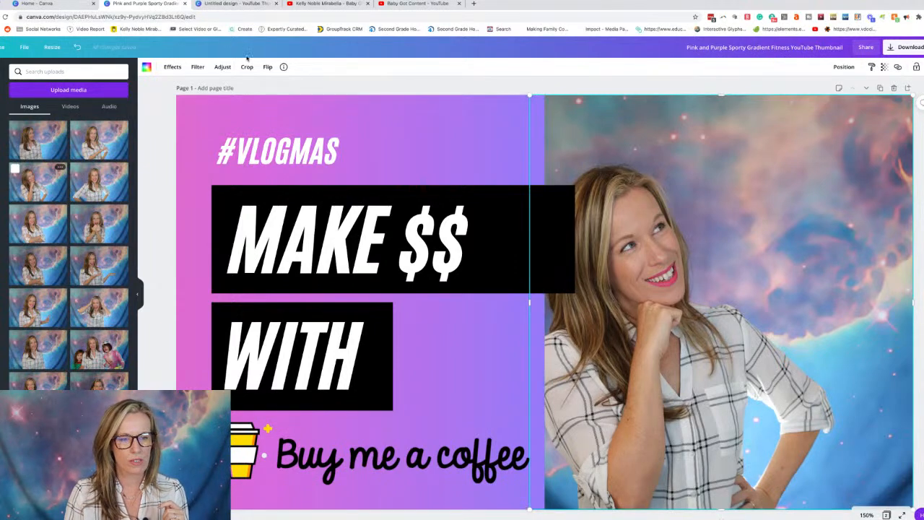
pyautogui.click(268, 67)
pyautogui.click(283, 88)
pyautogui.moveTo(736, 254)
pyautogui.mouseDown()
pyautogui.moveTo(764, 253)
pyautogui.moveTo(741, 255)
pyautogui.mouseUp()
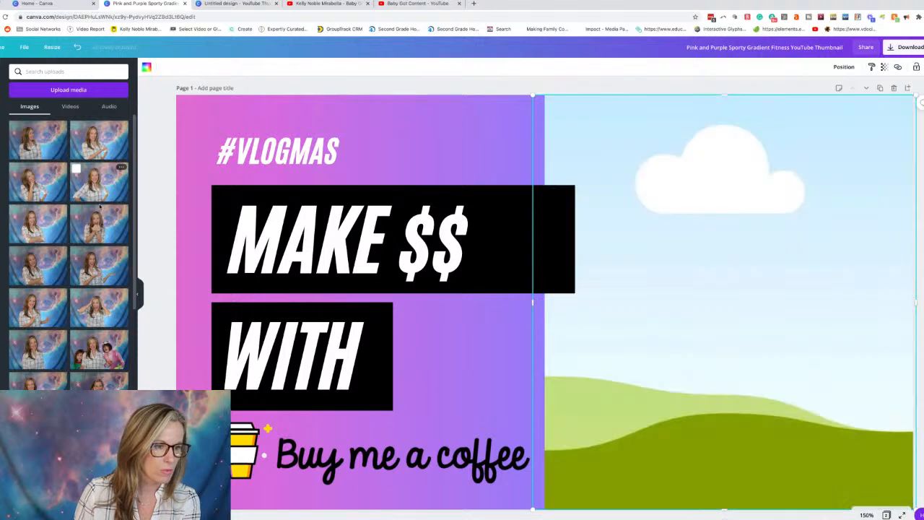
pyautogui.press('Delete')
# - Try filling the image grid with the open-palm portrait and flip it horizontally to gesture toward the text
pyautogui.moveTo(36, 229); pyautogui.dragTo(634, 184)
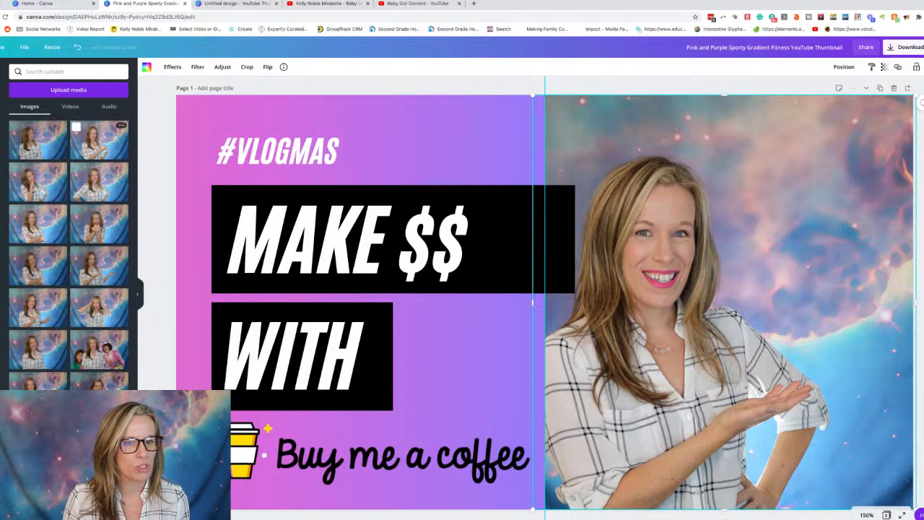
pyautogui.click(268, 68)
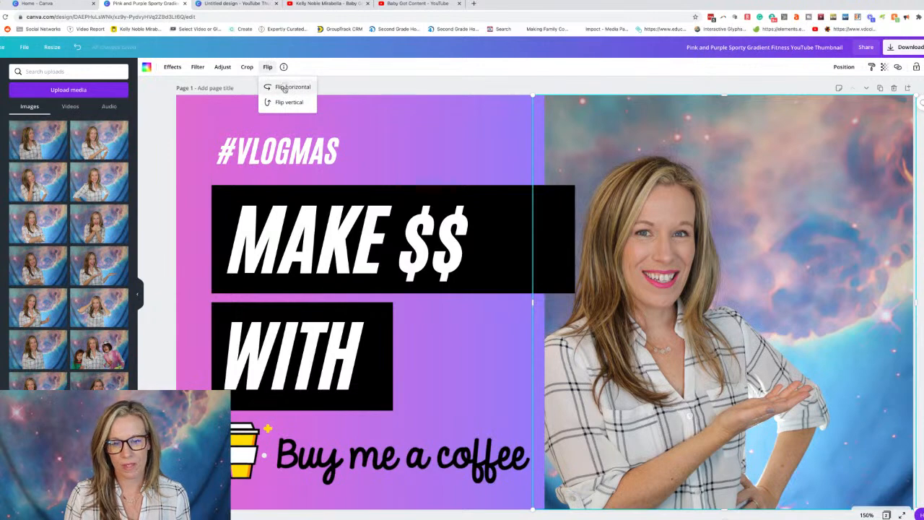
pyautogui.click(284, 87)
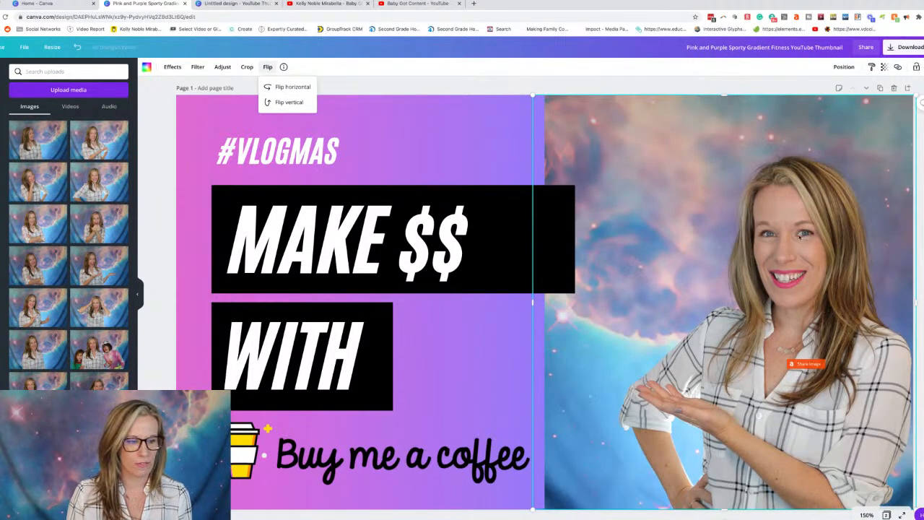
# - Fill the image grid with the arms-crossed portrait, set brightness to 6 and contrast to 9, and raise the saturation slightly
pyautogui.moveTo(41, 229); pyautogui.dragTo(650, 234)
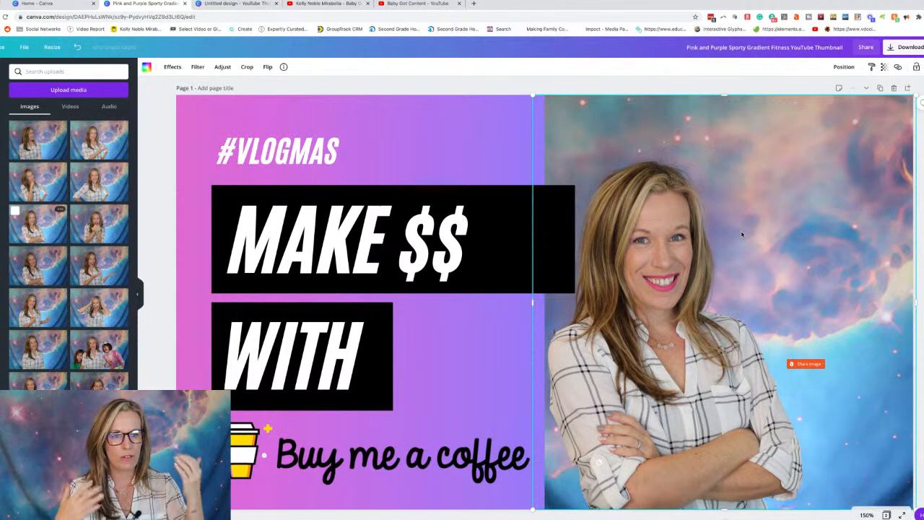
pyautogui.click(224, 68)
pyautogui.moveTo(77, 88); pyautogui.dragTo(77, 116)
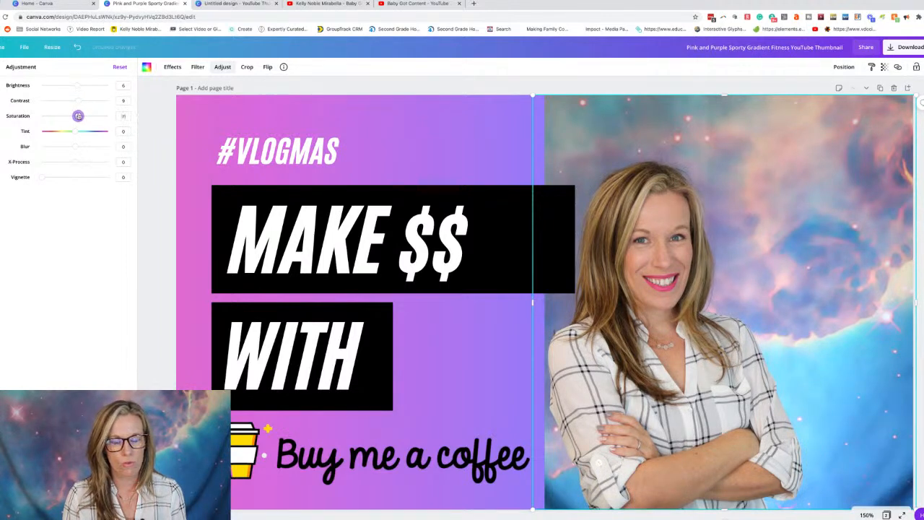
# - Reposition the arms-crossed portrait within its grid crop so the woman sits farther right, and apply the crop
pyautogui.click(756, 196)
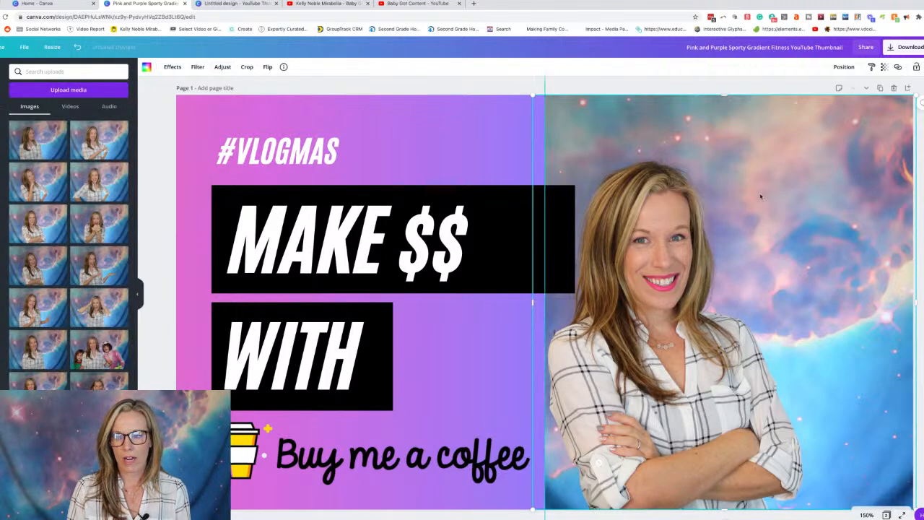
pyautogui.doubleClick(756, 197)
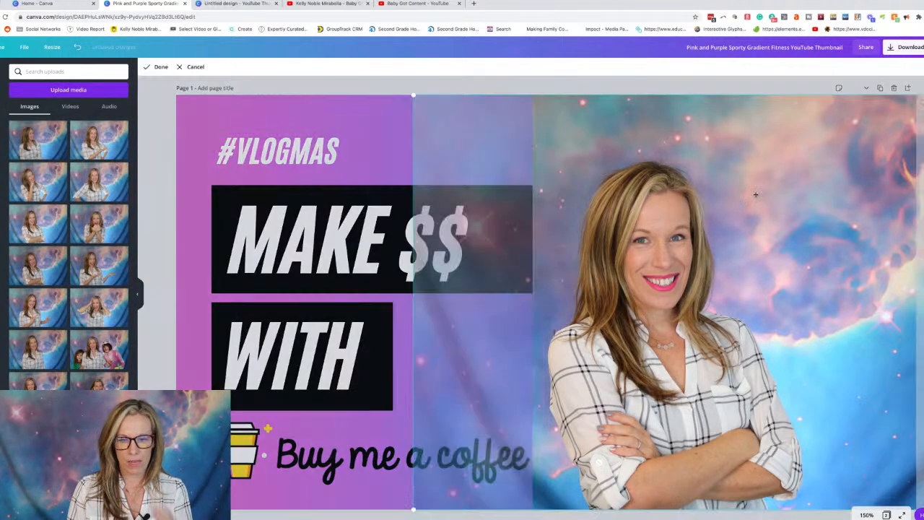
pyautogui.moveTo(751, 196); pyautogui.dragTo(800, 198)
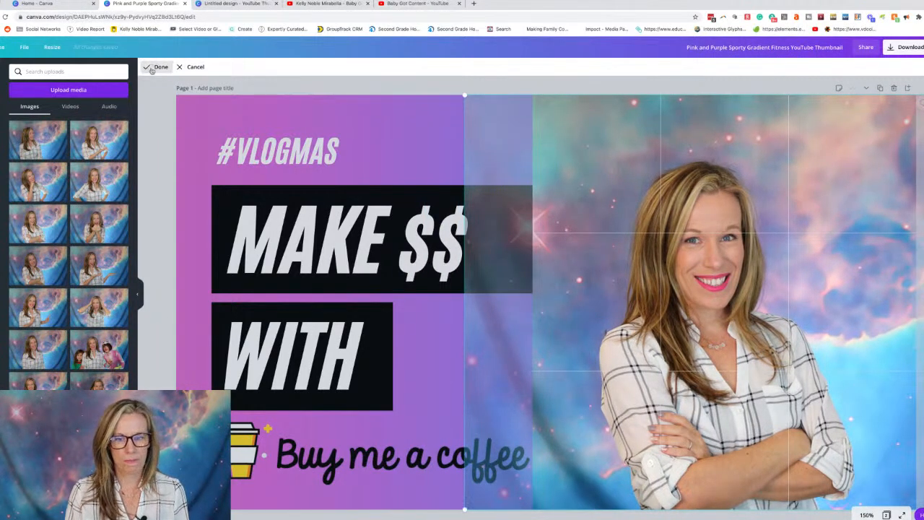
pyautogui.press('Return')
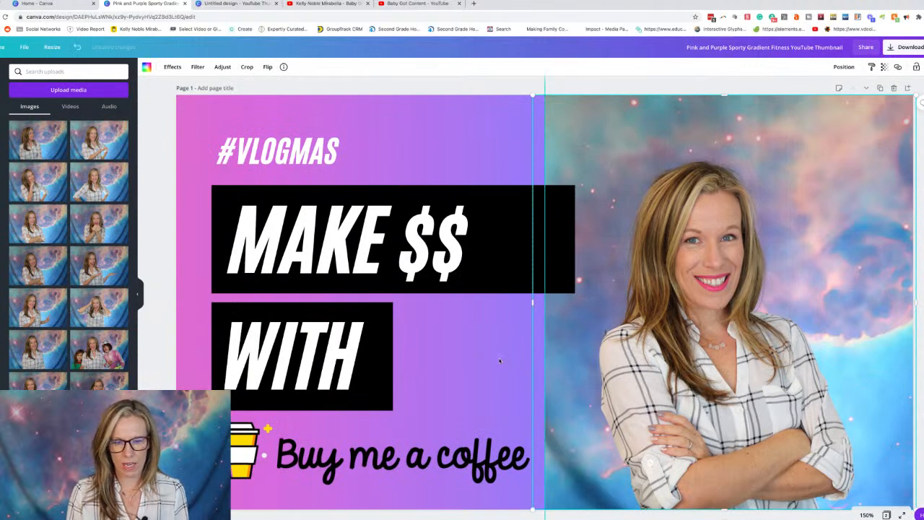
# - Delete the portrait and its image grid, and widen the gradient shape to cover the whole page
pyautogui.click(499, 361)
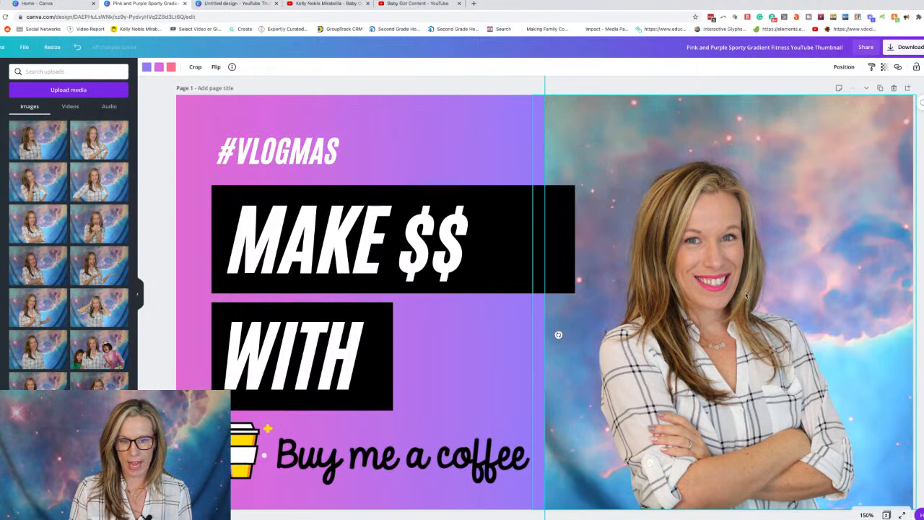
pyautogui.click(668, 331)
pyautogui.press('Delete')
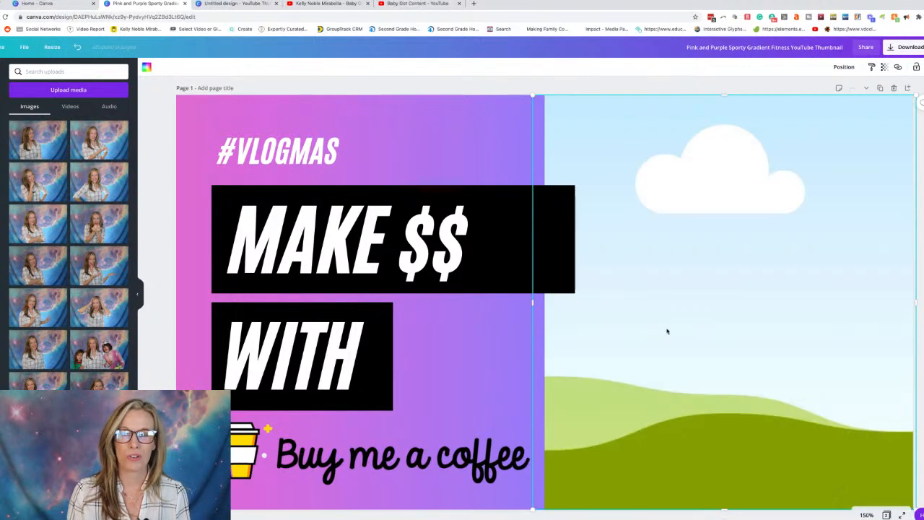
pyautogui.press('Delete')
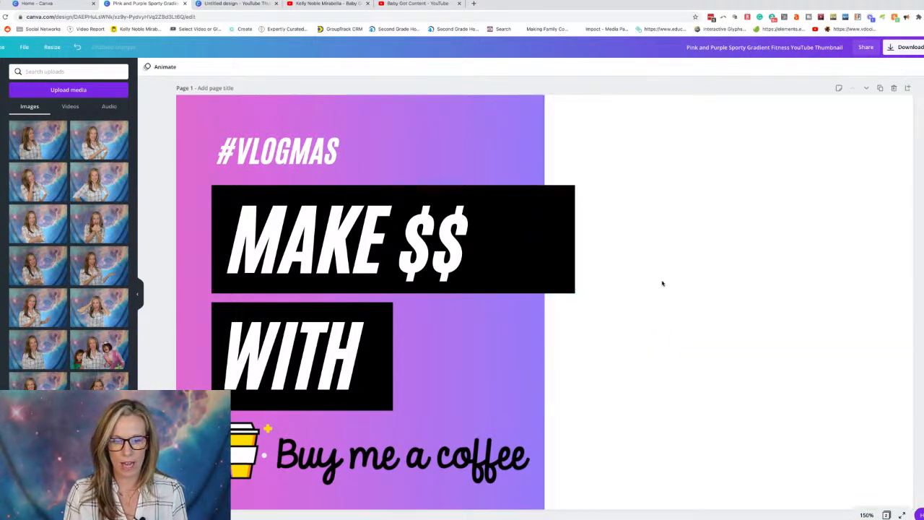
pyautogui.click(534, 347)
pyautogui.moveTo(627, 360); pyautogui.dragTo(912, 361)
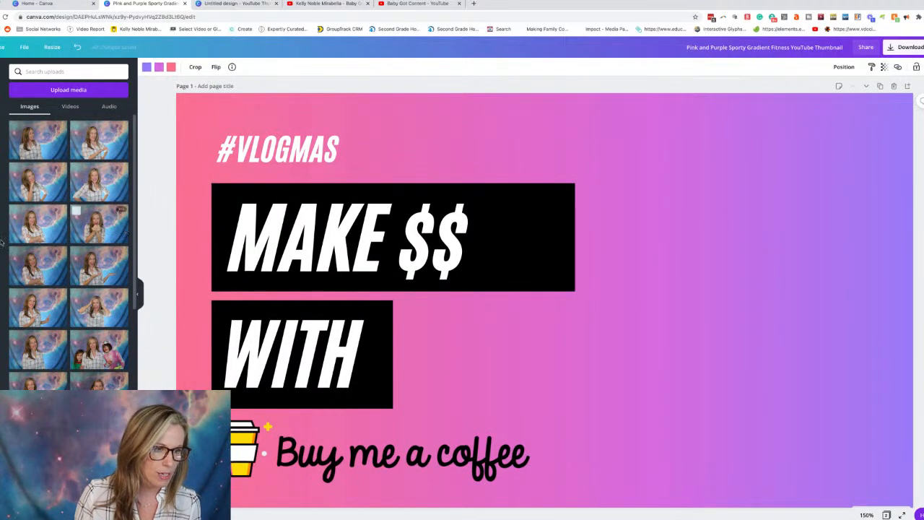
# - Add the arms-crossed portrait from the uploads as a free image and apply Background Remover to it
pyautogui.click(40, 232)
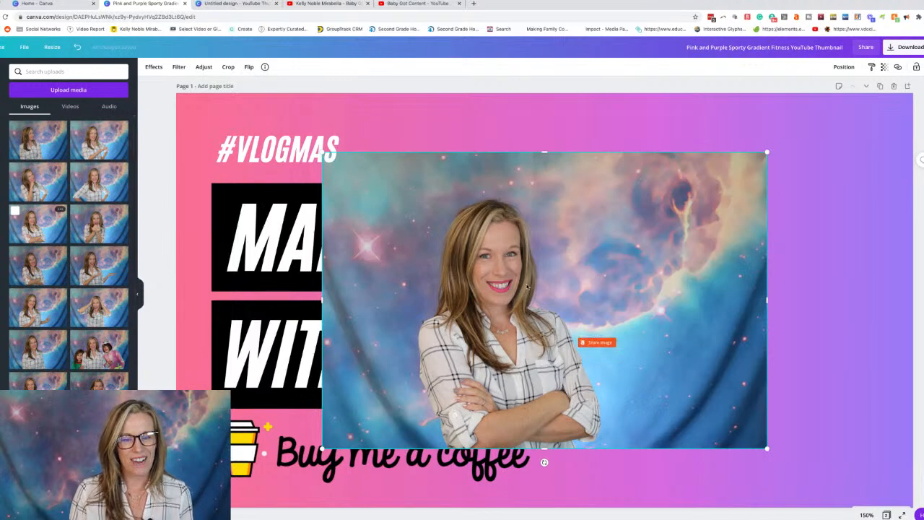
pyautogui.click(155, 67)
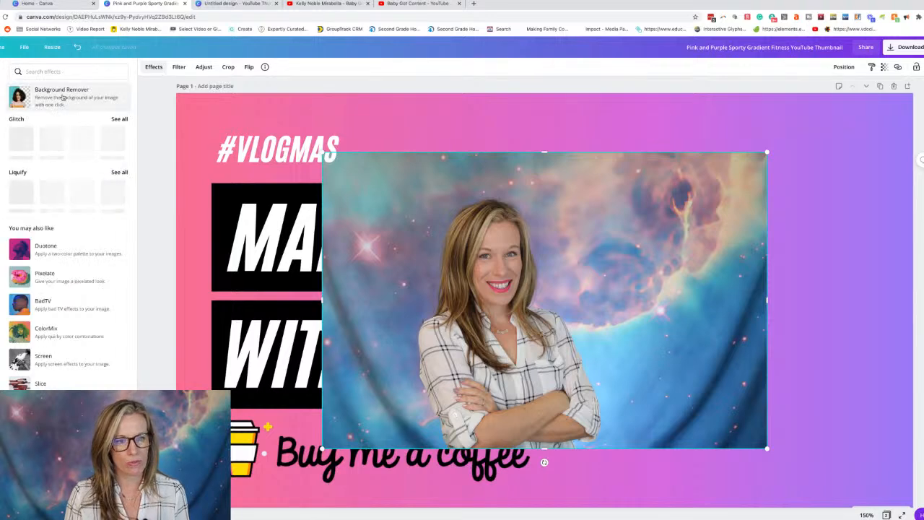
pyautogui.click(62, 94)
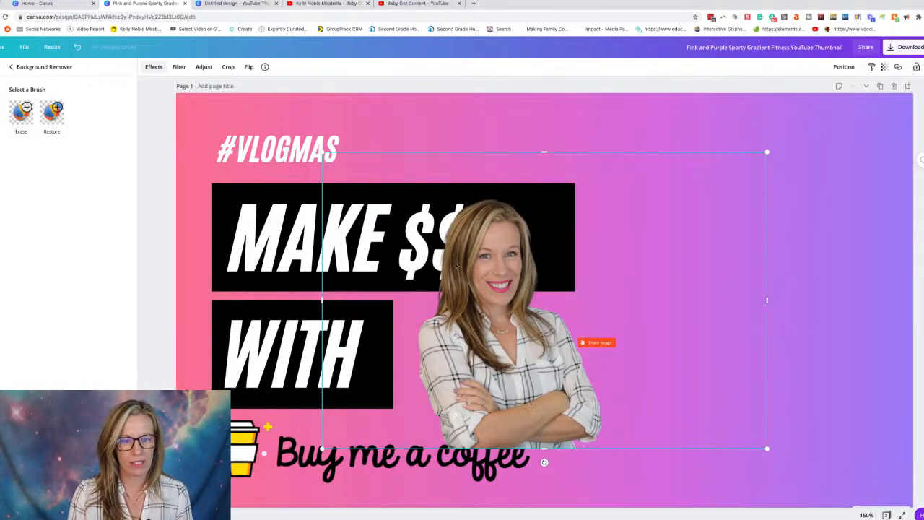
# - Enlarge the cut-out portrait to the full page height and crop the empty margins on both sides of the woman
pyautogui.moveTo(517, 345); pyautogui.dragTo(691, 400)
pyautogui.moveTo(495, 210); pyautogui.dragTo(321, 95)
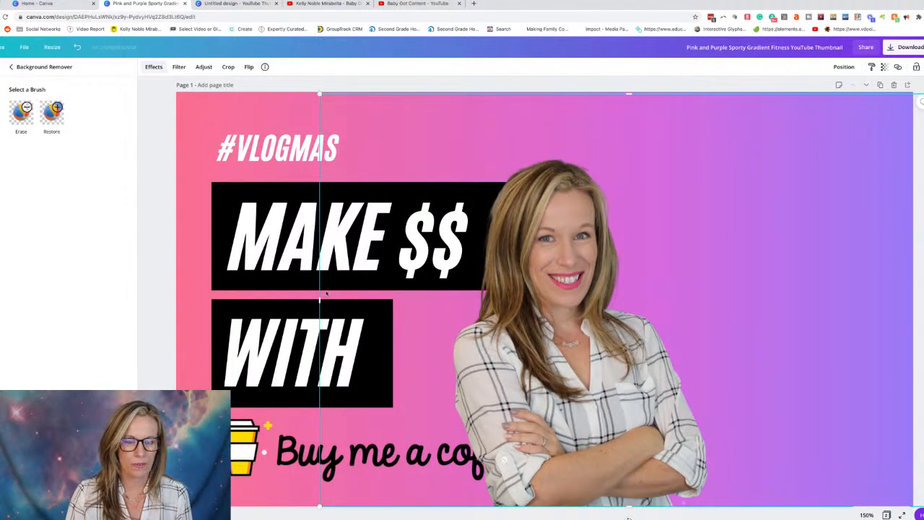
pyautogui.moveTo(321, 302); pyautogui.dragTo(431, 307)
pyautogui.moveTo(855, 349); pyautogui.dragTo(715, 345)
pyautogui.moveTo(798, 295); pyautogui.dragTo(563, 294)
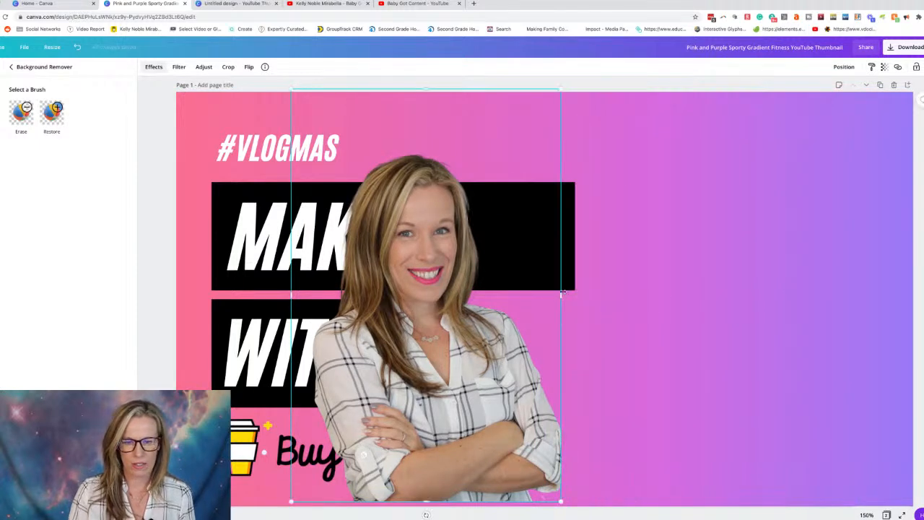
# - Move the #VLOGMAS, MAKE $$ and WITH text blocks to the right half of the page, stacked in that order
pyautogui.click(251, 150)
pyautogui.moveTo(251, 149); pyautogui.dragTo(764, 142)
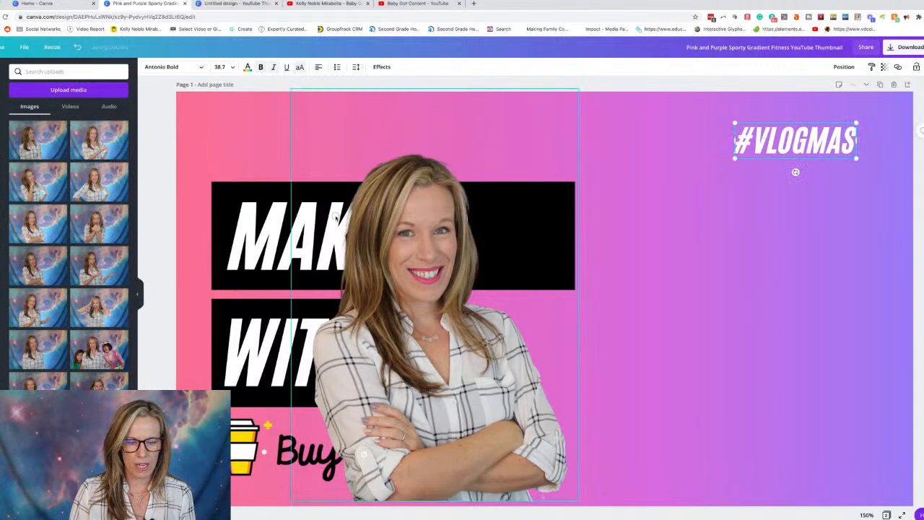
pyautogui.click(305, 221)
pyautogui.moveTo(305, 221); pyautogui.dragTo(359, 218)
pyautogui.click(268, 230)
pyautogui.moveTo(268, 230); pyautogui.dragTo(571, 216)
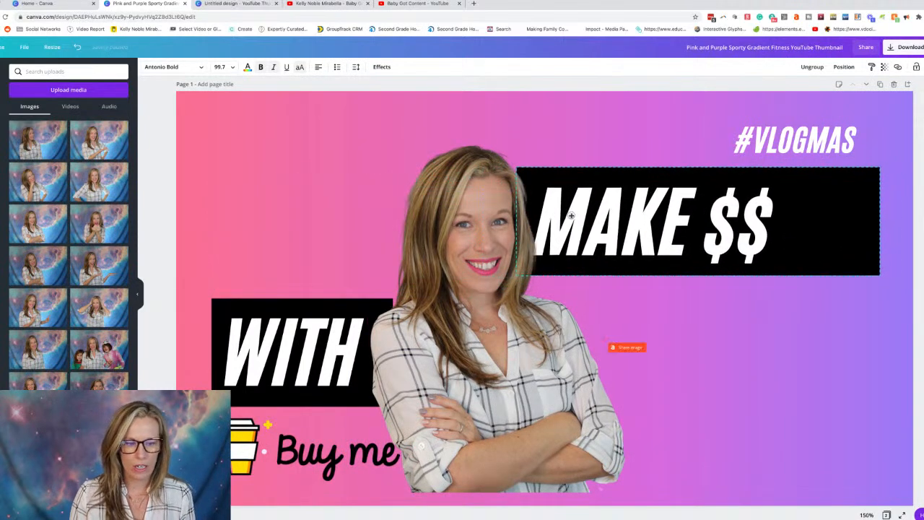
pyautogui.moveTo(271, 345); pyautogui.dragTo(582, 325)
# - Delete the Buy me a coffee graphic and move the cut-out portrait to the left side of the page
pyautogui.click(274, 457)
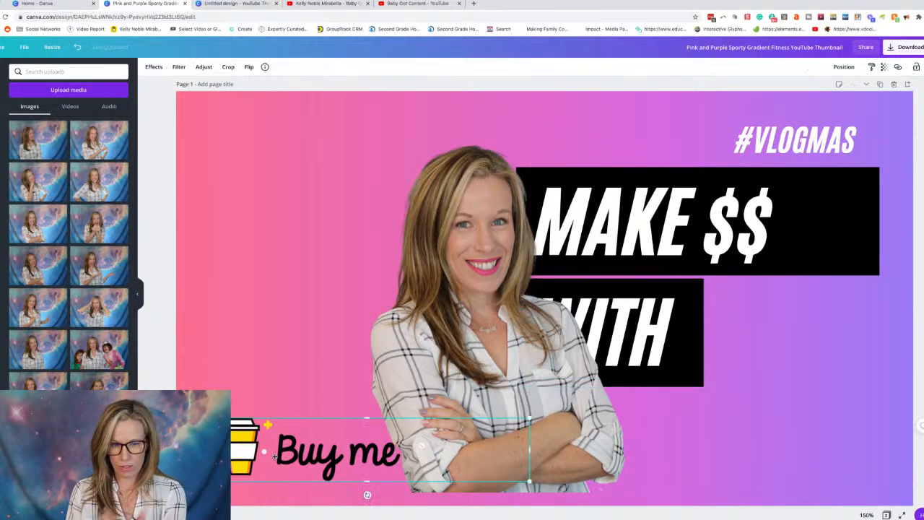
pyautogui.press('Delete')
pyautogui.moveTo(420, 413); pyautogui.dragTo(287, 422)
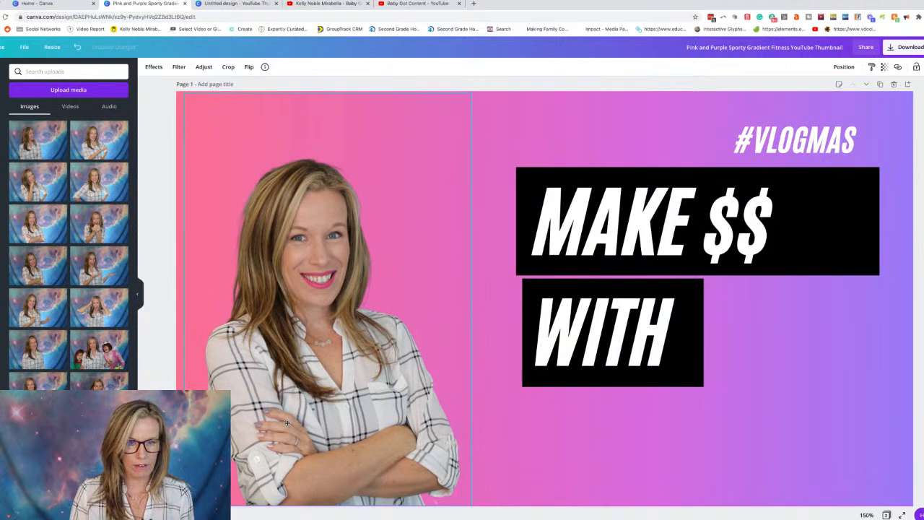
# - Enlarge the cut-out portrait beyond the page's top-left corner and nudge it slightly right so it fills the left side
pyautogui.scroll(1, 208, 107)
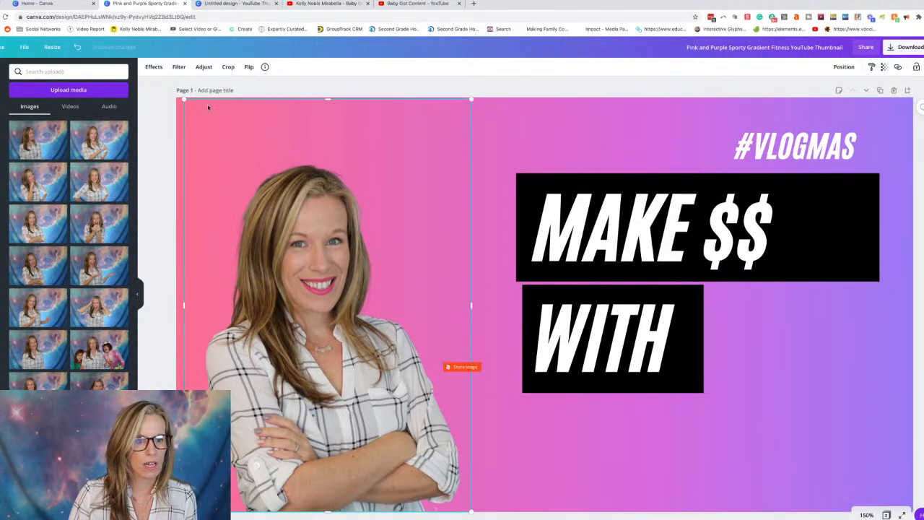
pyautogui.moveTo(183, 98); pyautogui.dragTo(125, 59)
pyautogui.moveTo(289, 315); pyautogui.dragTo(297, 317)
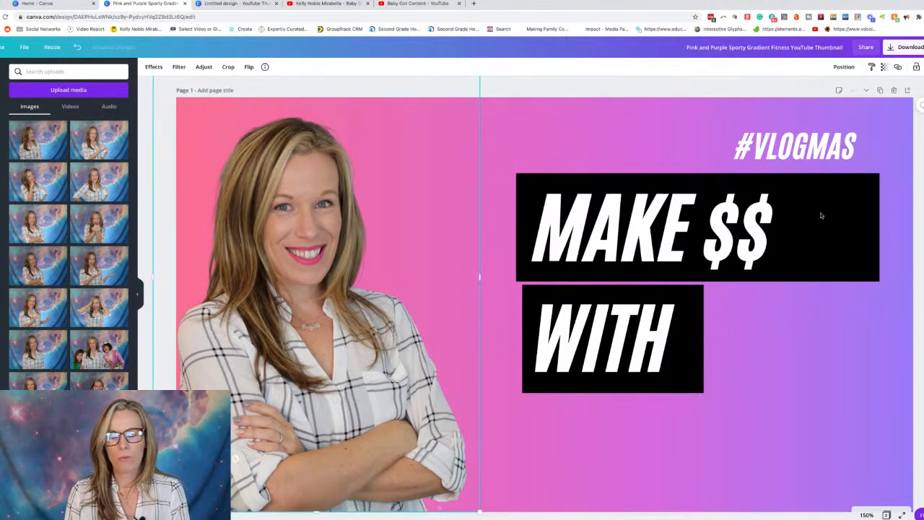
# - Replace the MAKE $$ text in the upper black block with YOUTUBE
pyautogui.click(716, 221)
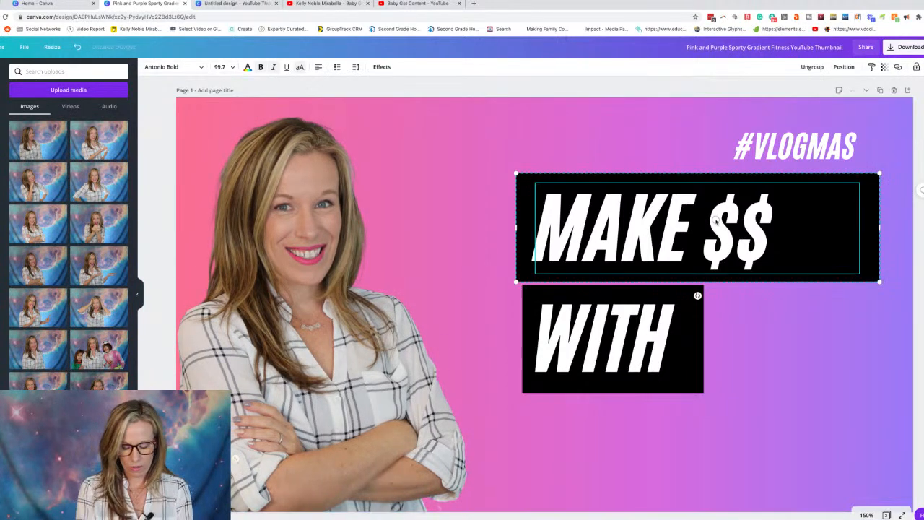
pyautogui.click(716, 221)
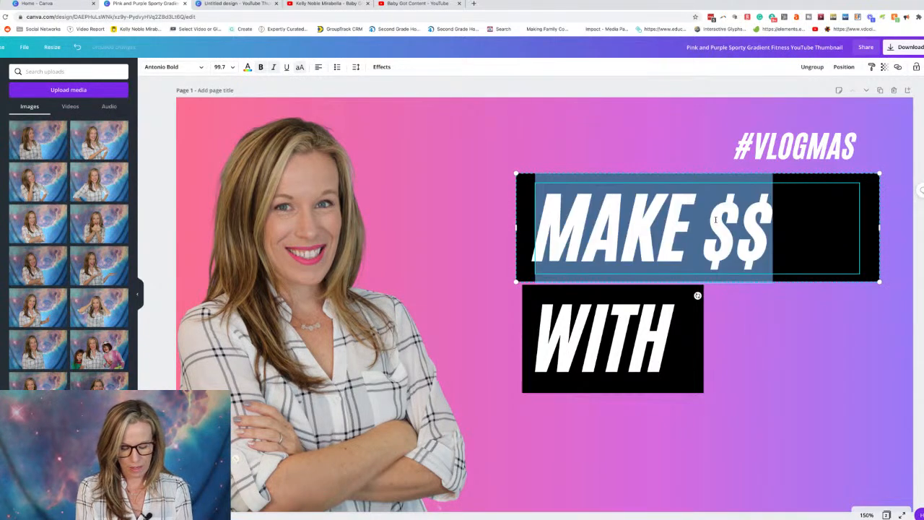
pyautogui.write('YOUTUTBE')
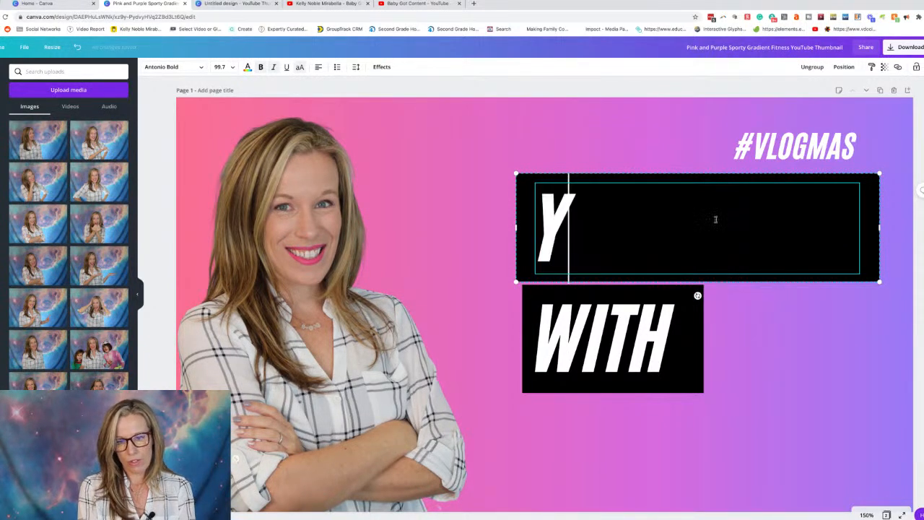
pyautogui.press('BackSpace')
pyautogui.press('BackSpace')
pyautogui.press('BackSpace')
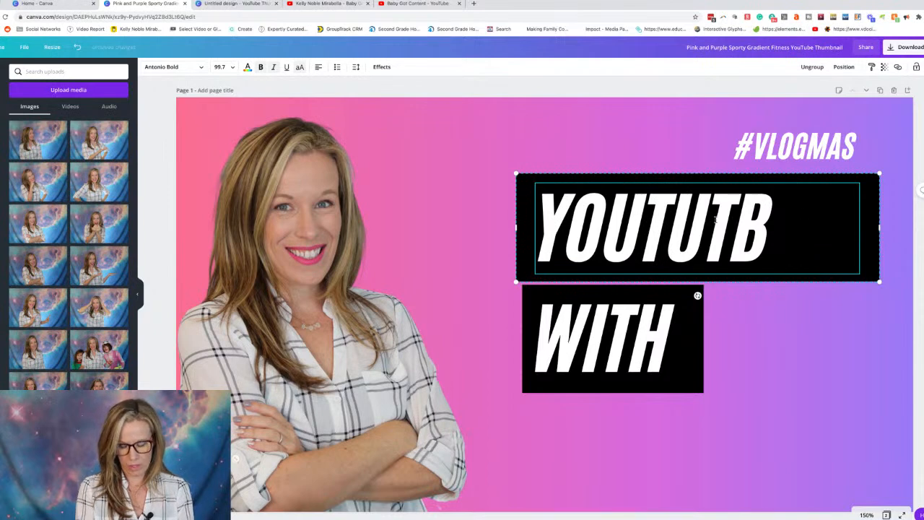
pyautogui.write('BE')
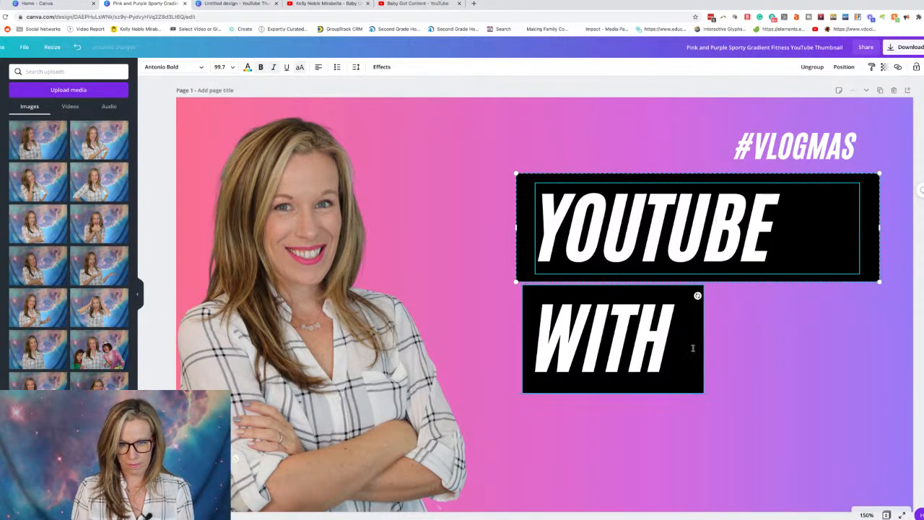
# - Replace the WITH text in the lower black block with THUMBNAILS
pyautogui.click(647, 344)
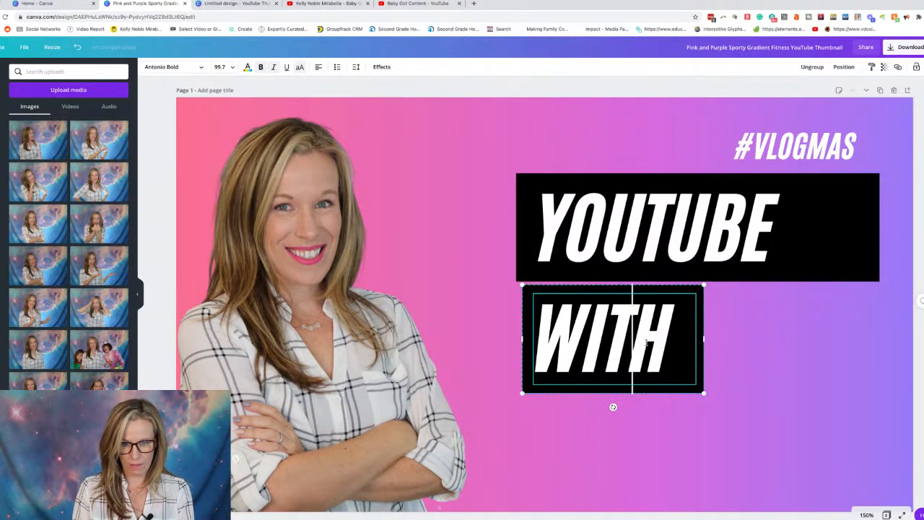
pyautogui.doubleClick(647, 344)
pyautogui.write('THUM')
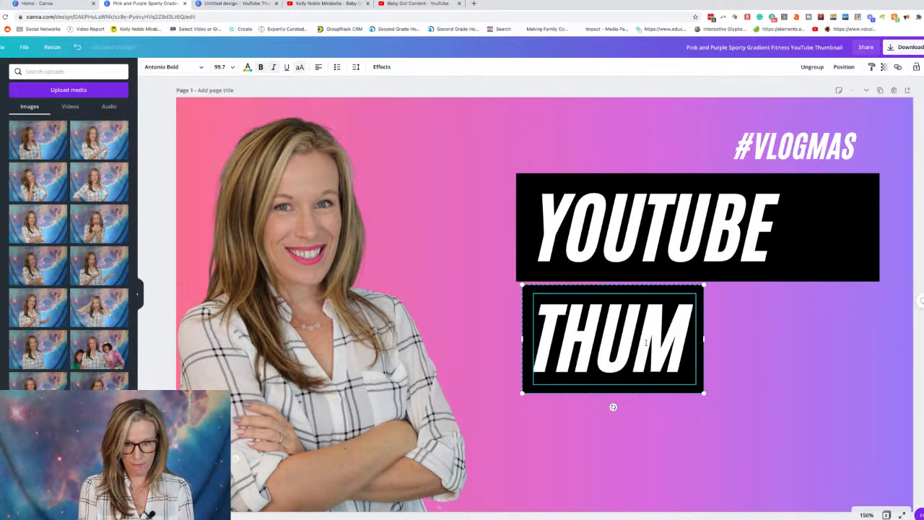
pyautogui.write('BNAILS')
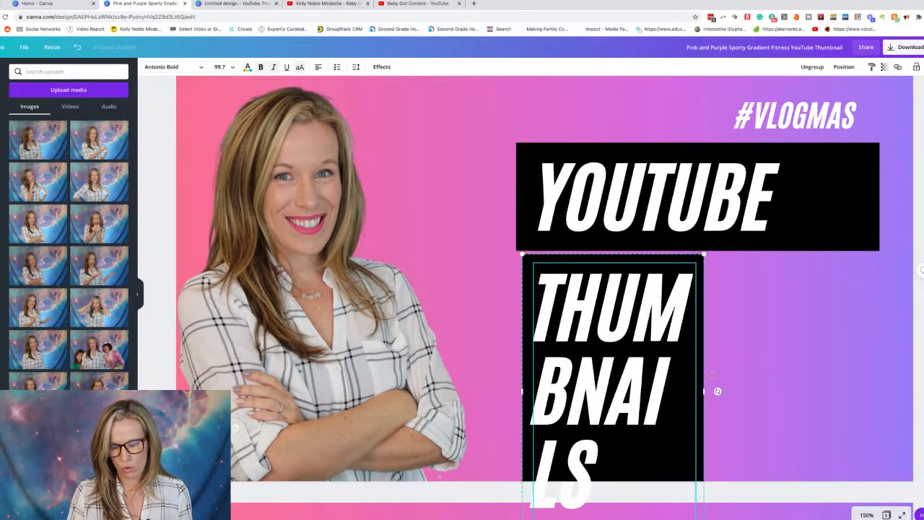
# - Widen the THUMBNAILS block to fit one line, align both black blocks along their left edges, and narrow the YOUTUBE block around its word
pyautogui.moveTo(717, 391); pyautogui.dragTo(913, 387)
pyautogui.moveTo(535, 289); pyautogui.dragTo(477, 291)
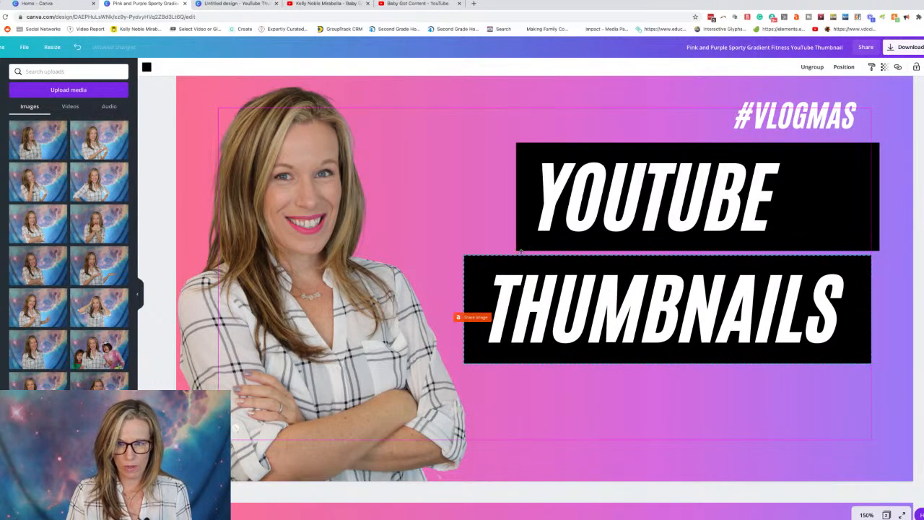
pyautogui.moveTo(550, 200); pyautogui.dragTo(494, 199)
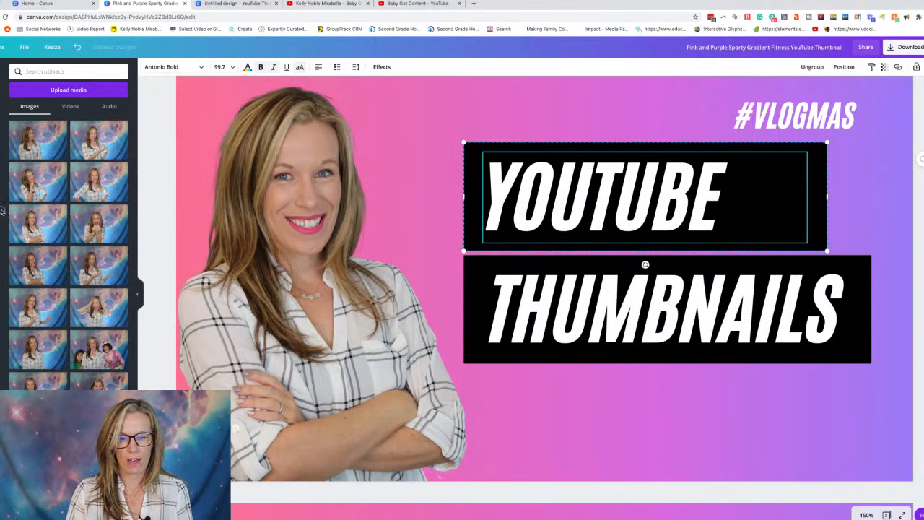
pyautogui.moveTo(827, 198); pyautogui.dragTo(741, 195)
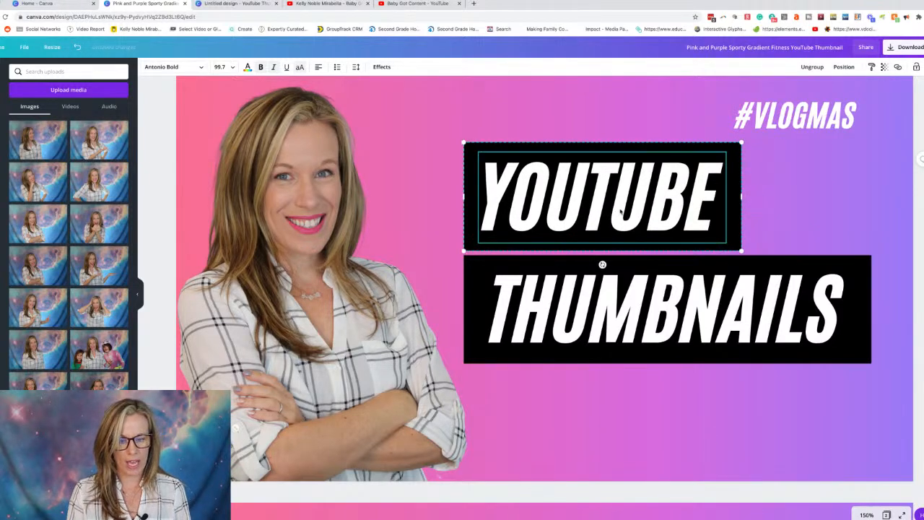
# - Add a new text box reading WITH to the page
pyautogui.click(640, 419)
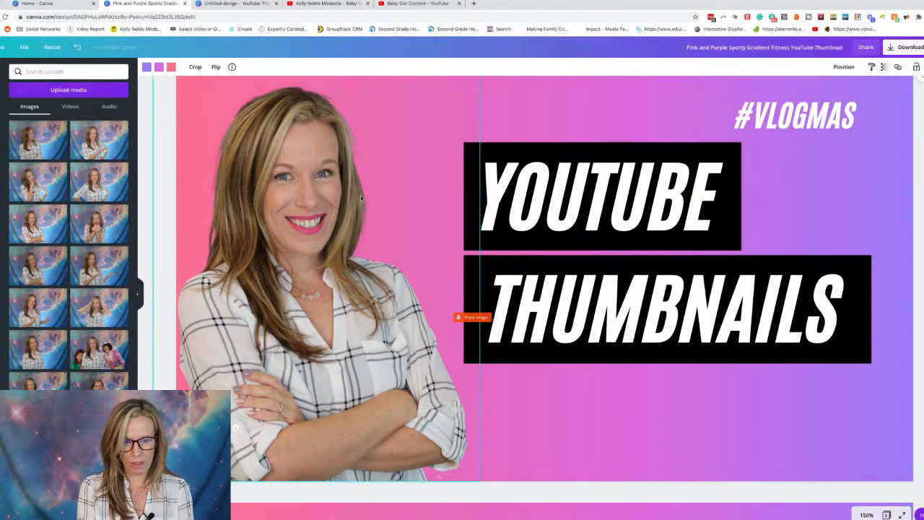
pyautogui.press('t')
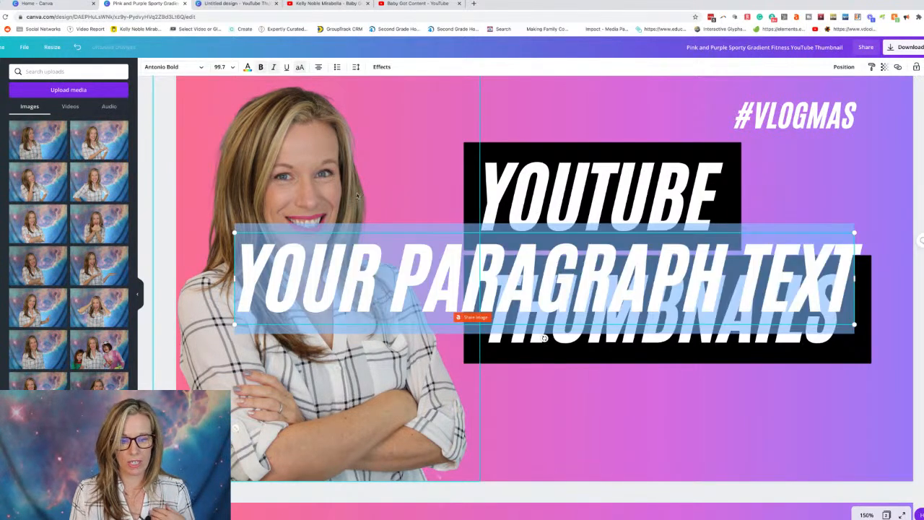
pyautogui.click(578, 386)
pyautogui.click(432, 291)
pyautogui.press('Delete')
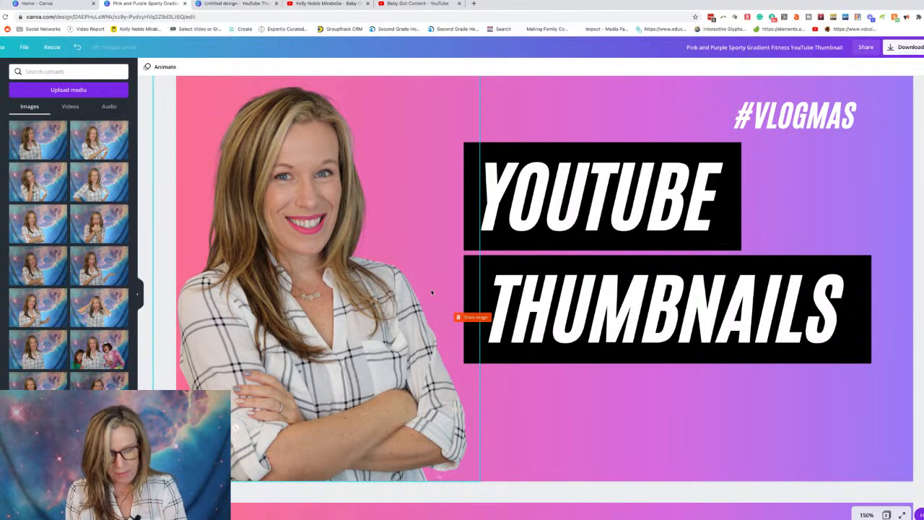
pyautogui.hotkey('ctrl', 'z')
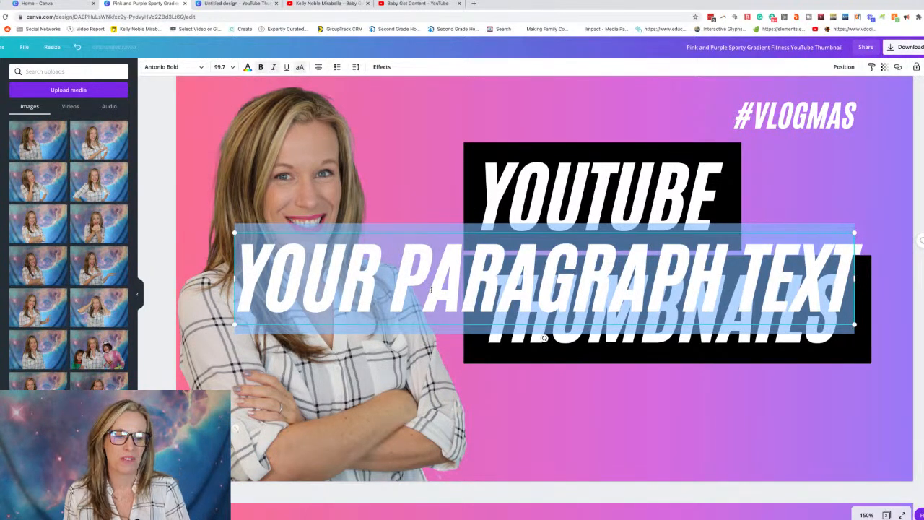
pyautogui.write('WITH')
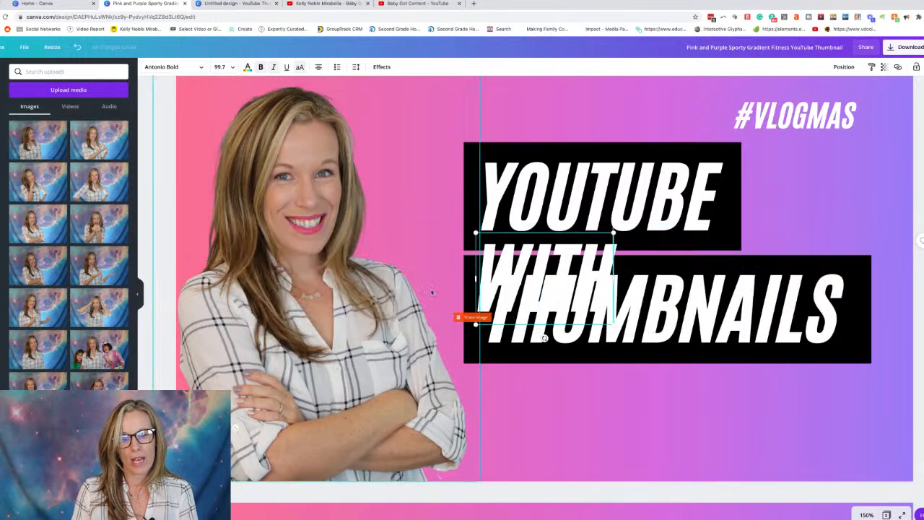
# - Move the WITH text below the THUMBNAILS block, lined up with the start of the YOUTUBE text
pyautogui.moveTo(540, 274); pyautogui.dragTo(553, 411)
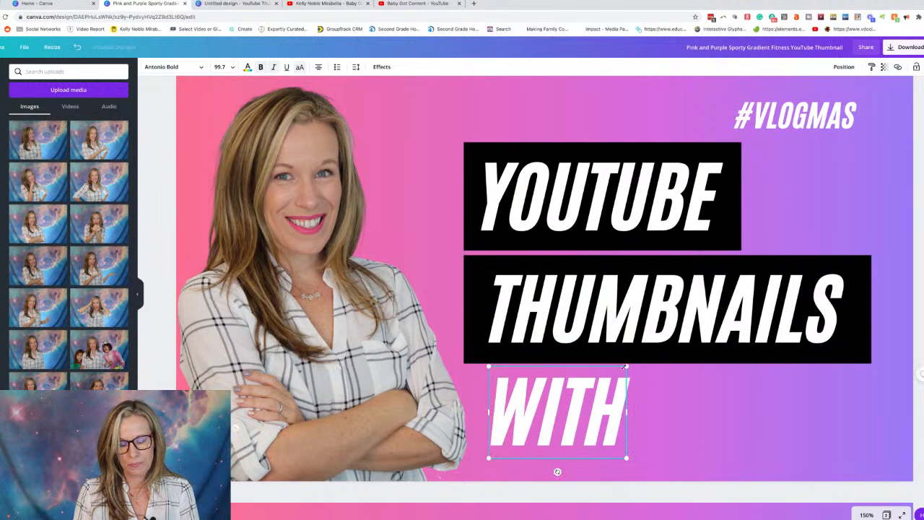
pyautogui.moveTo(604, 376)
pyautogui.mouseDown()
pyautogui.moveTo(577, 388)
pyautogui.moveTo(591, 377)
pyautogui.mouseUp()
pyautogui.moveTo(475, 290); pyautogui.dragTo(475, 290)
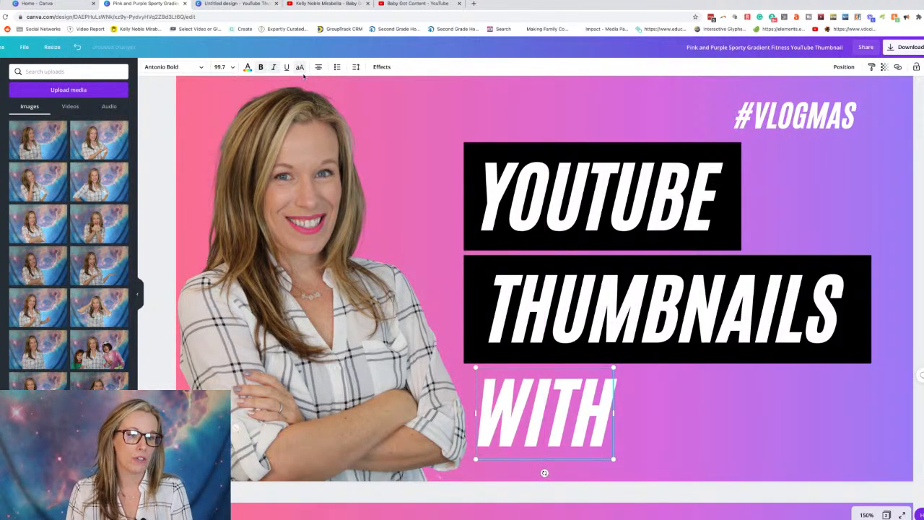
# - Switch to the Baby Got Bot YouTube channel page, examine its video thumbnails enlarged, and return to the Canva thumbnail design
pyautogui.click(342, 5)
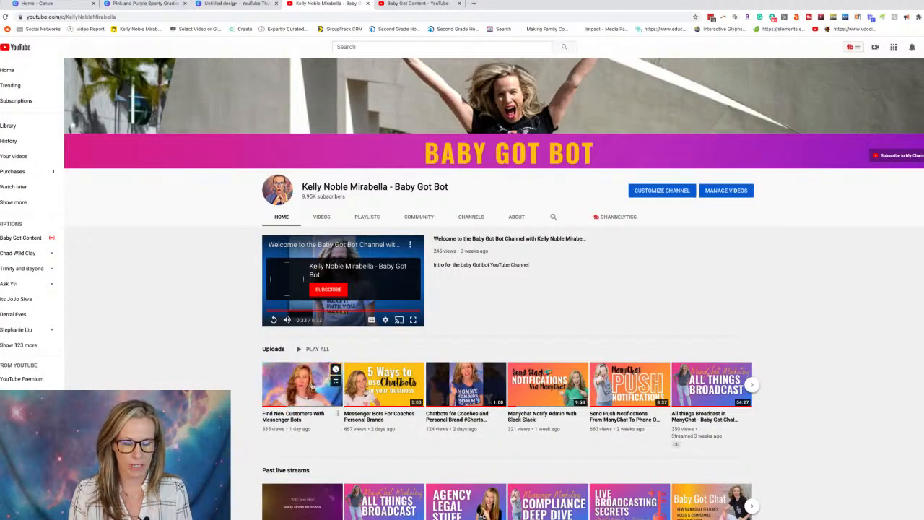
pyautogui.hotkey('ctrl', '+')
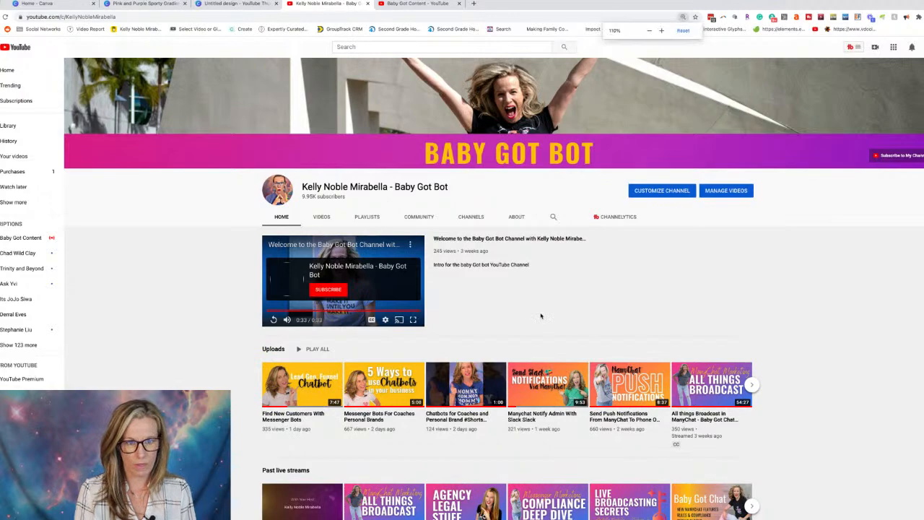
pyautogui.hotkey('ctrl', '+')
pyautogui.hotkey('ctrl', '+')
pyautogui.hotkey('ctrl', '+')
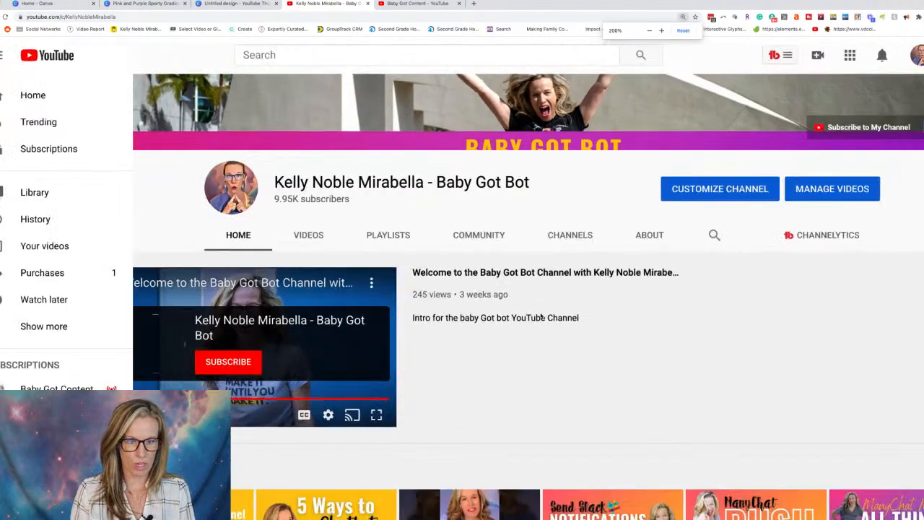
pyautogui.hotkey('ctrl', '+')
pyautogui.scroll(-5, 542, 317)
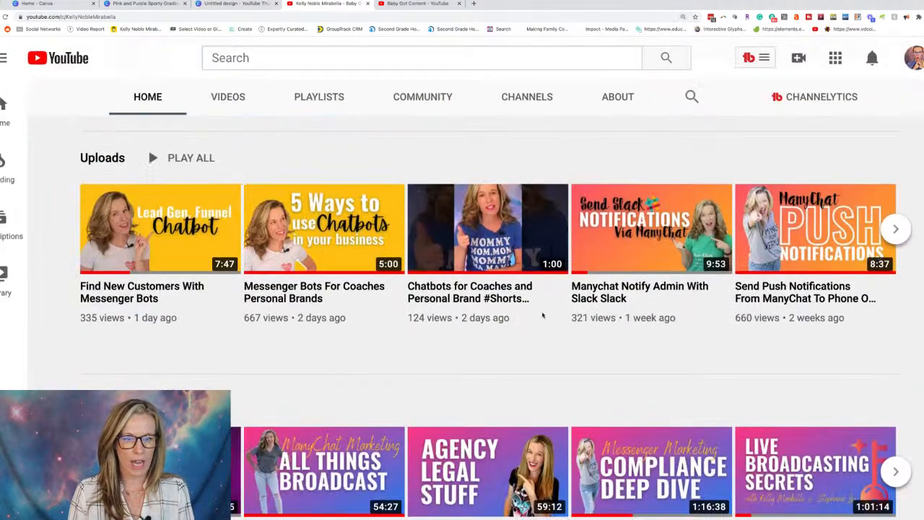
pyautogui.moveTo(350, 233)
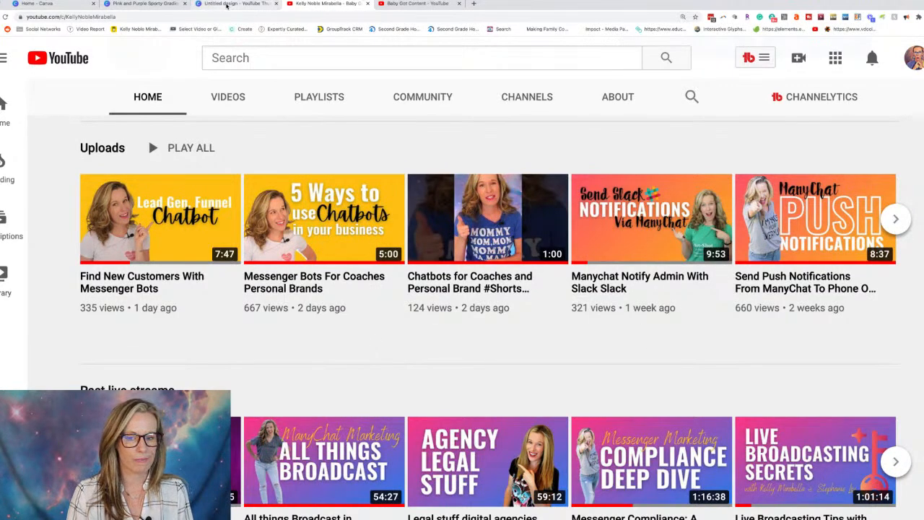
pyautogui.click(226, 4)
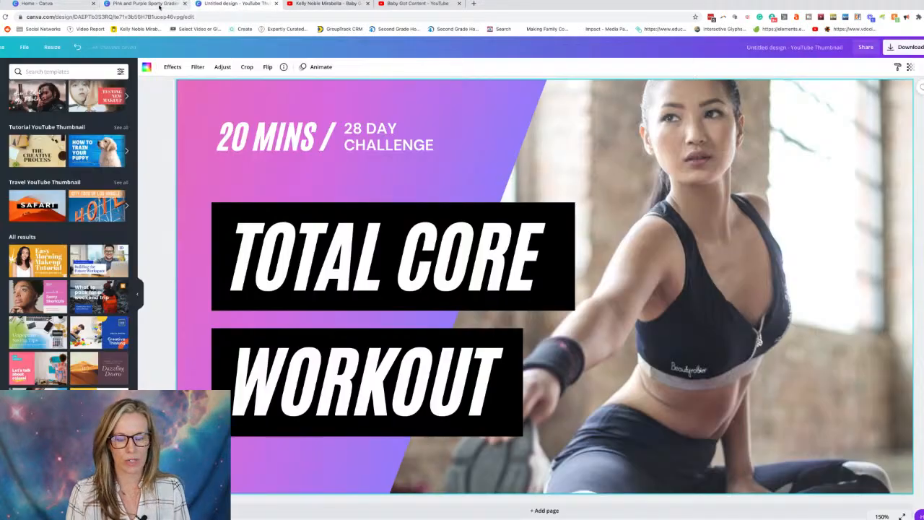
pyautogui.click(148, 3)
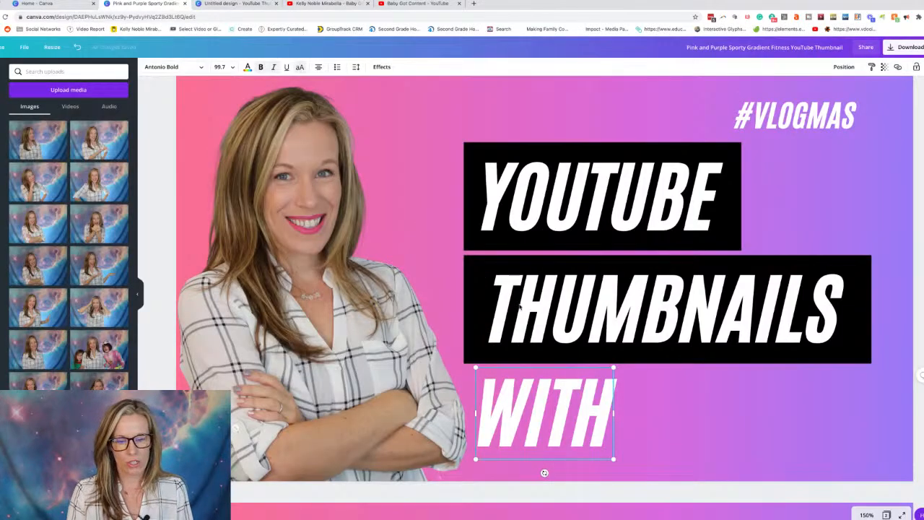
# - Change the WITH text to the Apricots font and turn off its all-uppercase formatting
pyautogui.click(178, 67)
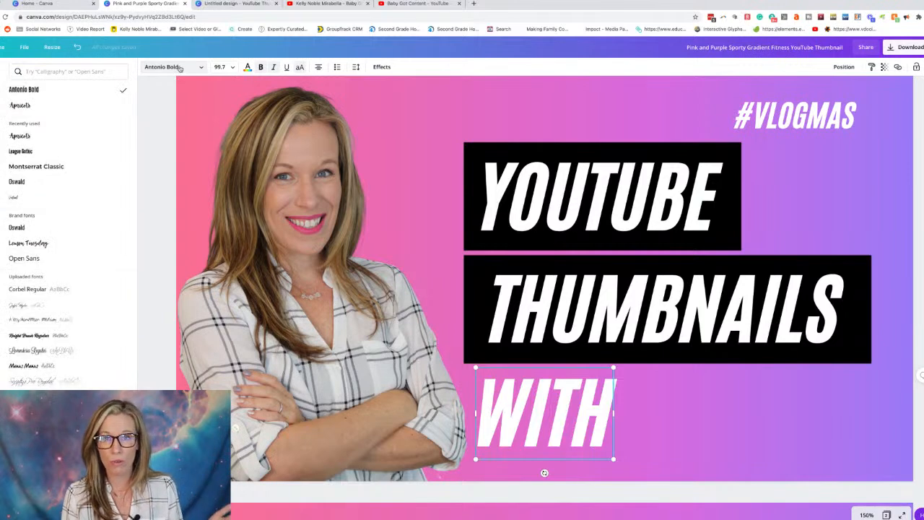
pyautogui.click(29, 105)
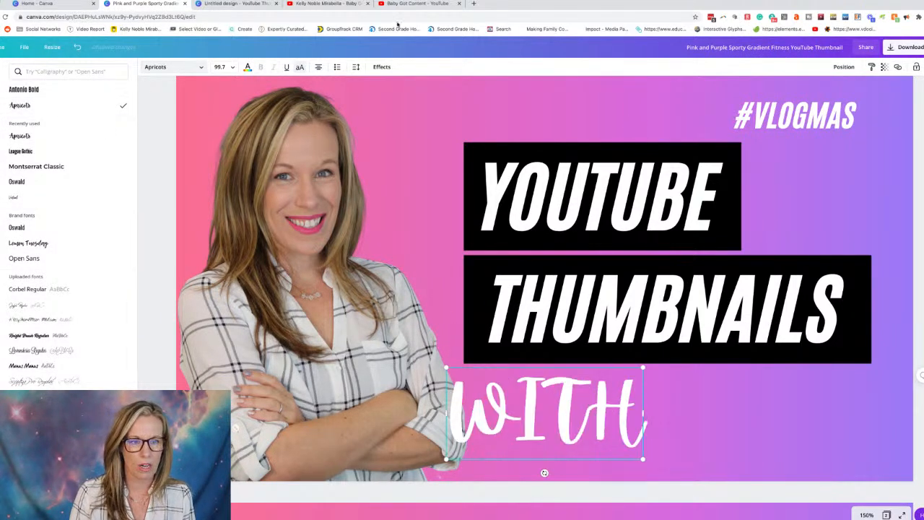
pyautogui.click(300, 67)
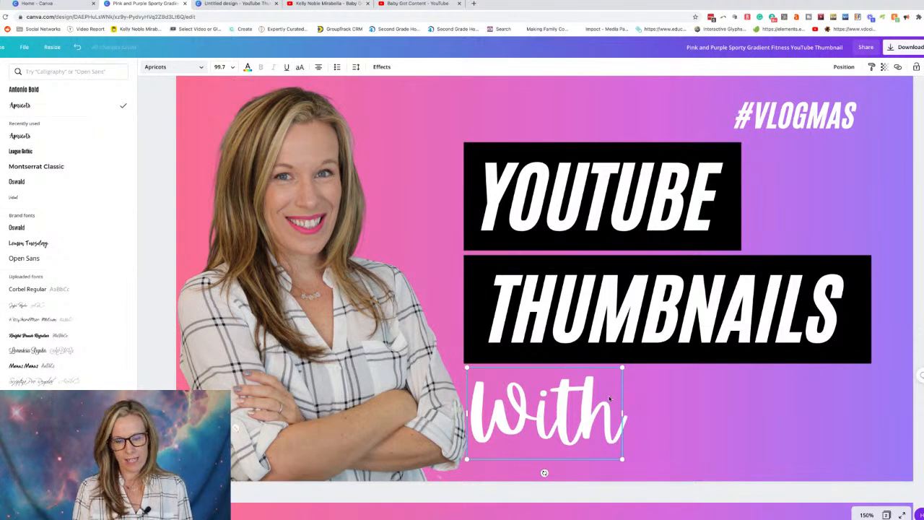
# - Search the elements library for Canva and add the teal Canva heart graphic to the page
pyautogui.click(99, 72)
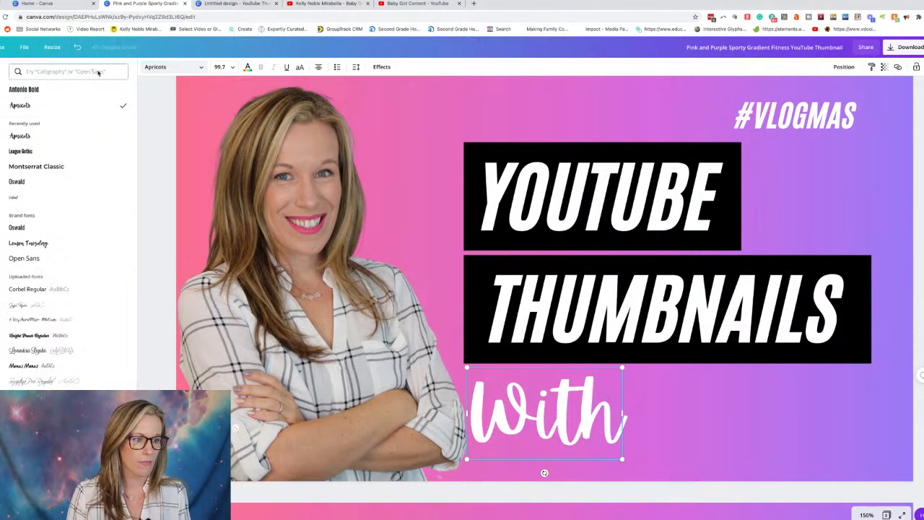
pyautogui.press('Escape')
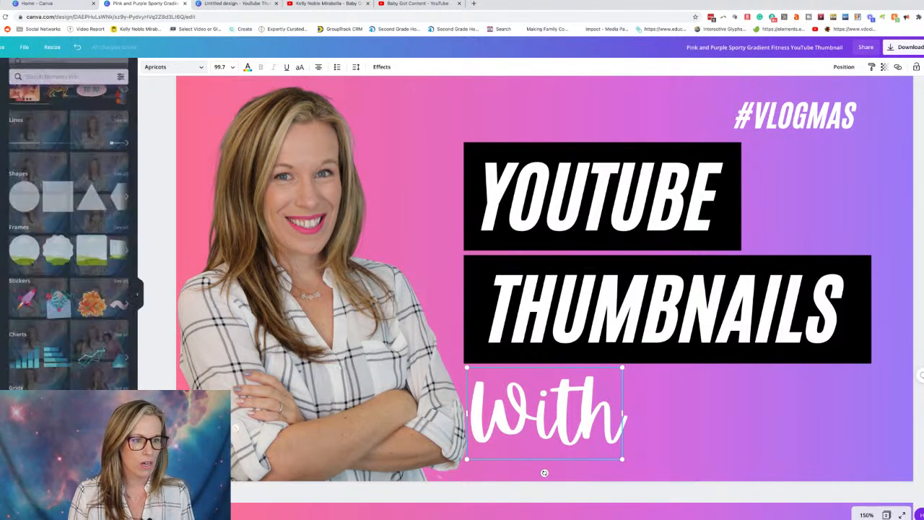
pyautogui.click(92, 71)
pyautogui.write('Canva')
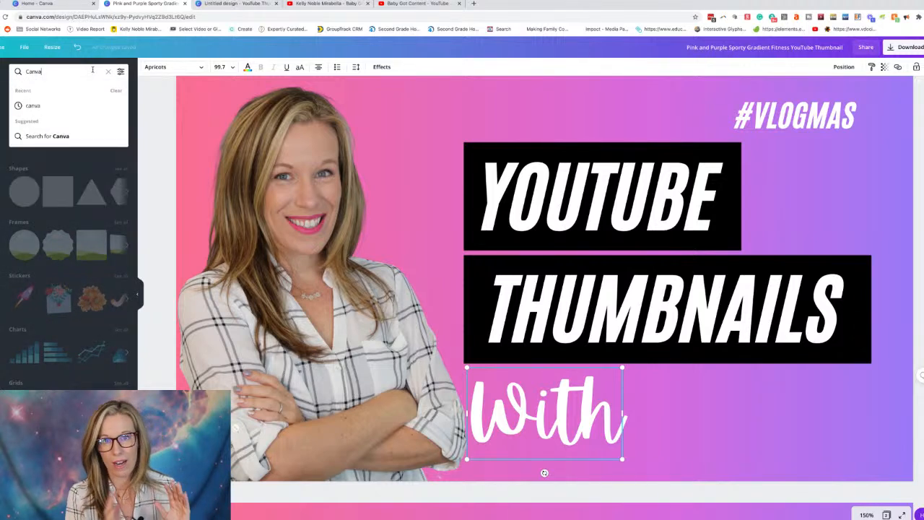
pyautogui.press('Return')
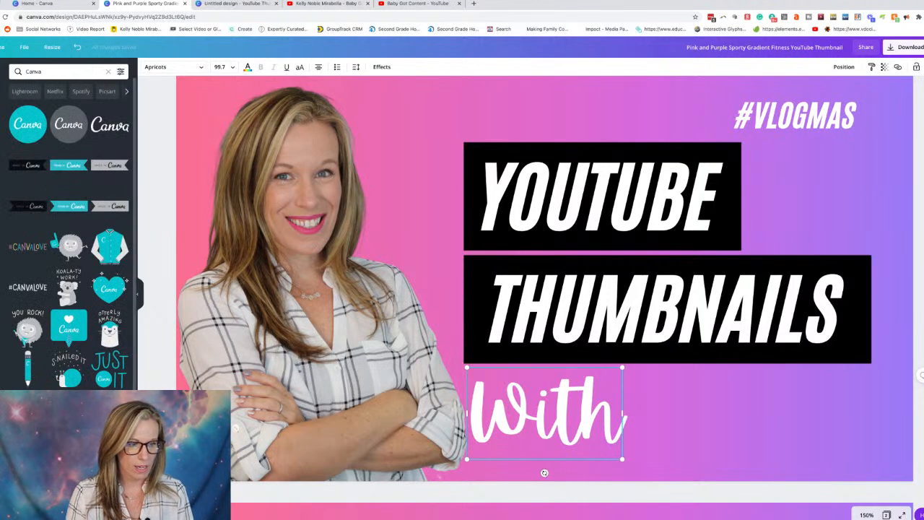
pyautogui.click(109, 289)
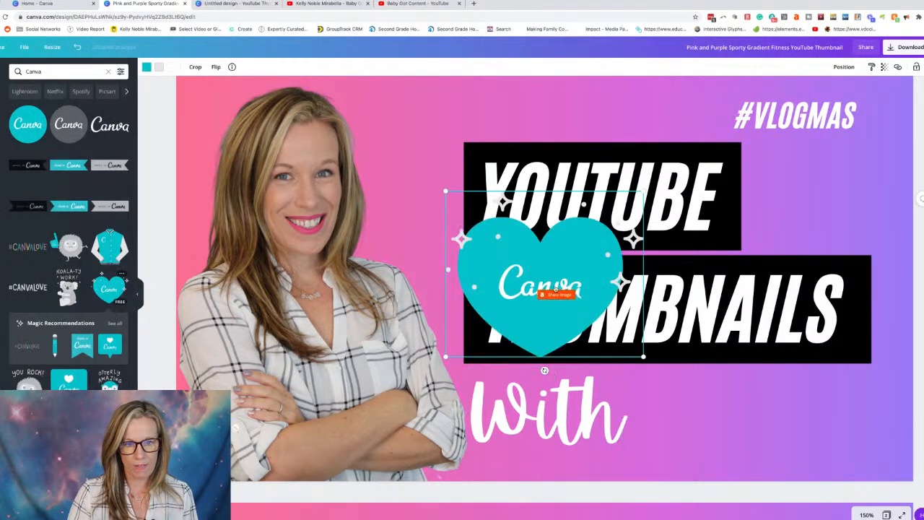
# - Scale the Canva heart down to fit below the THUMBNAILS block and place it directly right of the With text
pyautogui.moveTo(445, 192); pyautogui.dragTo(532, 262)
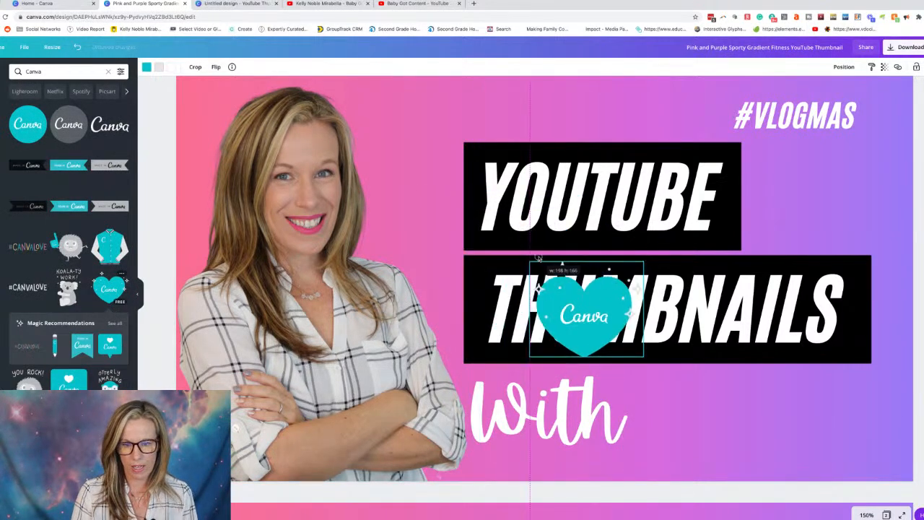
pyautogui.moveTo(579, 316); pyautogui.dragTo(681, 401)
pyautogui.moveTo(743, 443); pyautogui.dragTo(786, 478)
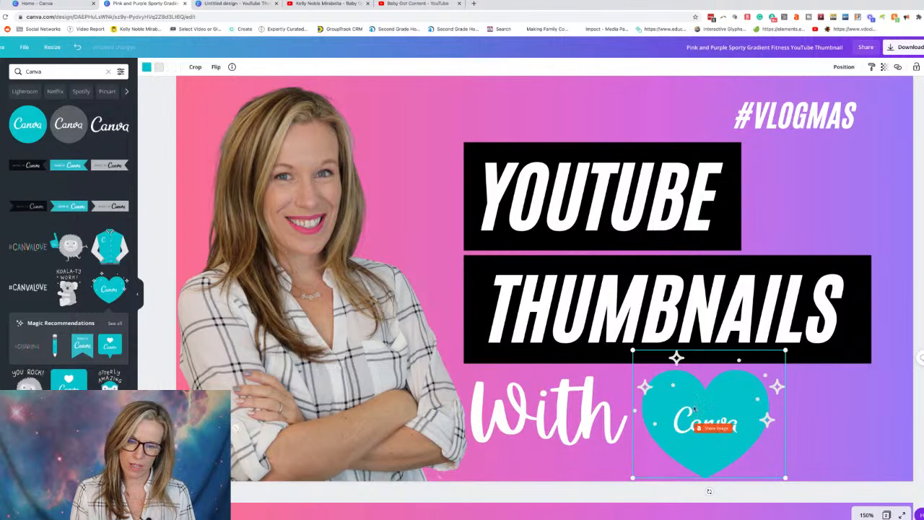
# - Move the #VLOGMAS text directly above the YOUTUBE block, lined up with the block's left edge
pyautogui.click(802, 390)
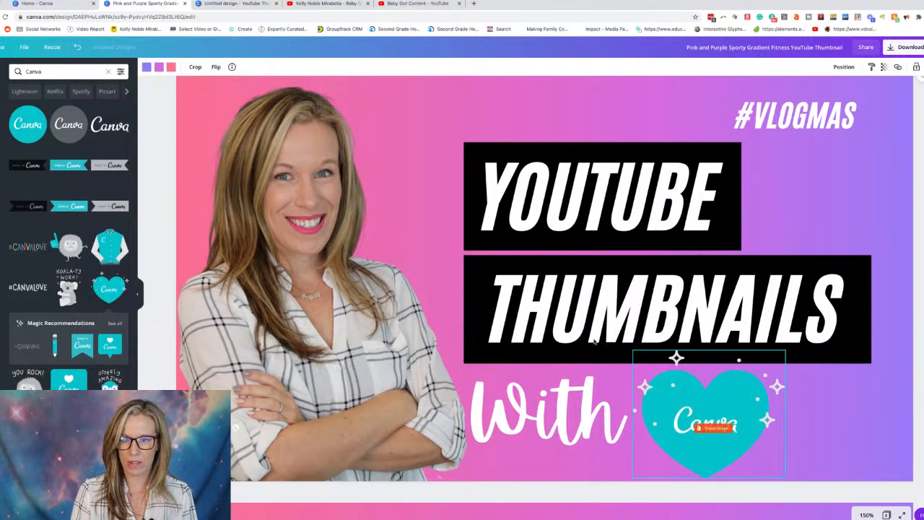
pyautogui.click(791, 112)
pyautogui.moveTo(791, 112); pyautogui.dragTo(520, 111)
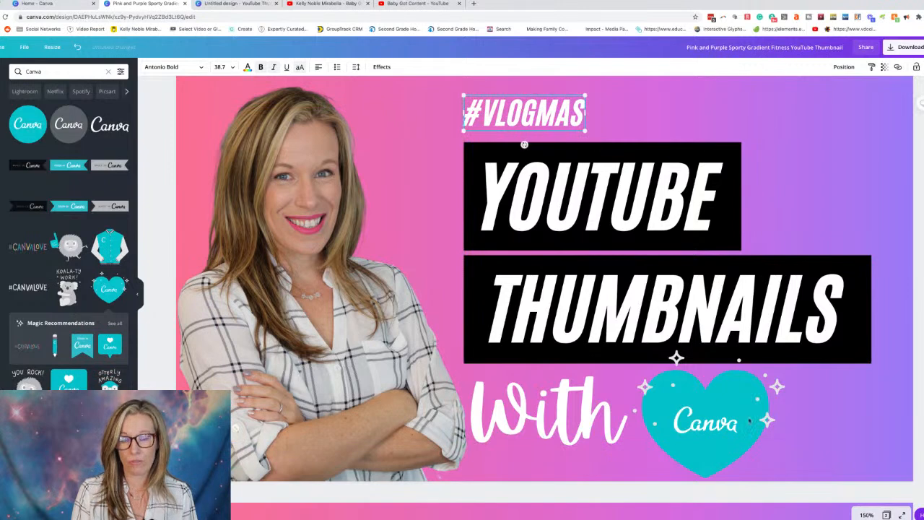
# - Try light blue, blue, pink, white, teal and plum fills on the Canva heart, and settle on black
pyautogui.click(711, 410)
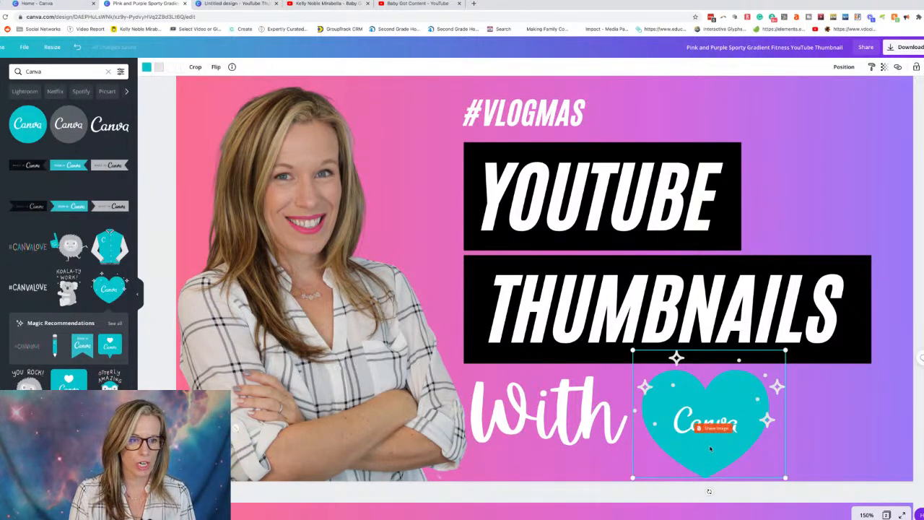
pyautogui.click(146, 67)
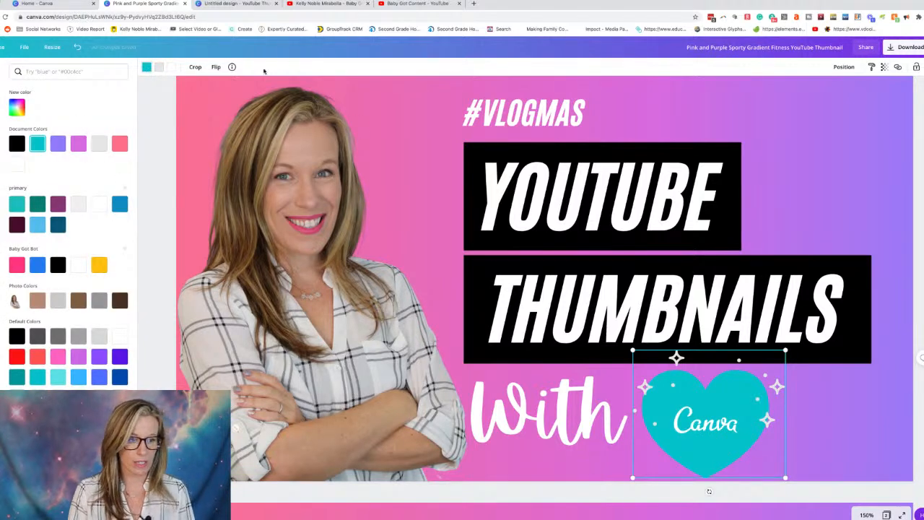
pyautogui.click(37, 226)
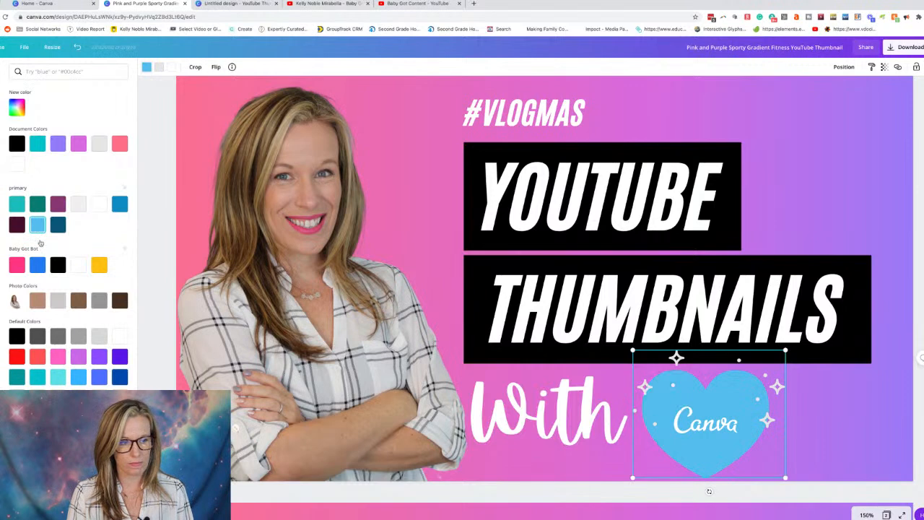
pyautogui.click(35, 266)
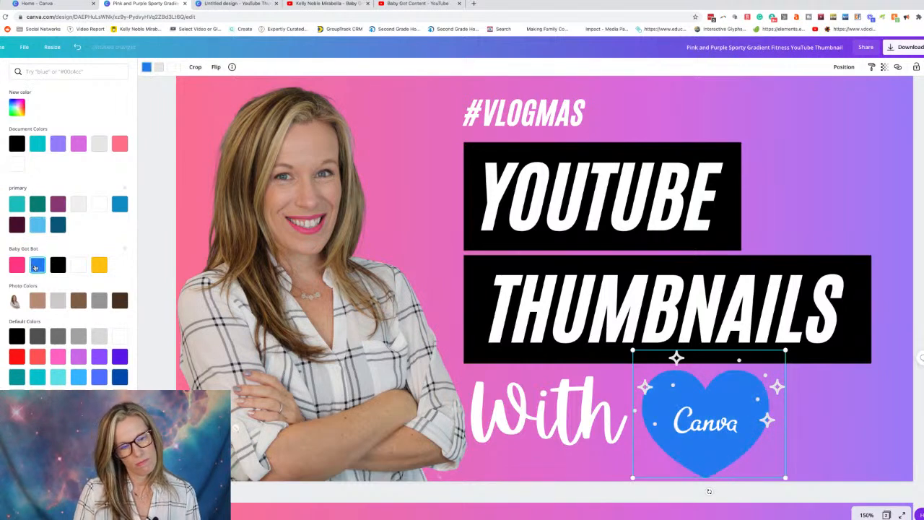
pyautogui.click(17, 266)
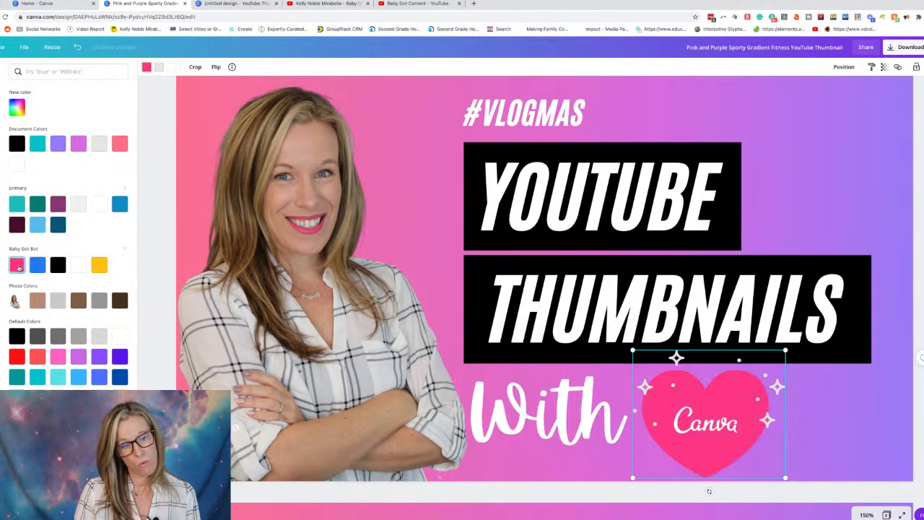
pyautogui.click(99, 204)
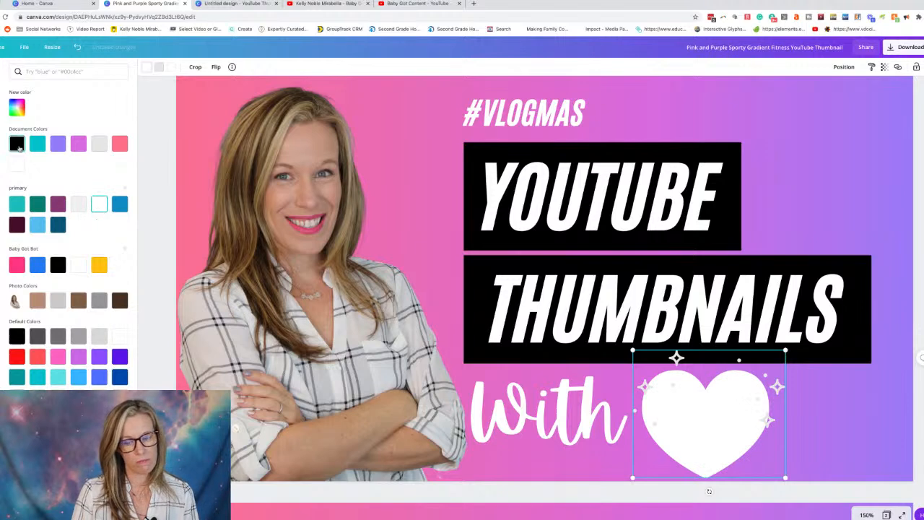
pyautogui.click(17, 144)
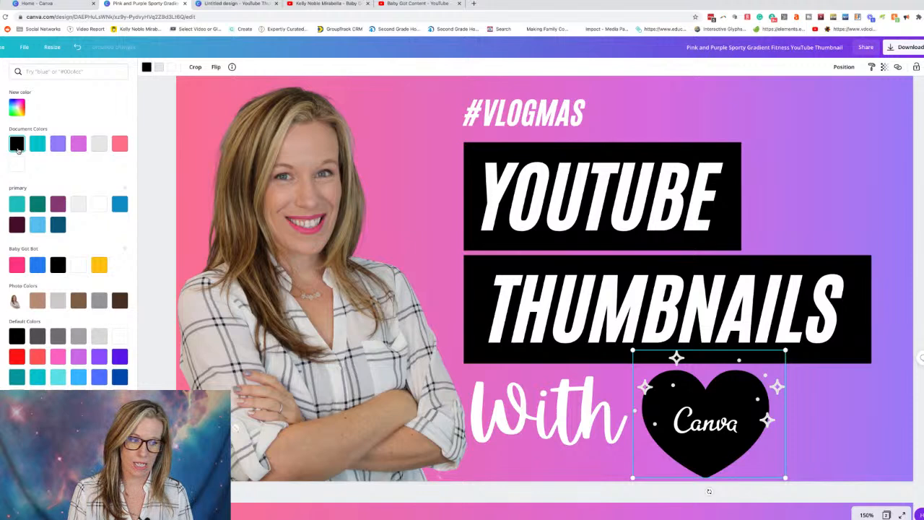
pyautogui.click(38, 379)
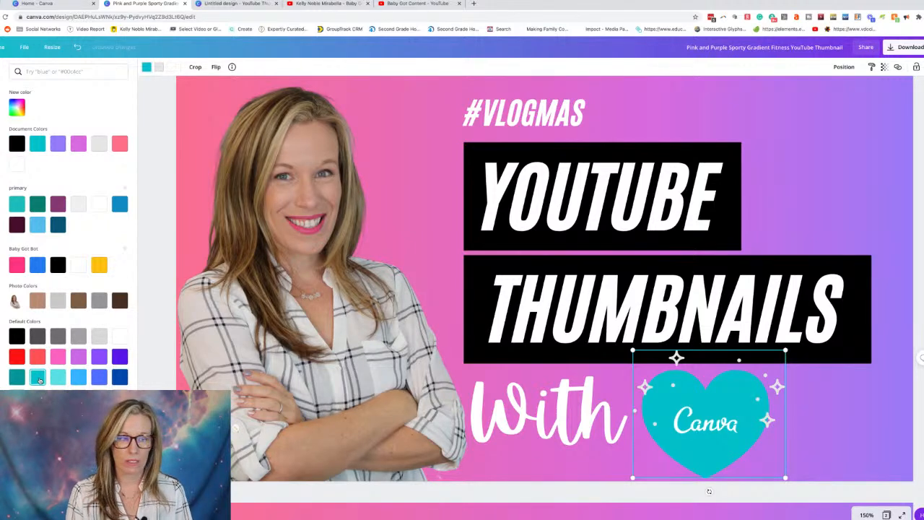
pyautogui.click(58, 205)
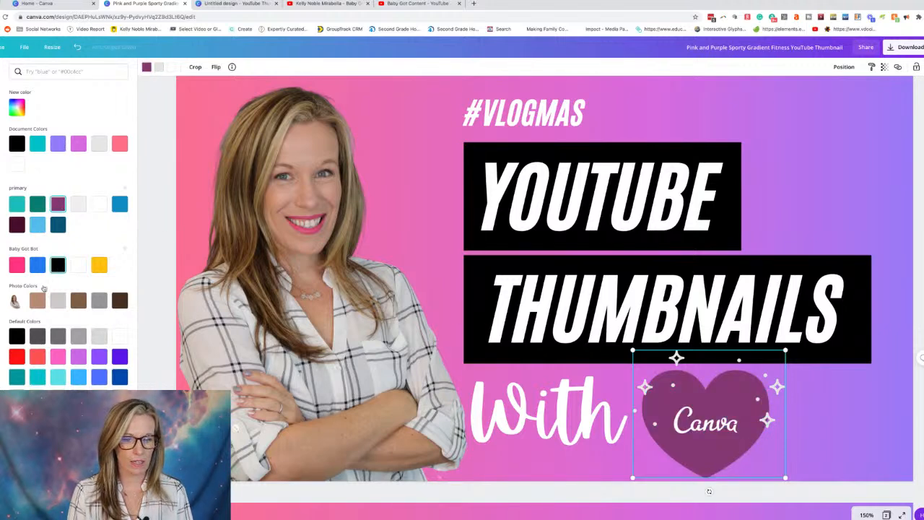
pyautogui.click(58, 265)
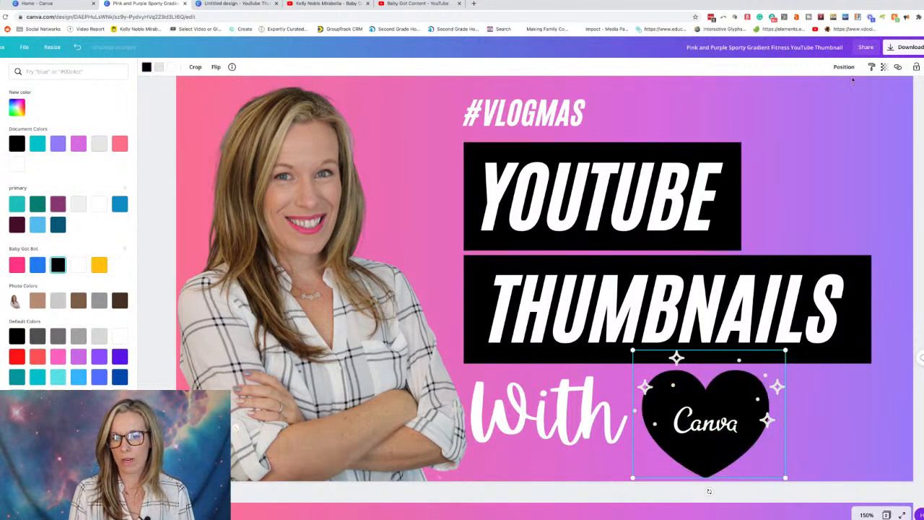
# - Delete the second page, which holds the MAKE YOUTUBE THUMBNAILS design, with the view zoomed out to 50%
pyautogui.scroll(1, 922, 147)
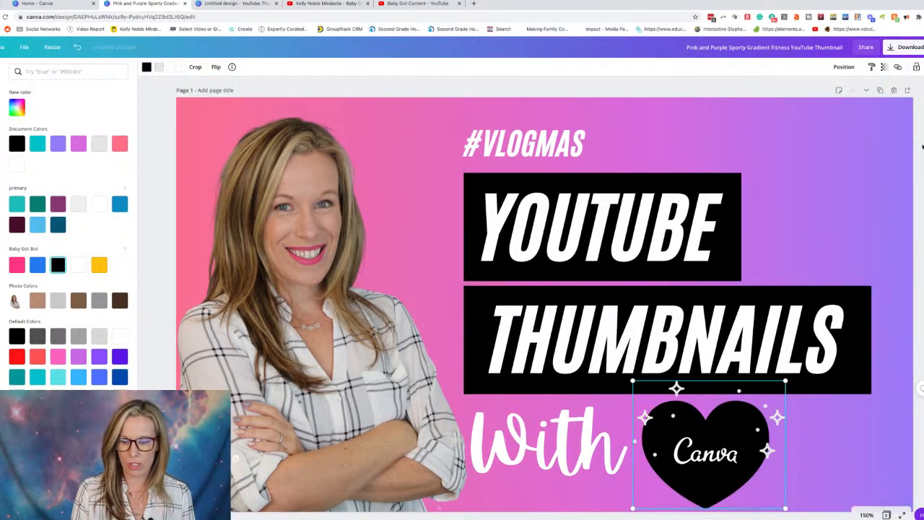
pyautogui.click(865, 515)
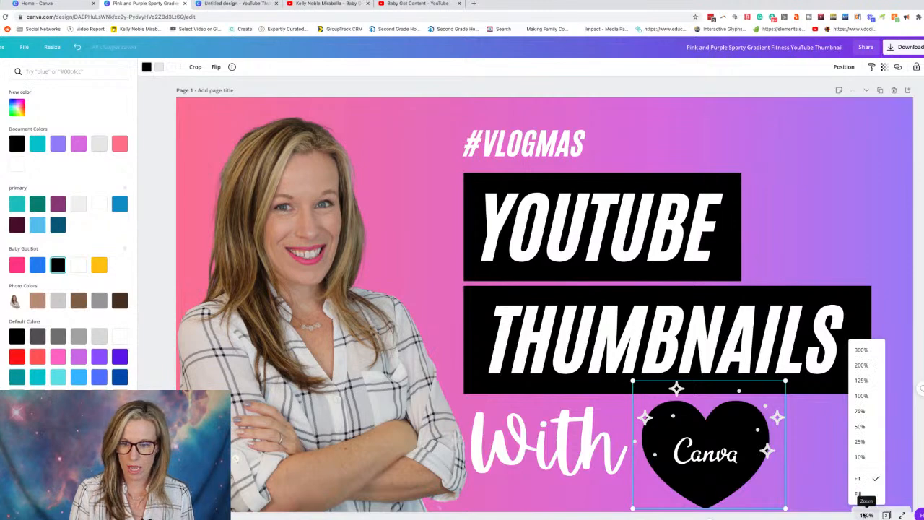
pyautogui.click(862, 412)
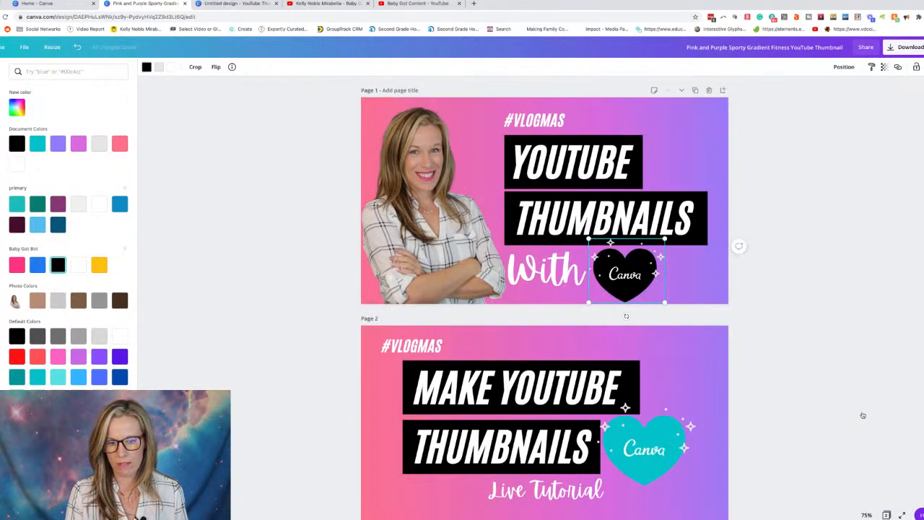
pyautogui.click(866, 515)
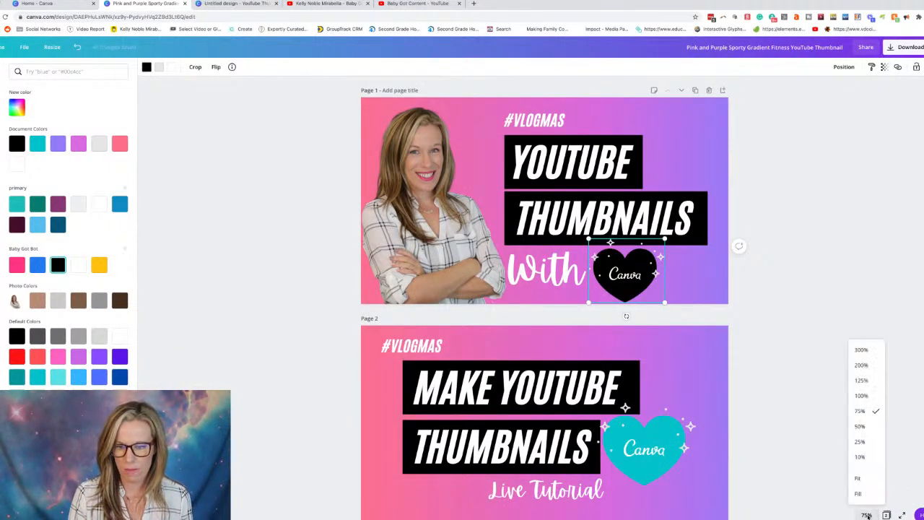
pyautogui.click(860, 427)
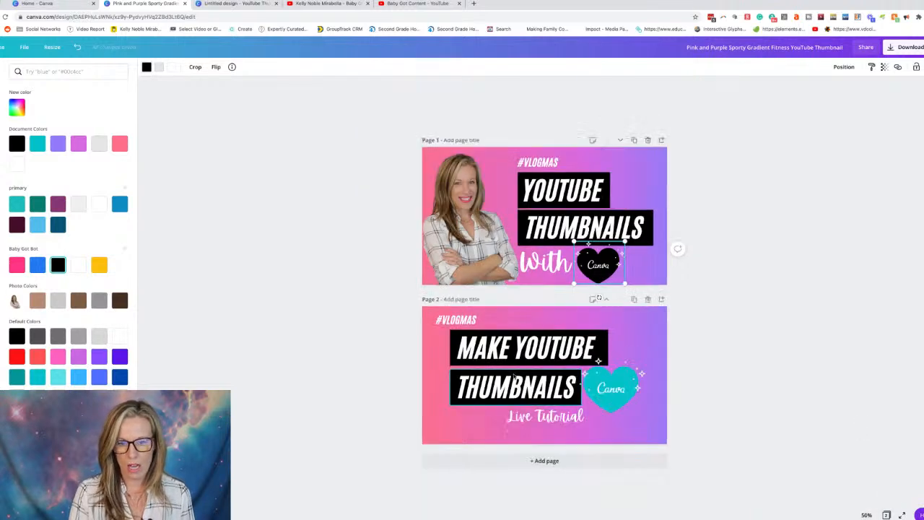
pyautogui.click(648, 300)
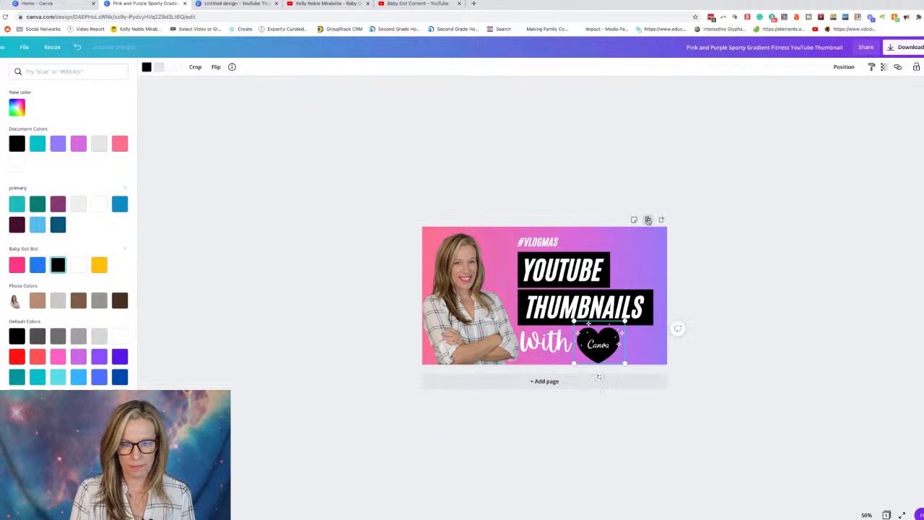
# - Duplicate the thumbnail page and delete the black Canva heart from the copy
pyautogui.click(648, 220)
pyautogui.click(595, 432)
pyautogui.press('Delete')
# - Try the white Canva wordmark beside the With text on the second page, and remove it
pyautogui.scroll(-2, 68, 231)
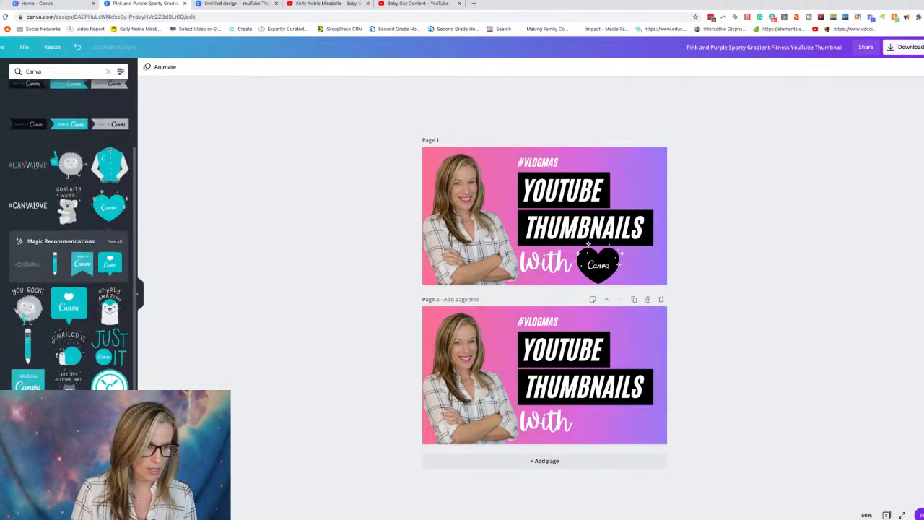
pyautogui.scroll(2, 87, 216)
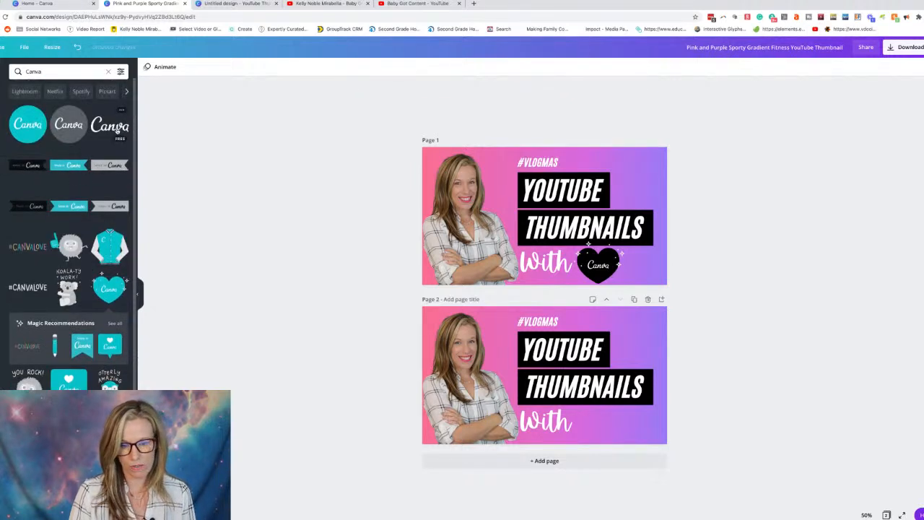
pyautogui.click(116, 128)
pyautogui.moveTo(553, 383); pyautogui.dragTo(626, 428)
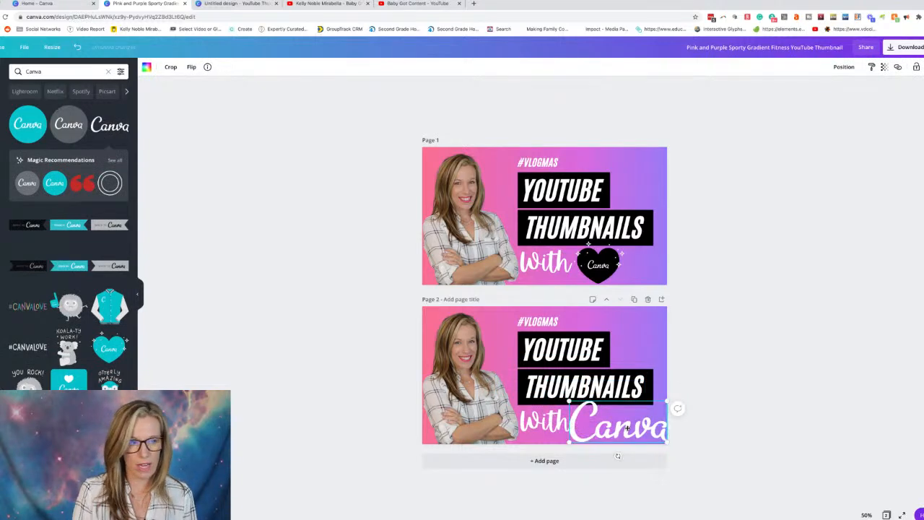
pyautogui.press('Delete')
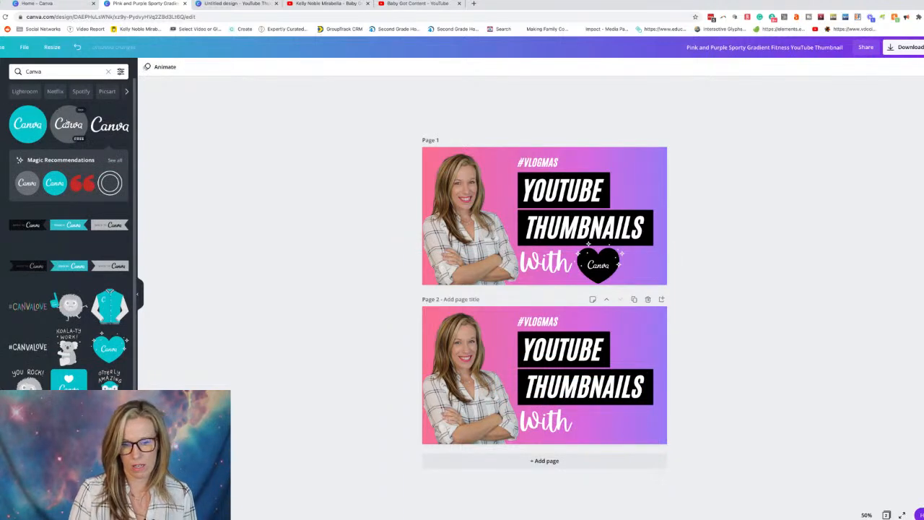
# - Try the gray circular Canva logo beside the With text on the second page, and remove it
pyautogui.click(67, 123)
pyautogui.moveTo(517, 350); pyautogui.dragTo(605, 418)
pyautogui.press('Delete')
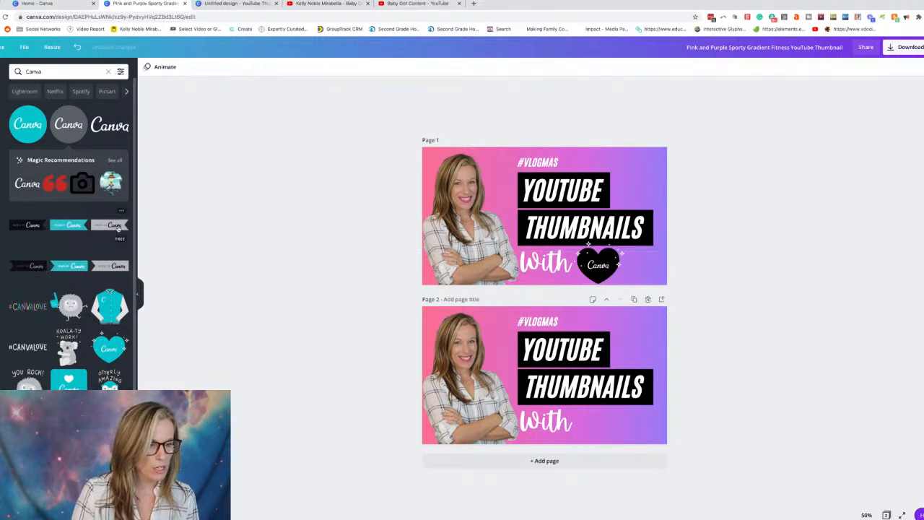
# - Place the teal Canva heart beside With on the second page for comparison, and delete that page
pyautogui.scroll(-3, 55, 327)
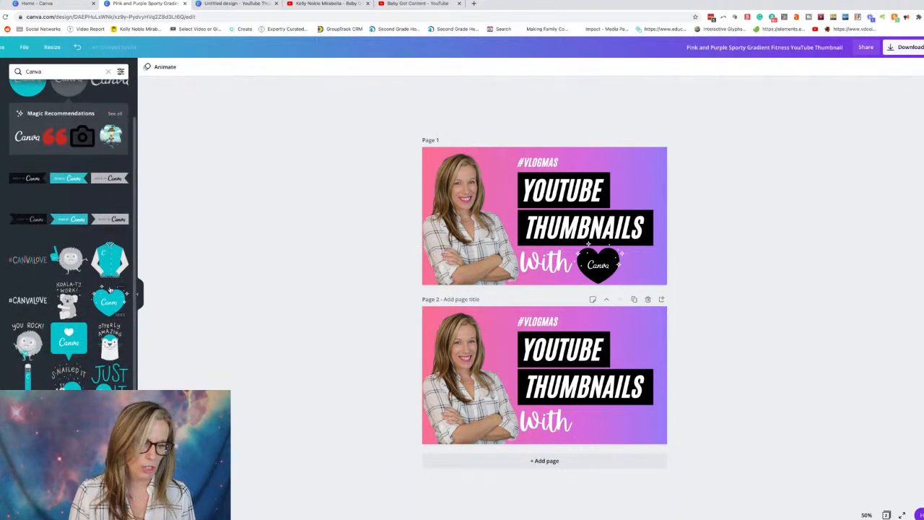
pyautogui.click(109, 242)
pyautogui.moveTo(560, 375); pyautogui.dragTo(609, 421)
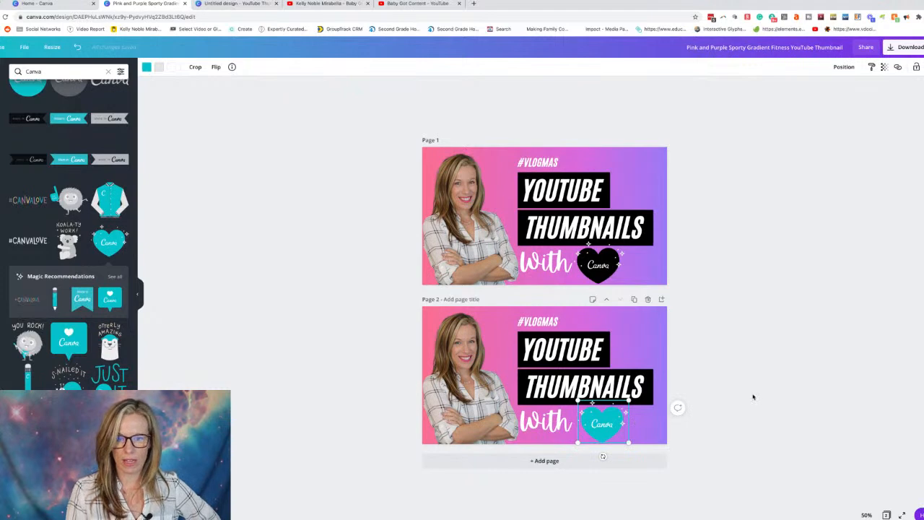
pyautogui.click(779, 355)
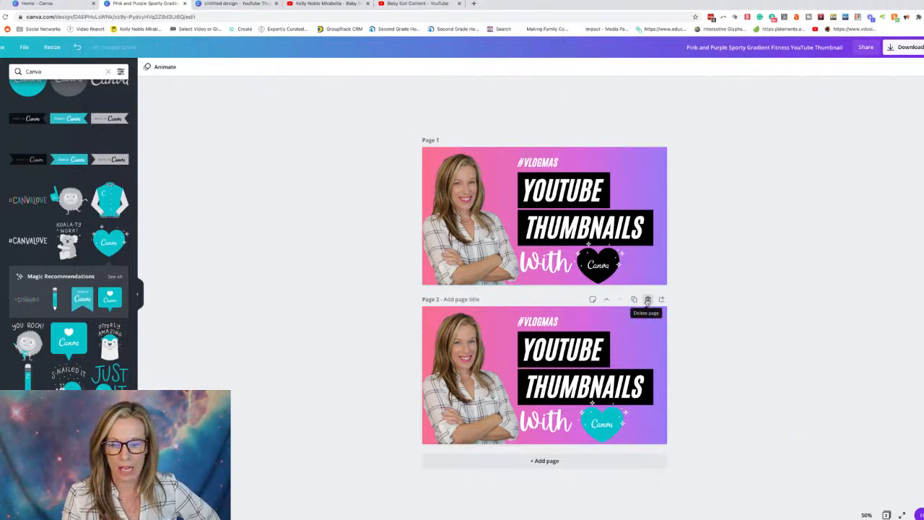
pyautogui.click(648, 300)
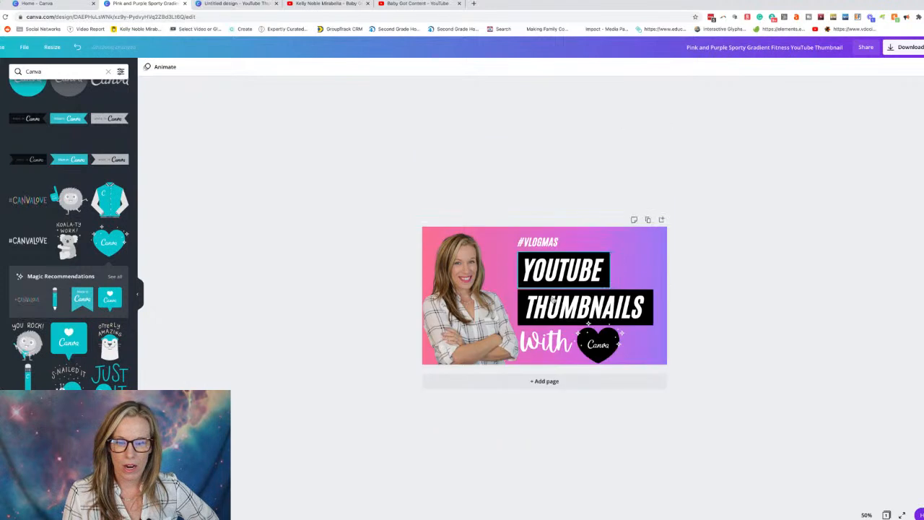
# - Nudge the black heart slightly right and refit the With text so it clears the portrait and sits close to the heart
pyautogui.click(599, 345)
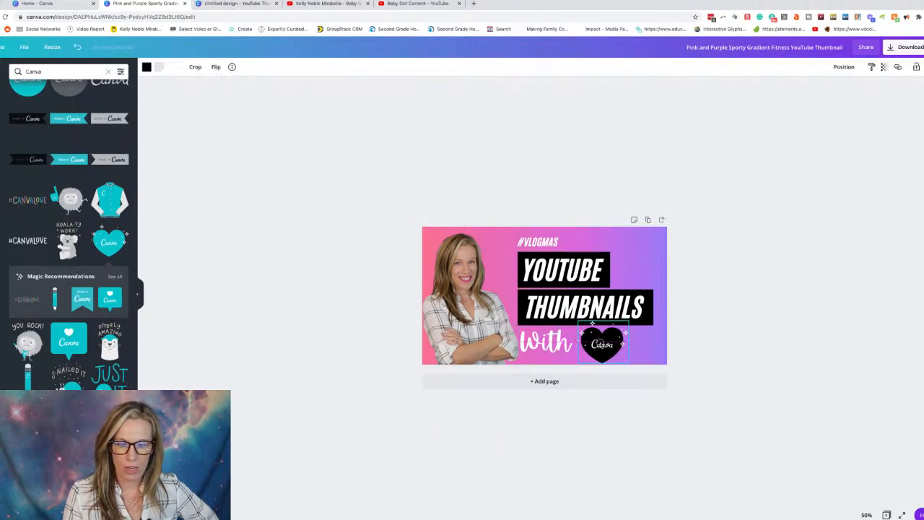
pyautogui.moveTo(547, 345); pyautogui.dragTo(539, 339)
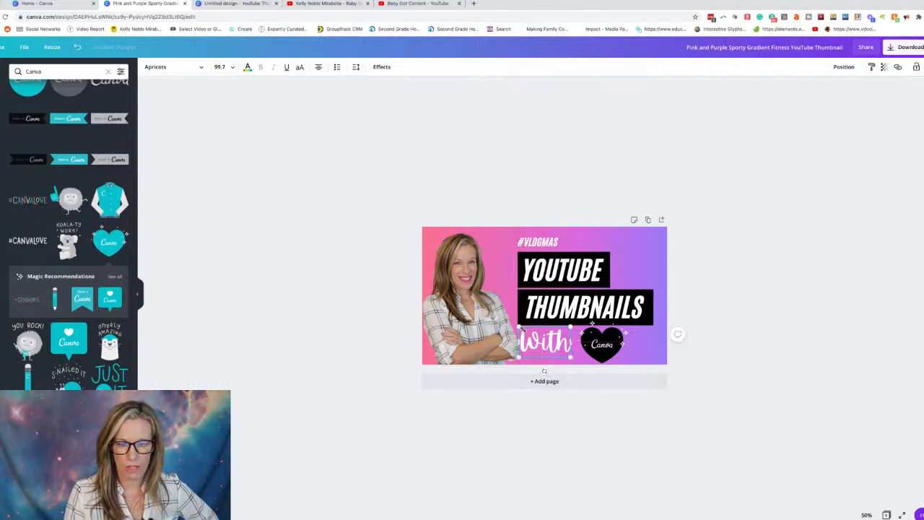
pyautogui.click(825, 299)
pyautogui.moveTo(535, 345)
pyautogui.mouseDown()
pyautogui.moveTo(570, 307)
pyautogui.moveTo(641, 326)
pyautogui.moveTo(536, 325)
pyautogui.moveTo(535, 343)
pyautogui.mouseUp()
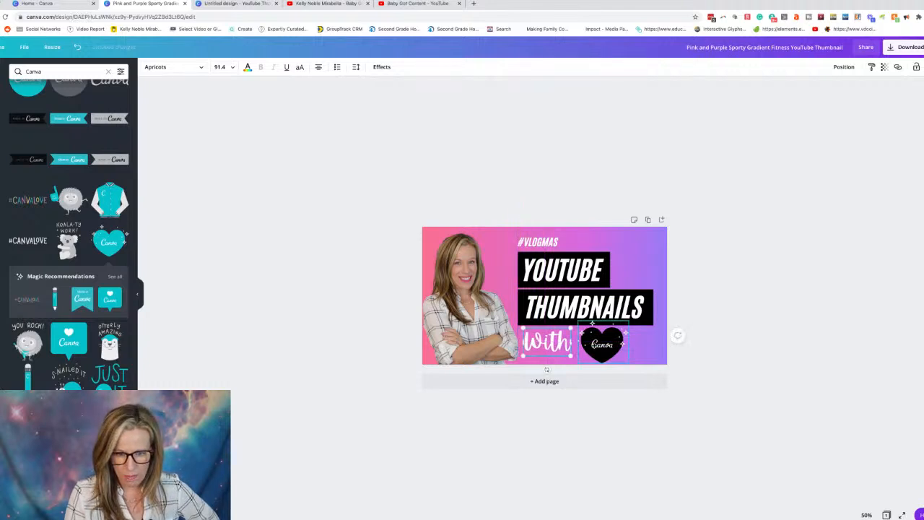
pyautogui.moveTo(570, 356); pyautogui.dragTo(578, 362)
pyautogui.click(736, 298)
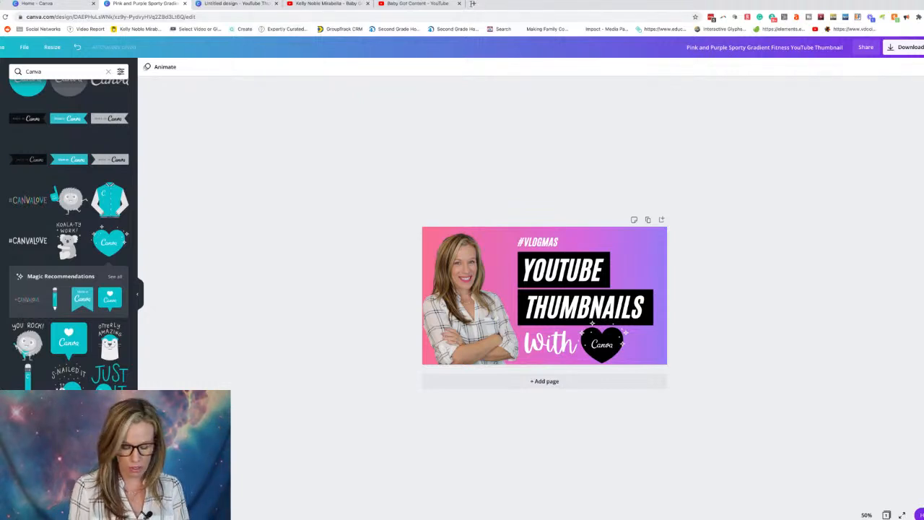
# - Open the creator's Instagram profile in a new browser tab and examine the square post graphics
pyautogui.click(473, 3)
pyautogui.write('insta')
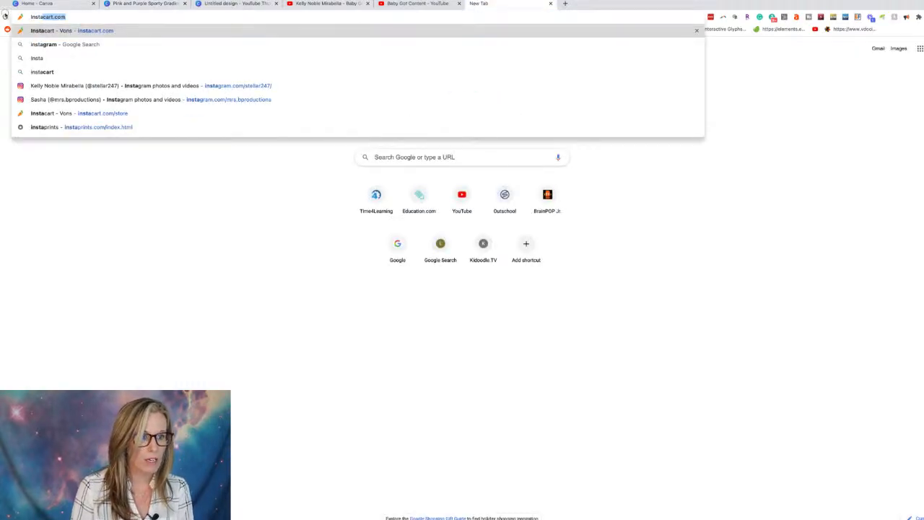
pyautogui.click(58, 87)
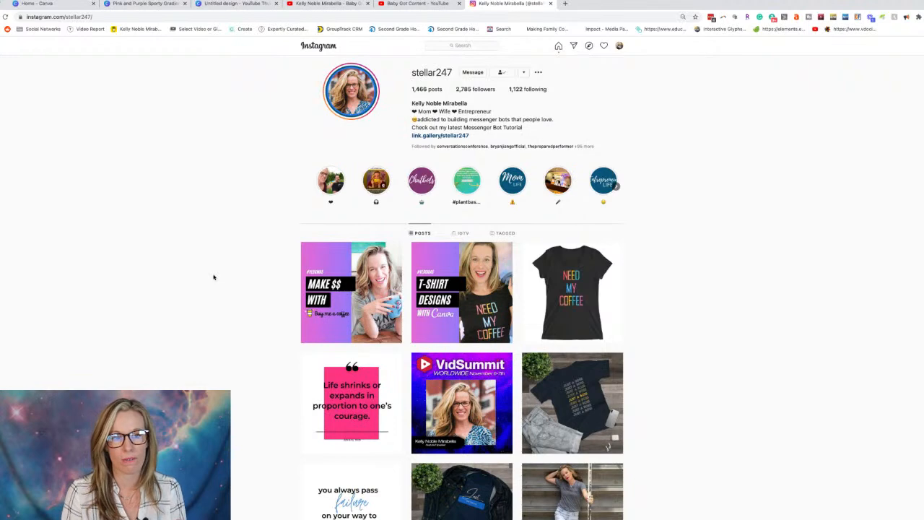
# - Return to the finished thumbnail design and create a resized copy of it in the Instagram Post format
pyautogui.click(162, 6)
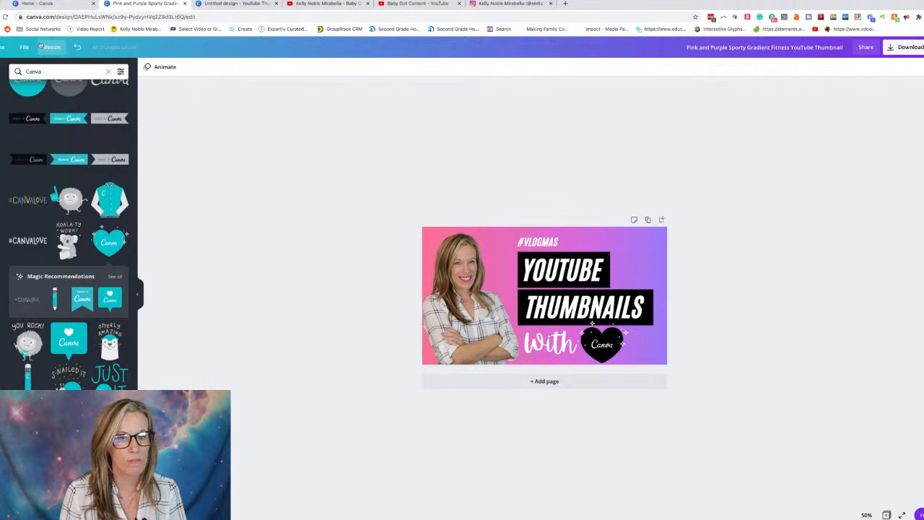
pyautogui.click(51, 47)
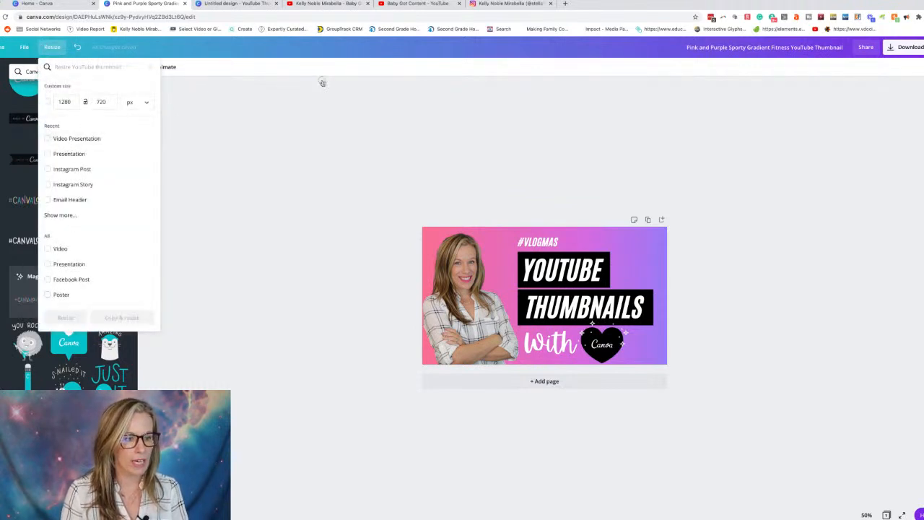
pyautogui.click(78, 169)
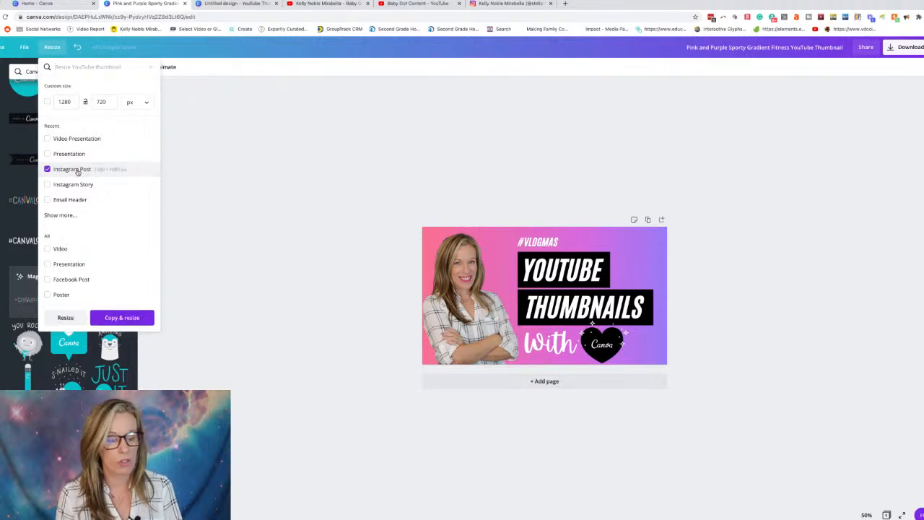
pyautogui.click(119, 318)
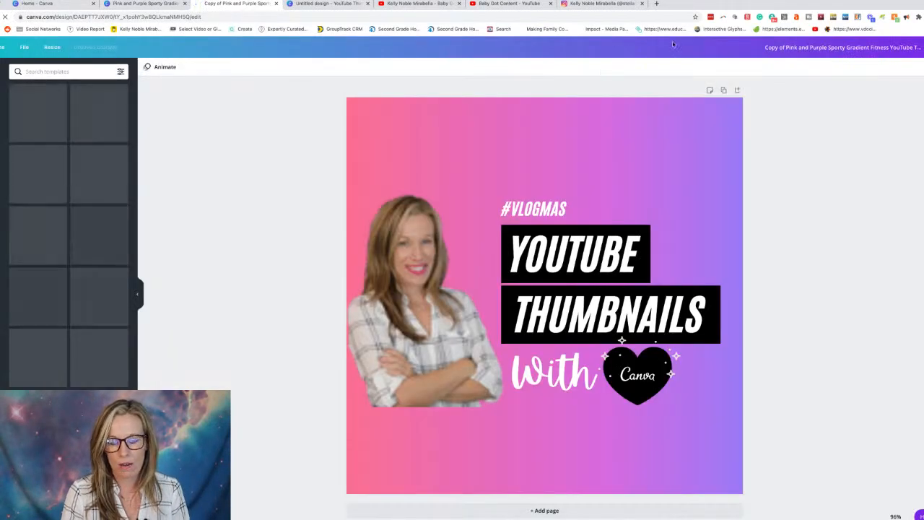
# - Enlarge the cut-out portrait so it fills most of the square's height, and align it with the lower edge
pyautogui.click(444, 347)
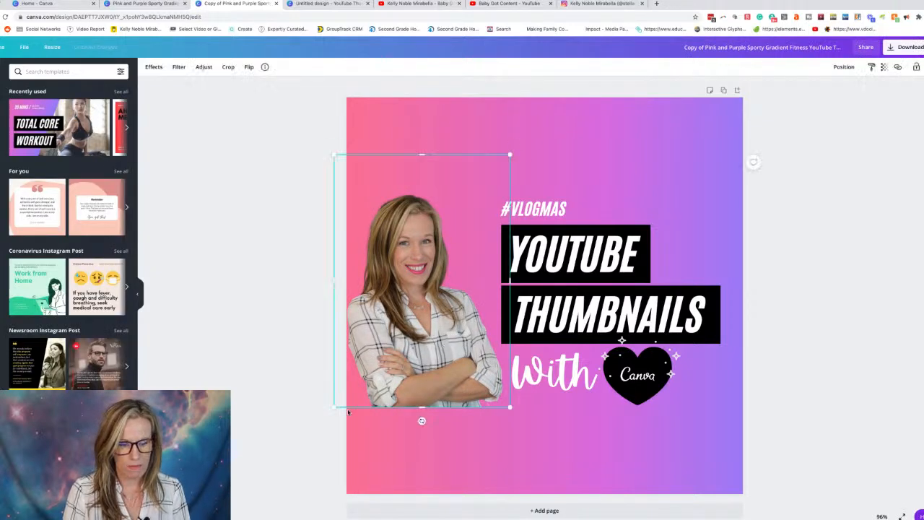
pyautogui.moveTo(337, 406); pyautogui.dragTo(286, 503)
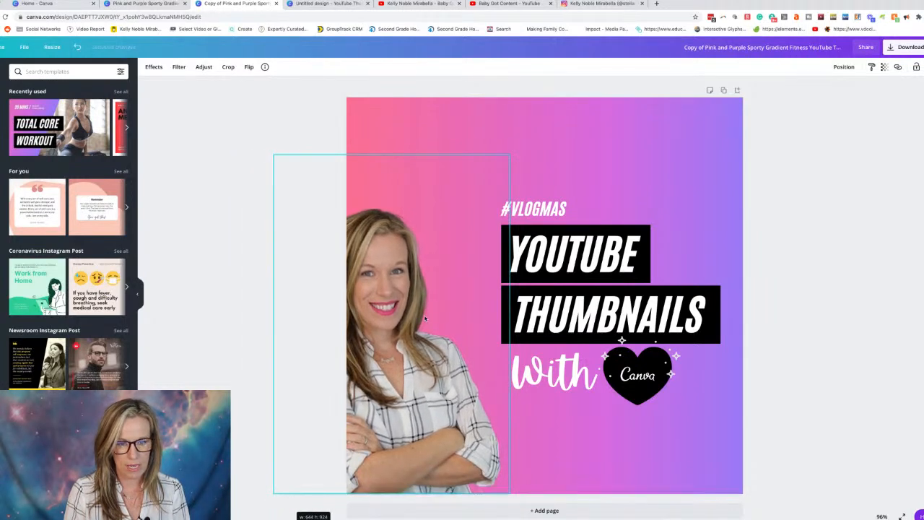
pyautogui.moveTo(414, 324); pyautogui.dragTo(439, 323)
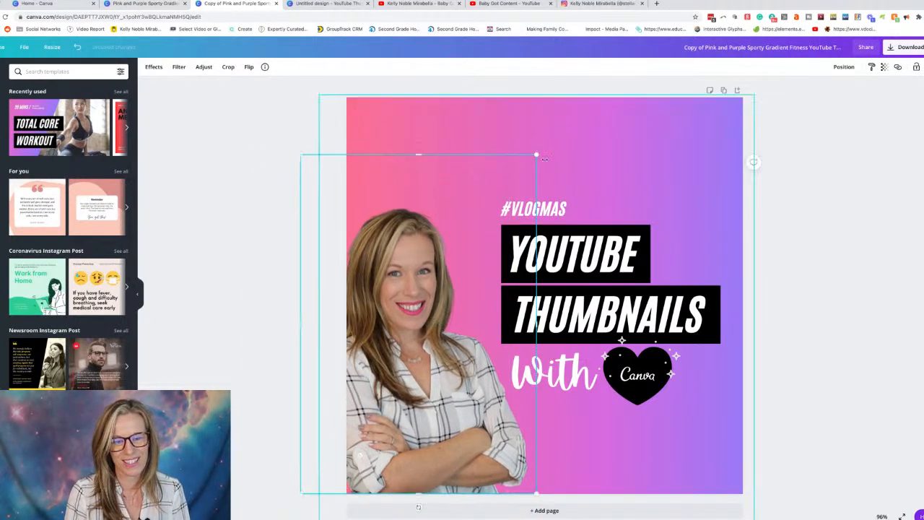
pyautogui.moveTo(539, 154); pyautogui.dragTo(662, 98)
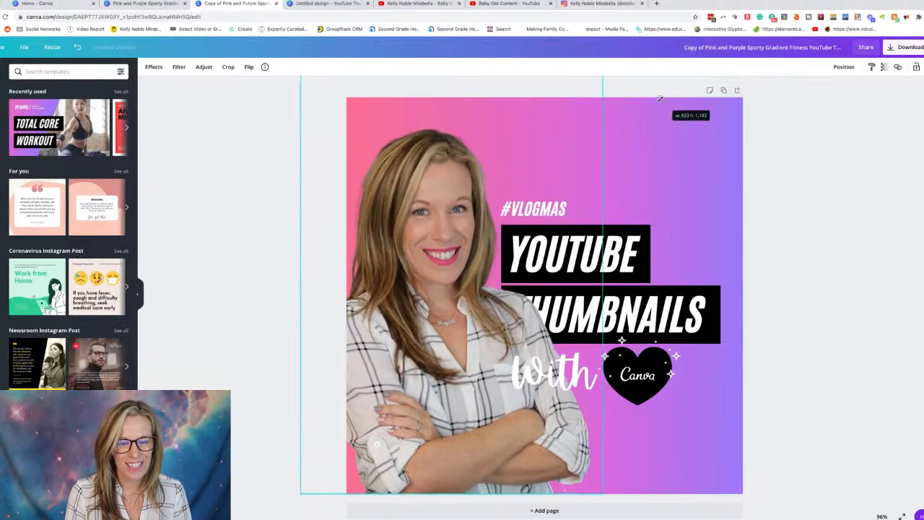
pyautogui.moveTo(413, 334); pyautogui.dragTo(395, 335)
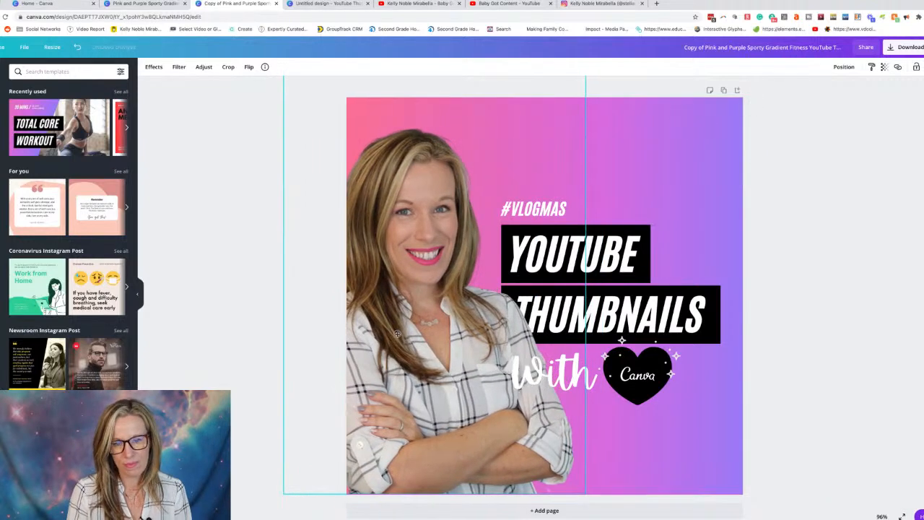
# - Move #VLOGMAS near the square's upper edge and raise the YOUTUBE and THUMBNAILS blocks beneath it, shifting the portrait out of the way
pyautogui.click(574, 220)
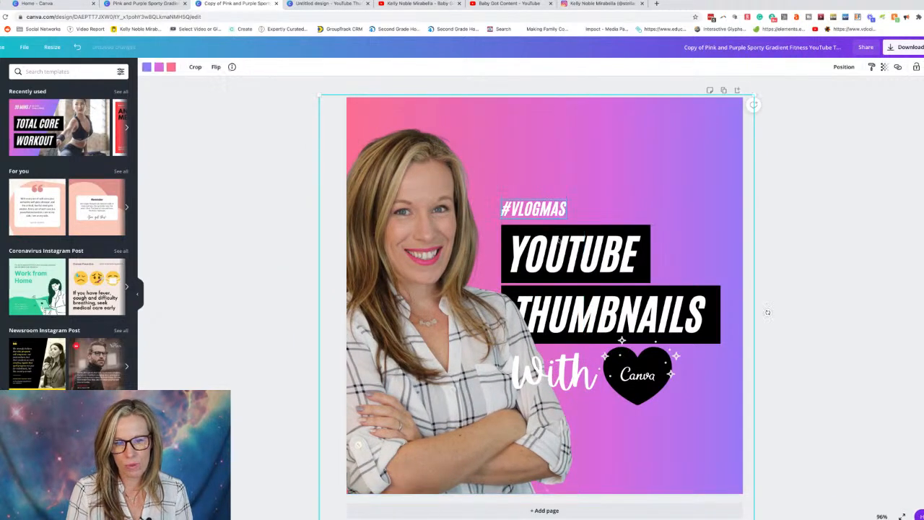
pyautogui.moveTo(548, 221); pyautogui.dragTo(542, 126)
pyautogui.moveTo(521, 252); pyautogui.dragTo(440, 267)
pyautogui.moveTo(594, 258); pyautogui.dragTo(594, 189)
pyautogui.moveTo(583, 298); pyautogui.dragTo(583, 243)
pyautogui.moveTo(580, 195); pyautogui.dragTo(580, 208)
# - Place With and the black Canva heart side by side under THUMBNAILS, and move the portrait back beside the headline
pyautogui.moveTo(558, 372); pyautogui.dragTo(577, 328)
pyautogui.moveTo(640, 384); pyautogui.dragTo(677, 335)
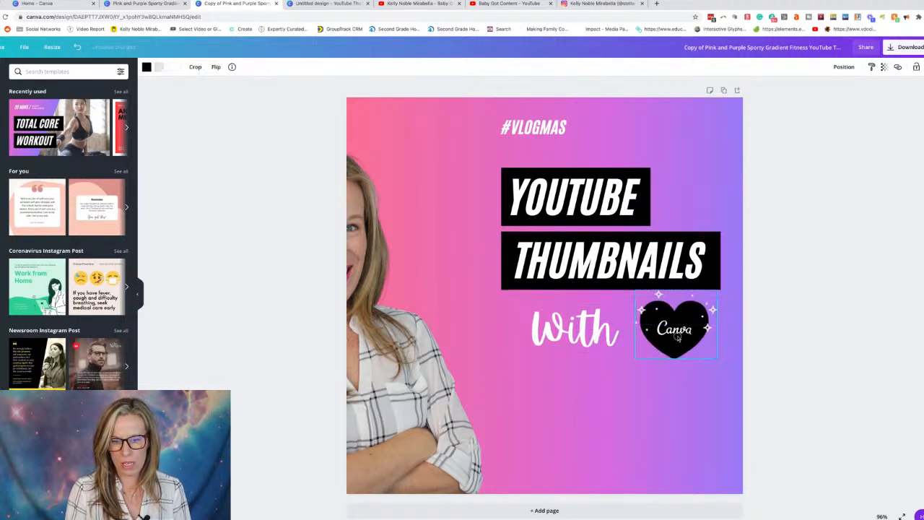
pyautogui.moveTo(592, 330); pyautogui.dragTo(606, 330)
pyautogui.moveTo(377, 338); pyautogui.dragTo(483, 337)
pyautogui.click(901, 348)
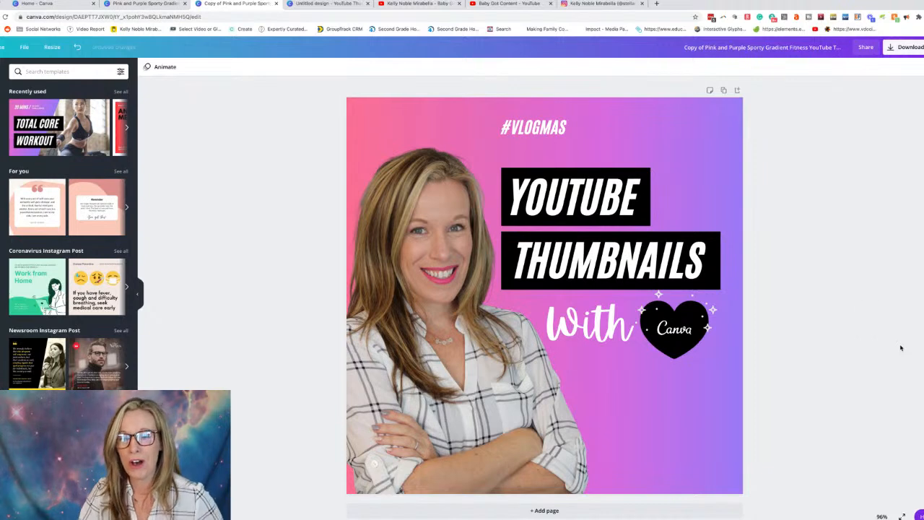
# - Compare the square version with the original thumbnail, and download the square design as a PNG
pyautogui.click(144, 4)
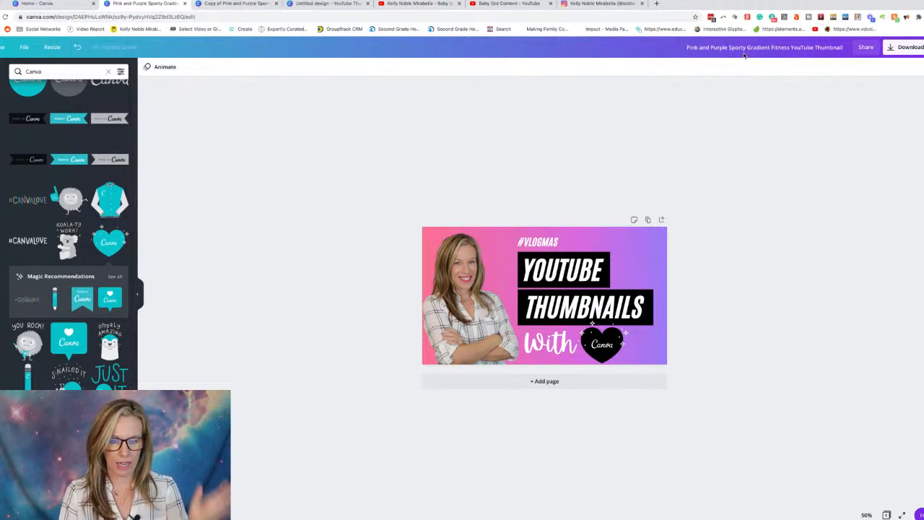
pyautogui.click(239, 3)
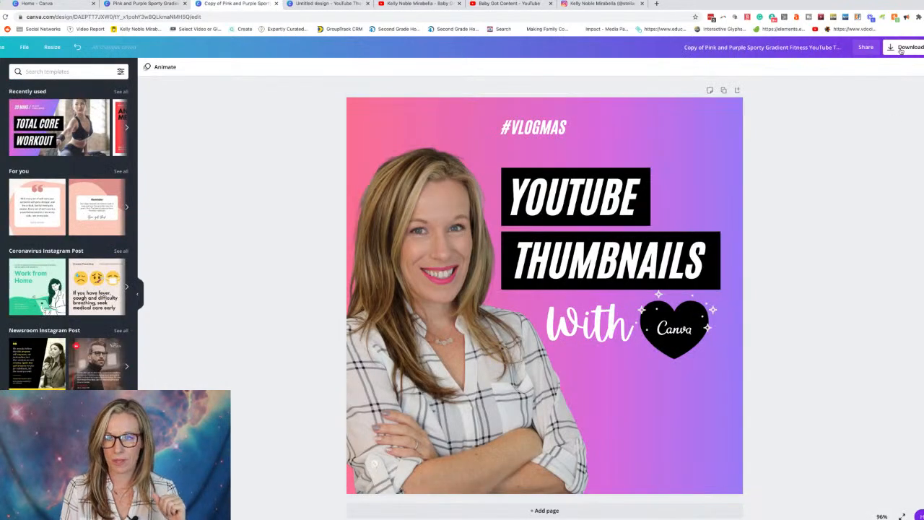
pyautogui.click(906, 51)
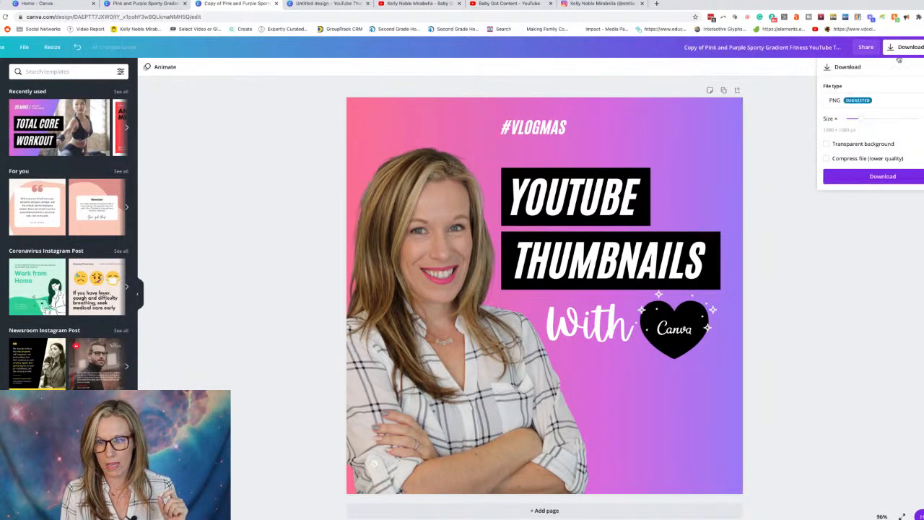
pyautogui.click(883, 177)
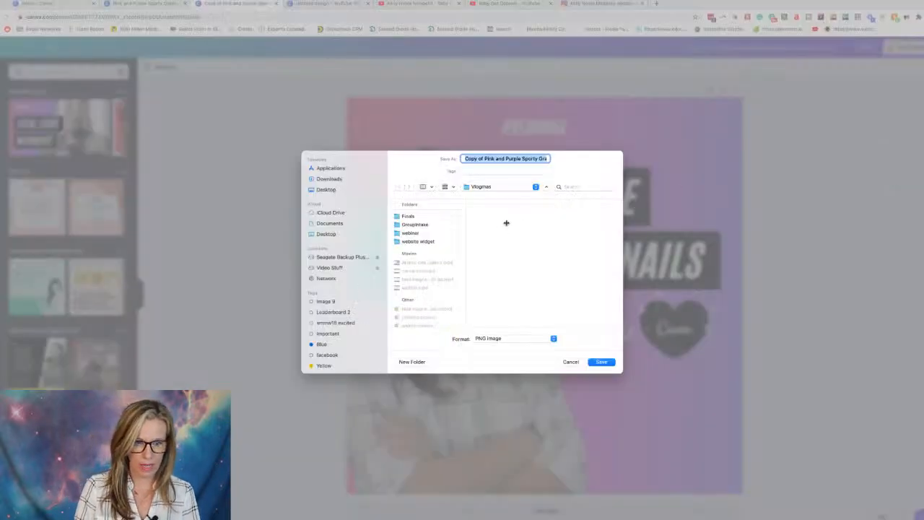
# - Choose the Vlogmas folder inside BGB on the Seagate Backup drive as the save location
pyautogui.click(353, 257)
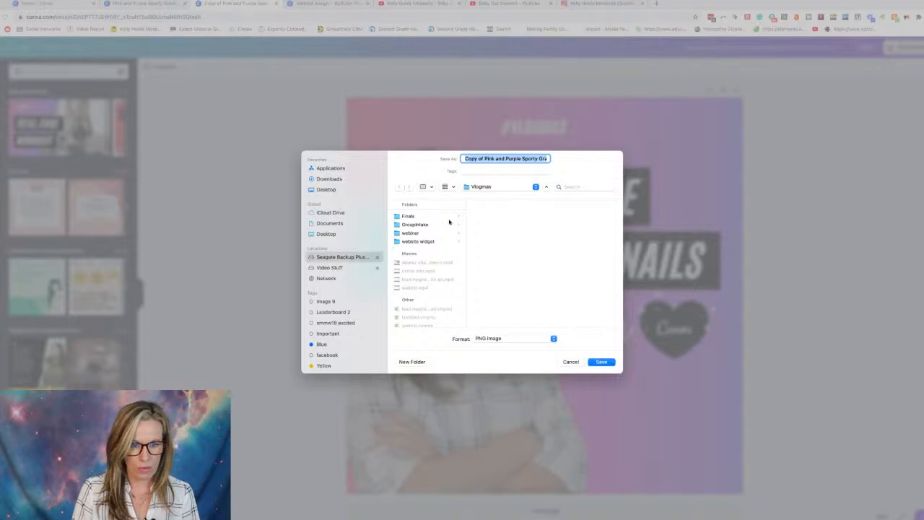
pyautogui.click(408, 267)
pyautogui.scroll(-5, 511, 282)
pyautogui.scroll(-3, 511, 282)
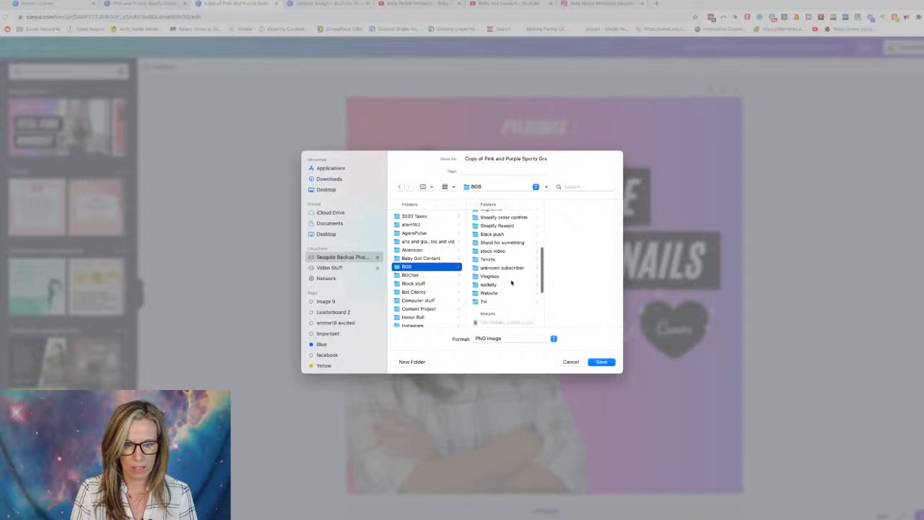
pyautogui.click(490, 257)
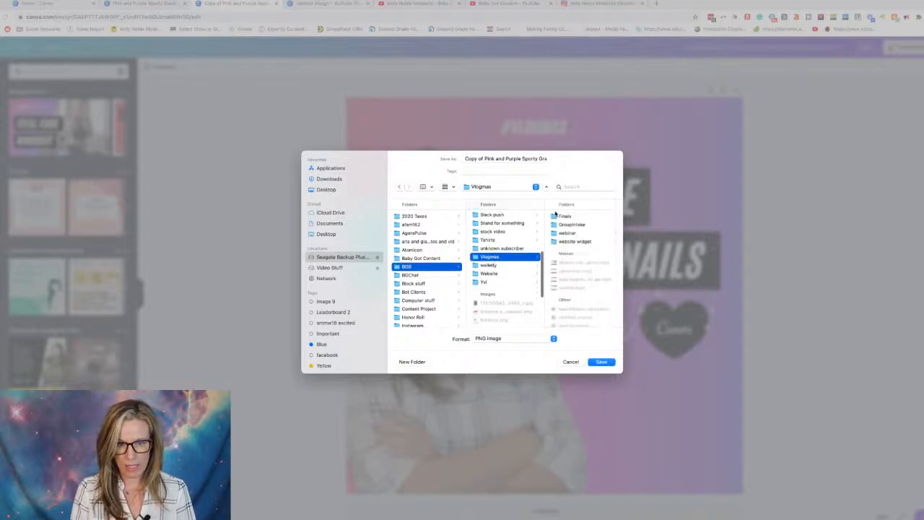
# - Save the PNG under the file name ig thumb, and dismiss the download message
pyautogui.tripleClick(496, 159)
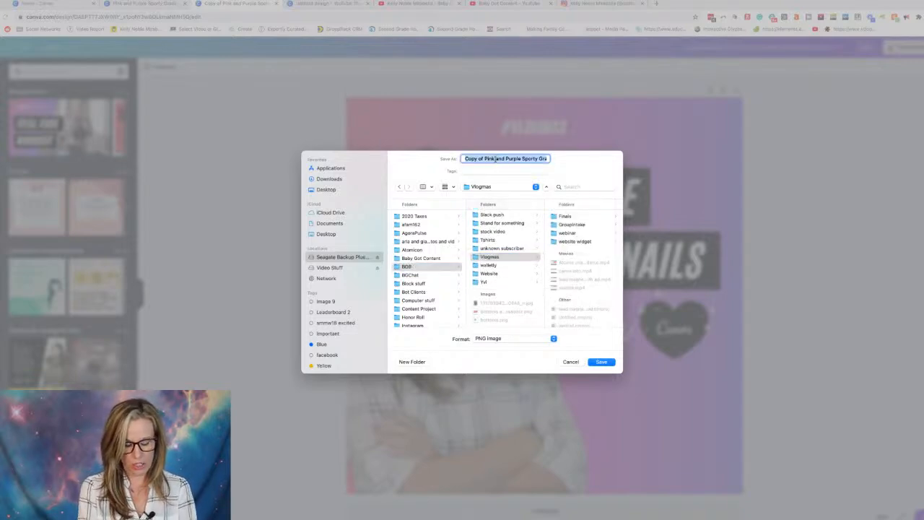
pyautogui.press('BackSpace')
pyautogui.write('ig thumb')
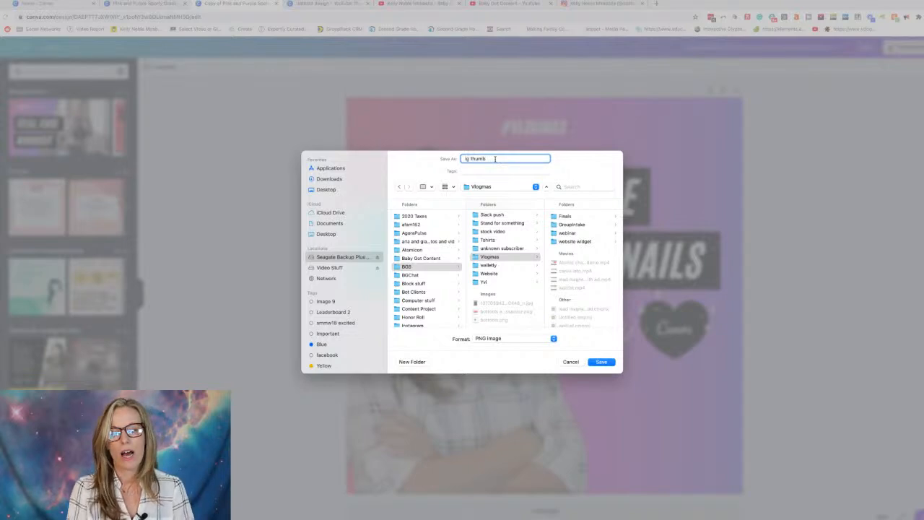
pyautogui.press('Return')
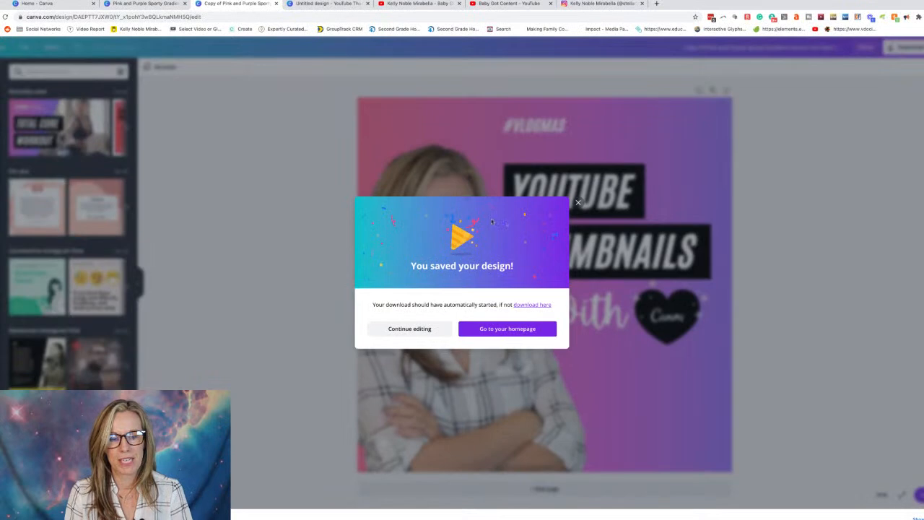
pyautogui.click(578, 204)
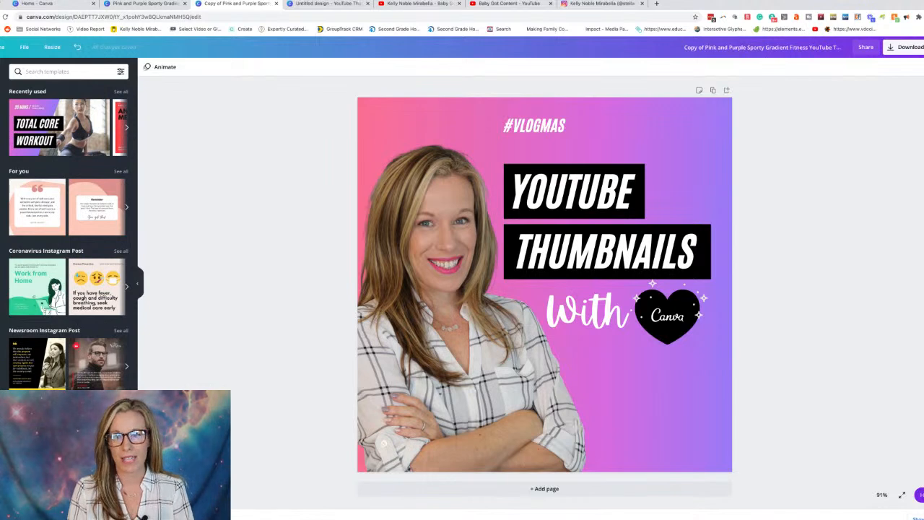
# - Open agorapulse.com in a new browser tab and log in with the Facebook account
pyautogui.click(657, 3)
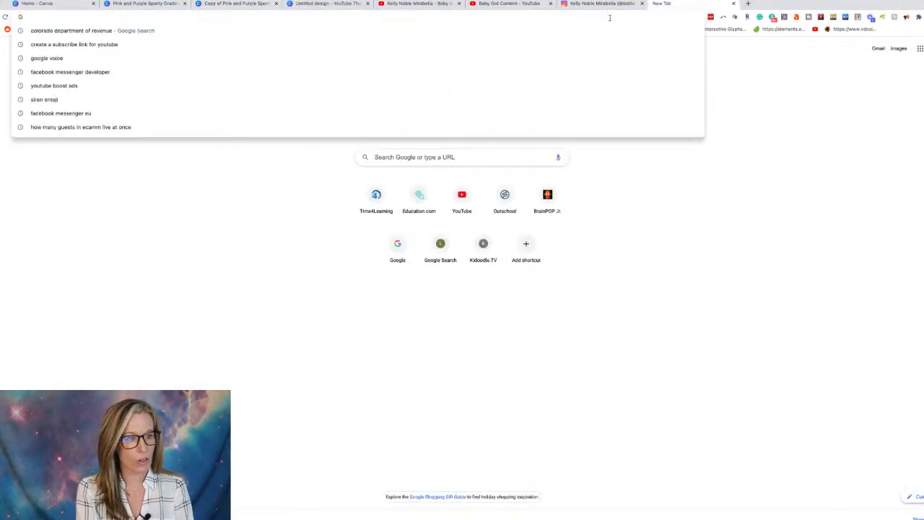
pyautogui.write('agorapulse.com')
pyautogui.press('Return')
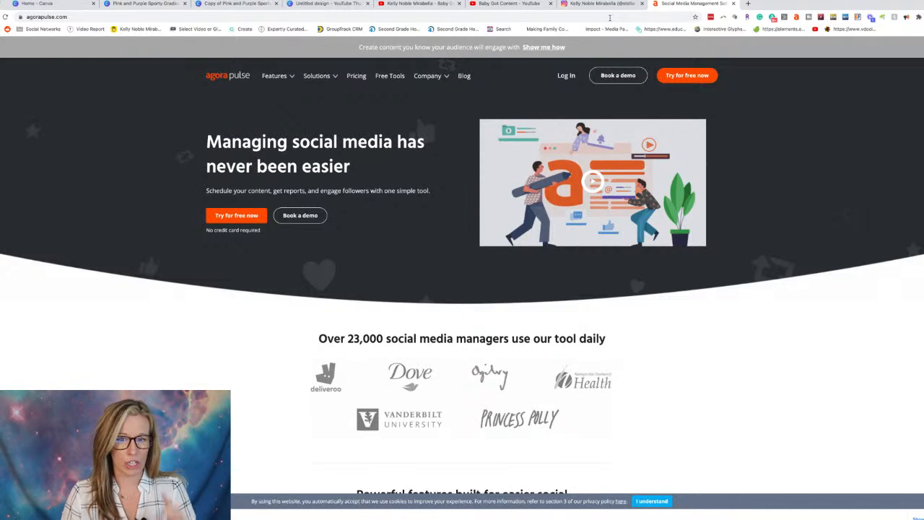
pyautogui.click(567, 77)
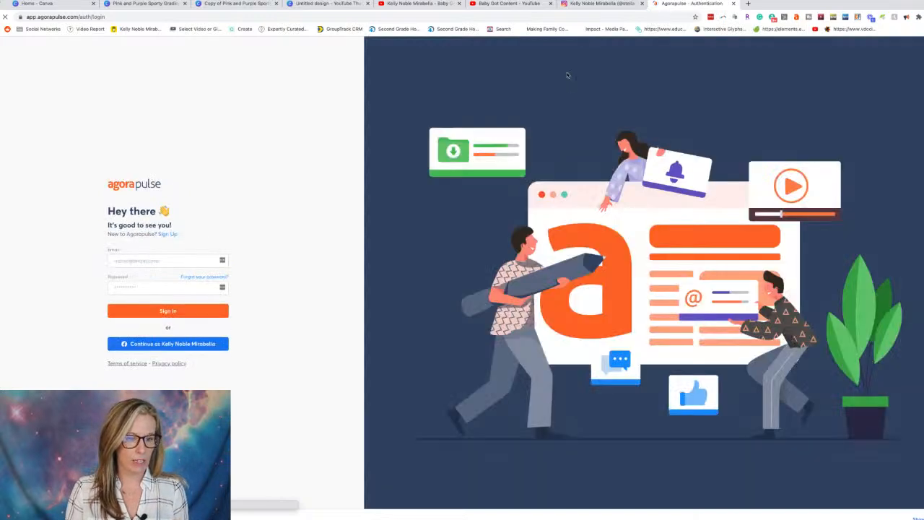
pyautogui.click(185, 342)
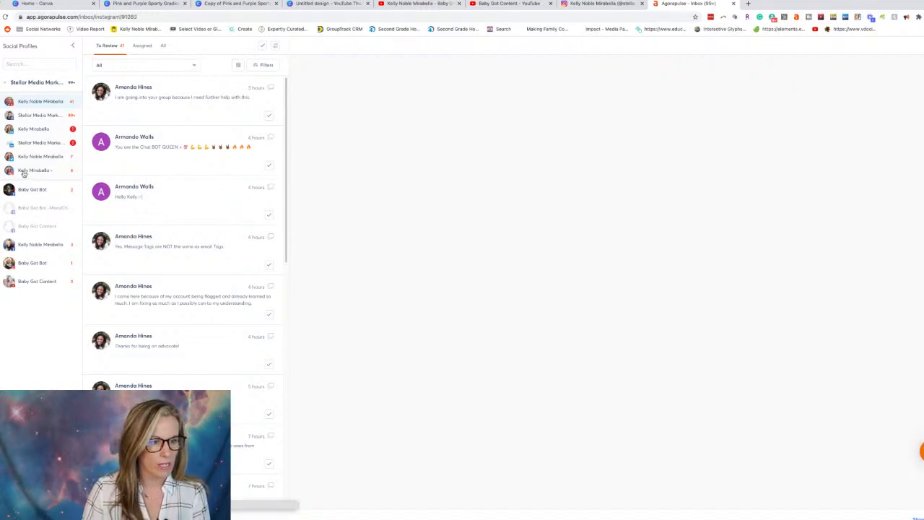
# - Start a new Agorapulse post for the creator's Instagram profile and attach the square thumbnail image
pyautogui.click(29, 171)
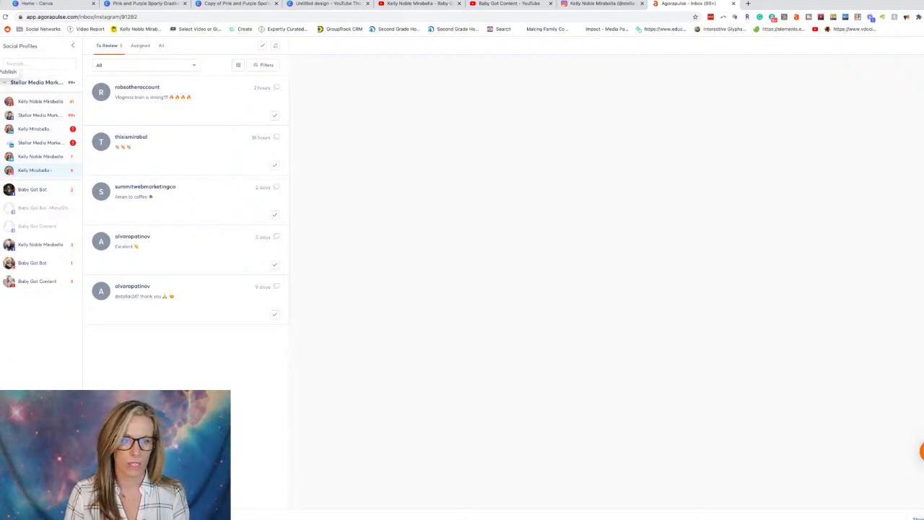
pyautogui.click(3, 77)
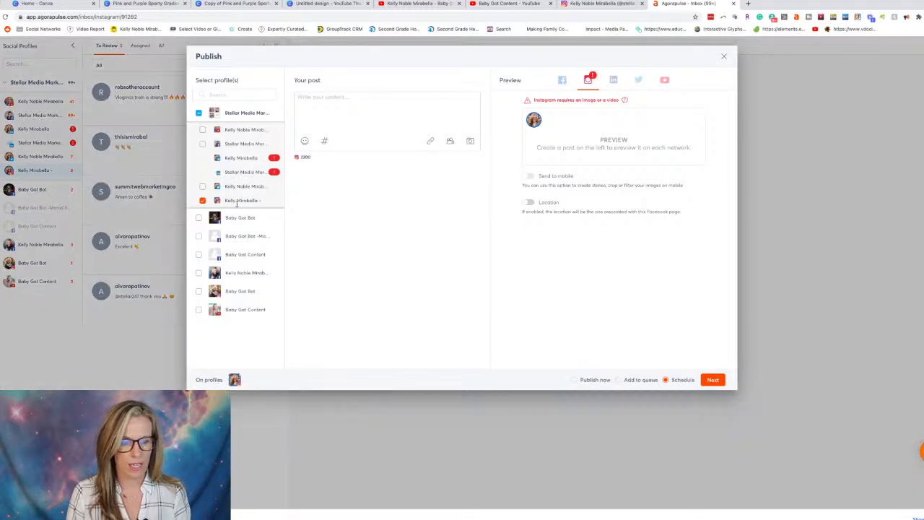
pyautogui.click(470, 141)
pyautogui.moveTo(266, 356); pyautogui.dragTo(397, 204)
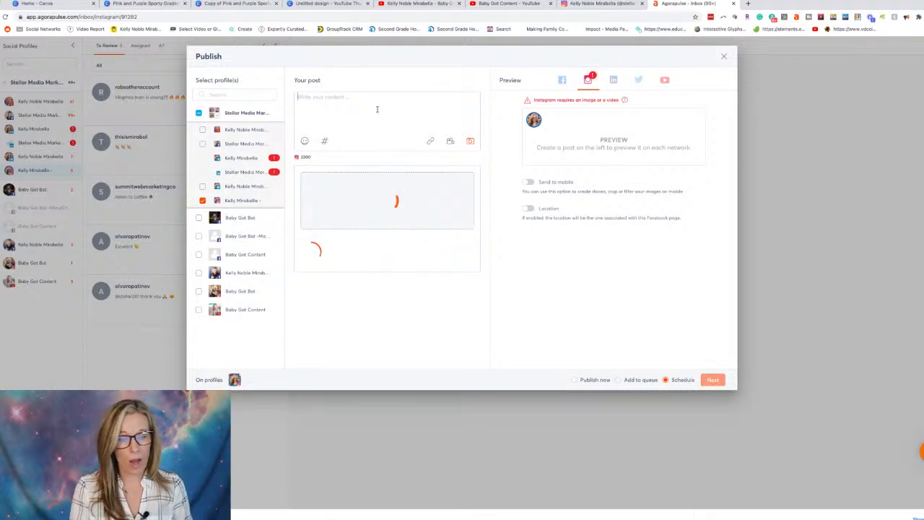
# - Switch to Notes and copy the video description's first two paragraphs, from Learn how to create through when you use Canva
pyautogui.click(377, 109)
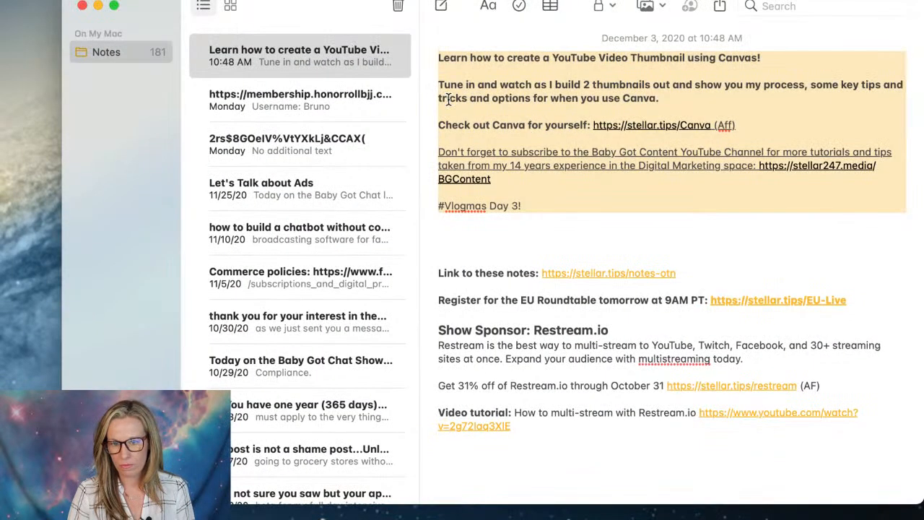
pyautogui.click(455, 98)
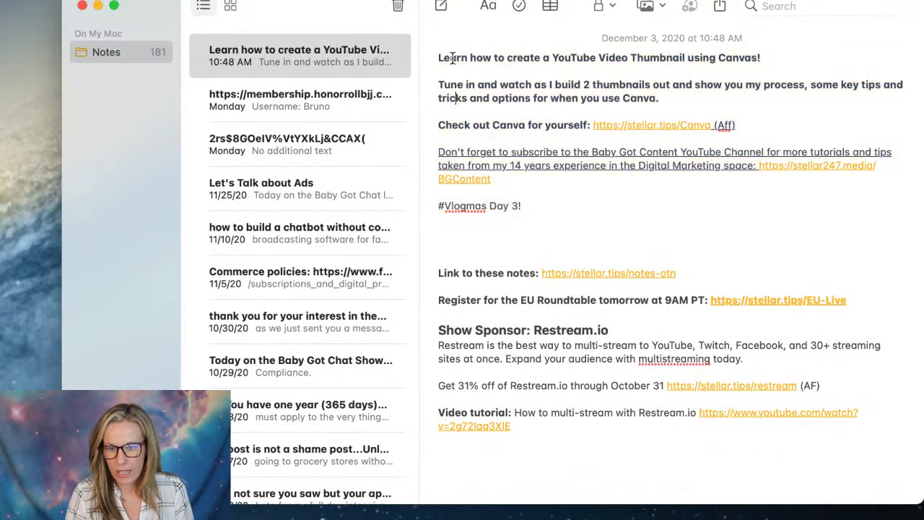
pyautogui.moveTo(438, 58); pyautogui.dragTo(816, 100)
pyautogui.press('super+c')
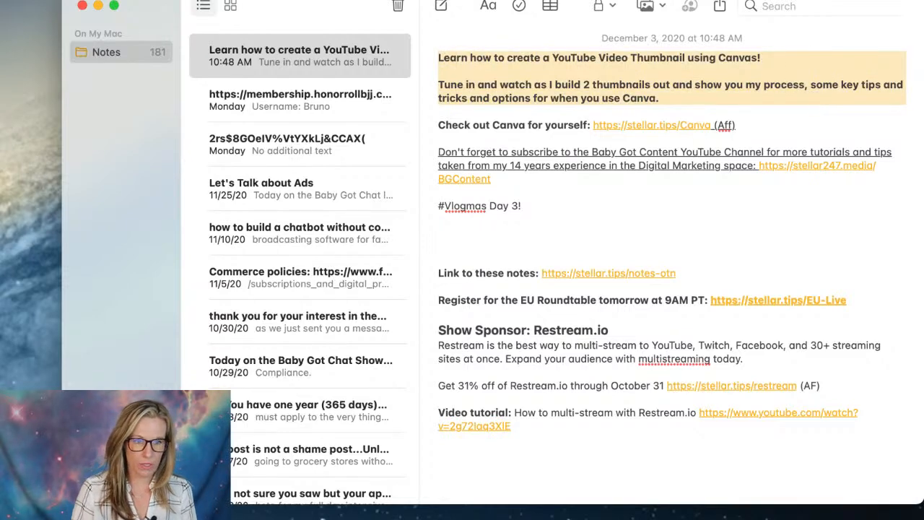
# - Paste the copied description into the Agorapulse post's caption and accept the suggested comma before "and"
pyautogui.click(371, 103)
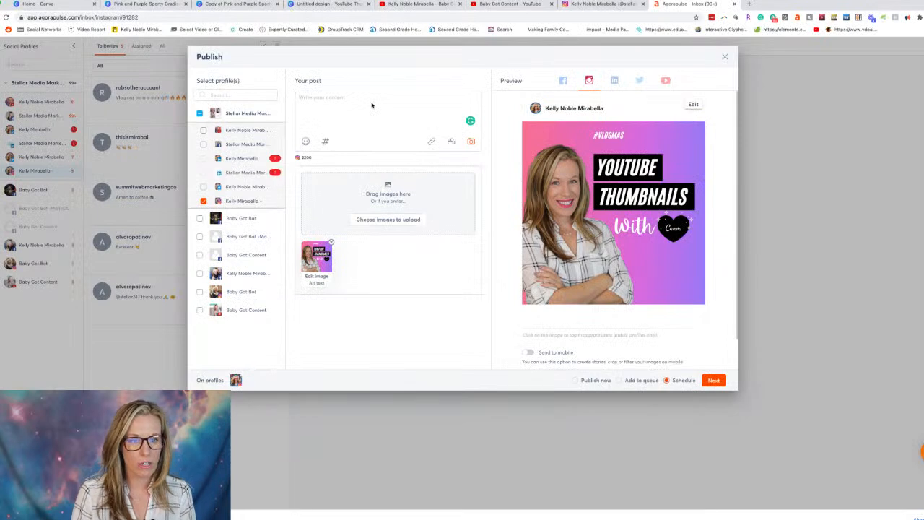
pyautogui.press('super+v')
pyautogui.click(387, 118)
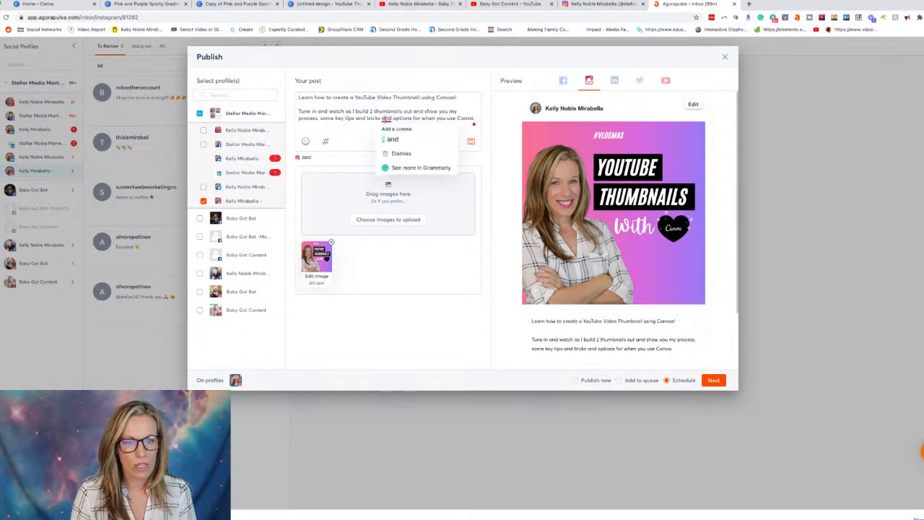
pyautogui.click(390, 134)
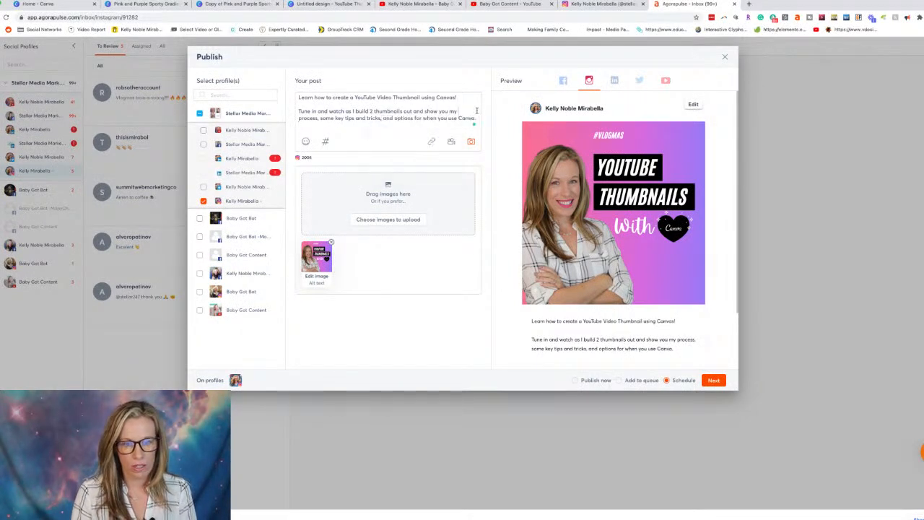
# - Add a caption line below the description reading "On the Baby Got Content Channel. Link in Bio."
pyautogui.press('Return')
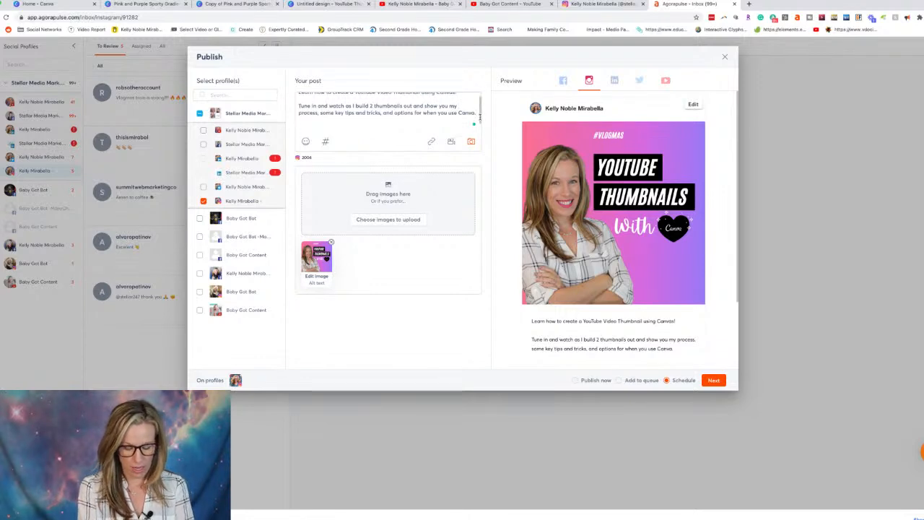
pyautogui.write('@')
pyautogui.write('n t')
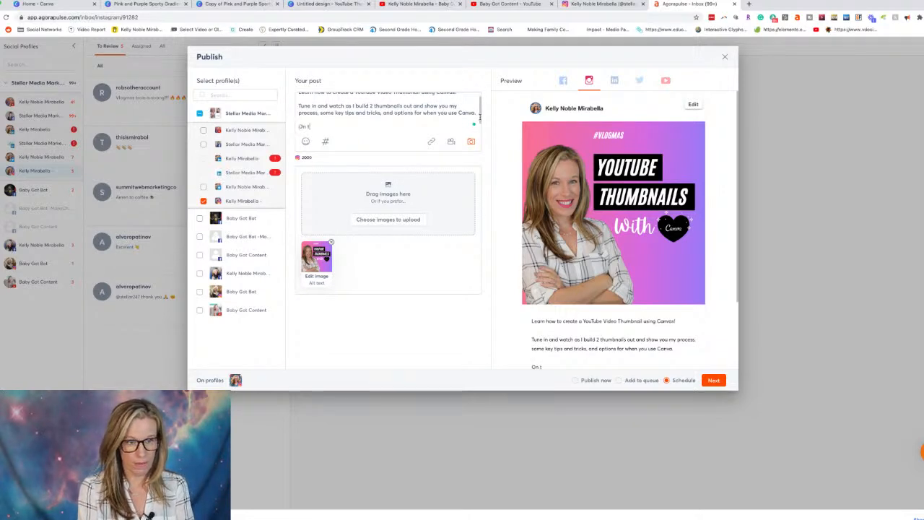
pyautogui.write('he Baby Got conte')
pyautogui.press('BackSpace')
pyautogui.press('BackSpace')
pyautogui.press('BackSpace')
pyautogui.press('BackSpace')
pyautogui.press('BackSpace')
pyautogui.write('Content Channel')
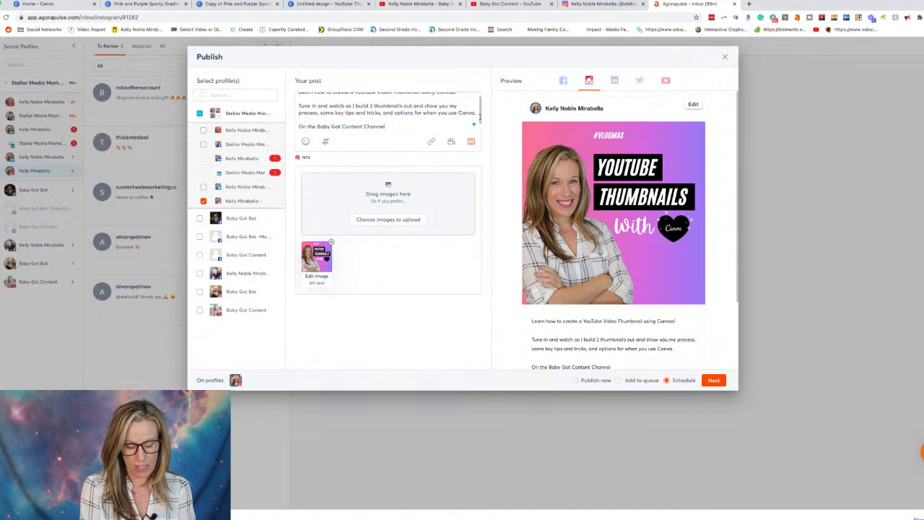
pyautogui.write('. Link in Bio')
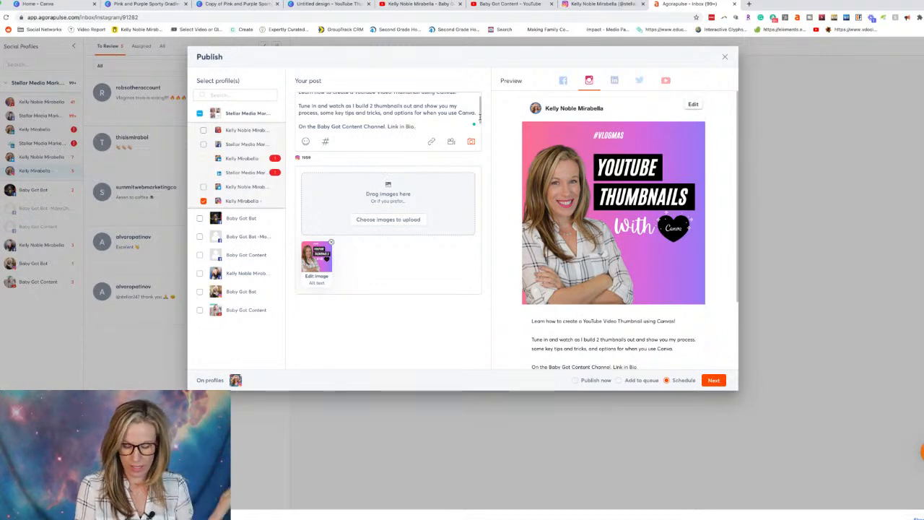
# - Add spacer lines containing a single period each beneath the caption text
pyautogui.write('.')
pyautogui.press('Return')
pyautogui.write('.')
pyautogui.press('Return')
pyautogui.write('.')
pyautogui.press('Return')
pyautogui.write('.')
pyautogui.press('Return')
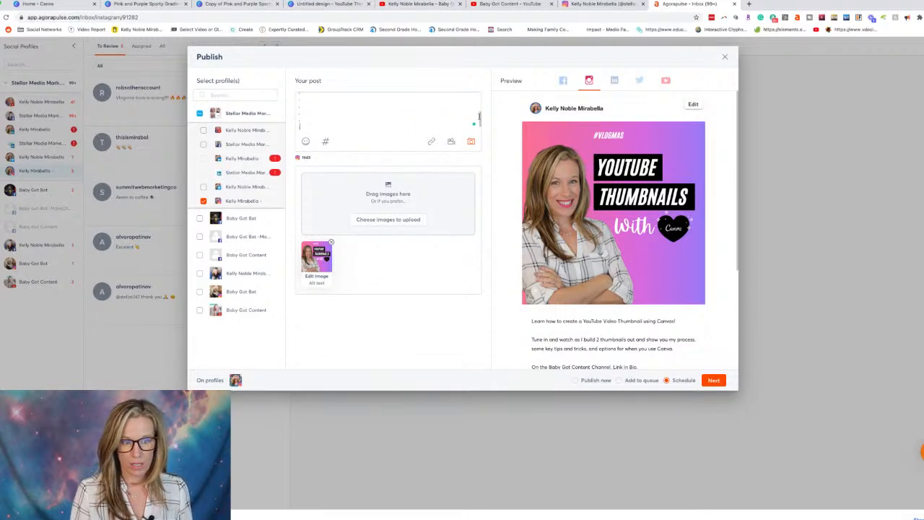
pyautogui.click(325, 142)
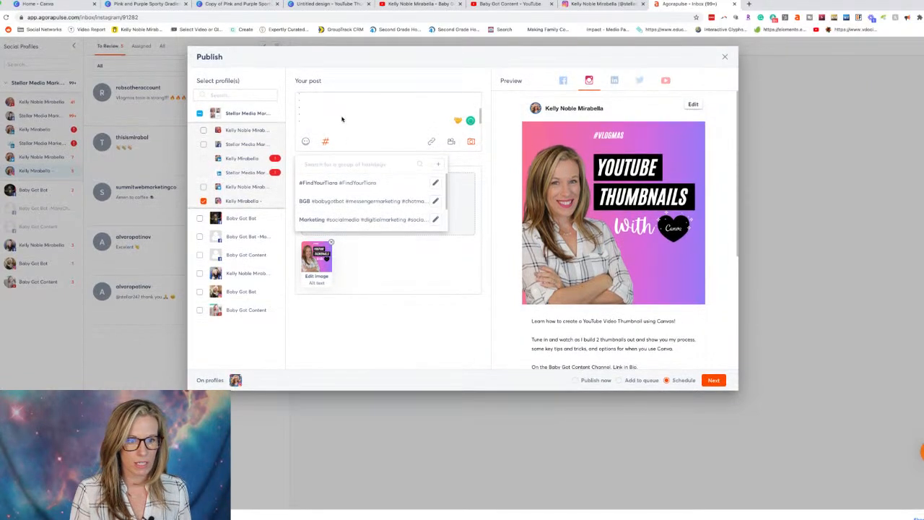
pyautogui.click(304, 200)
pyautogui.tripleClick(325, 117)
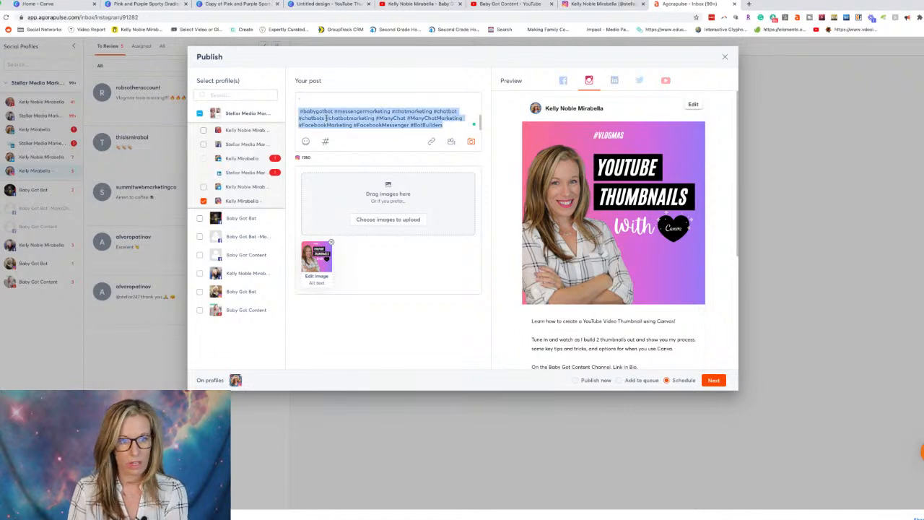
pyautogui.press('BackSpace')
# - Insert the saved Marketing hashtag group below the spacer lines and append #contentmarketing #Canva #YouTubeCreator
pyautogui.click(325, 141)
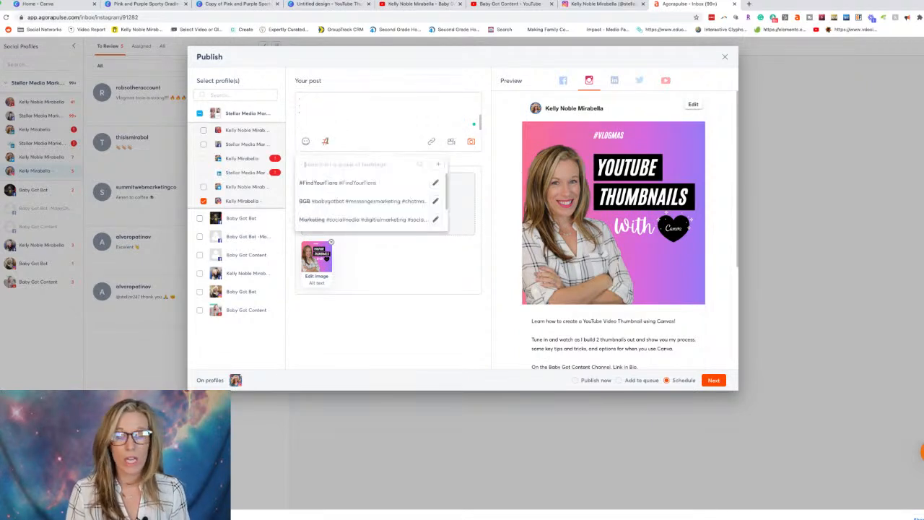
pyautogui.click(341, 219)
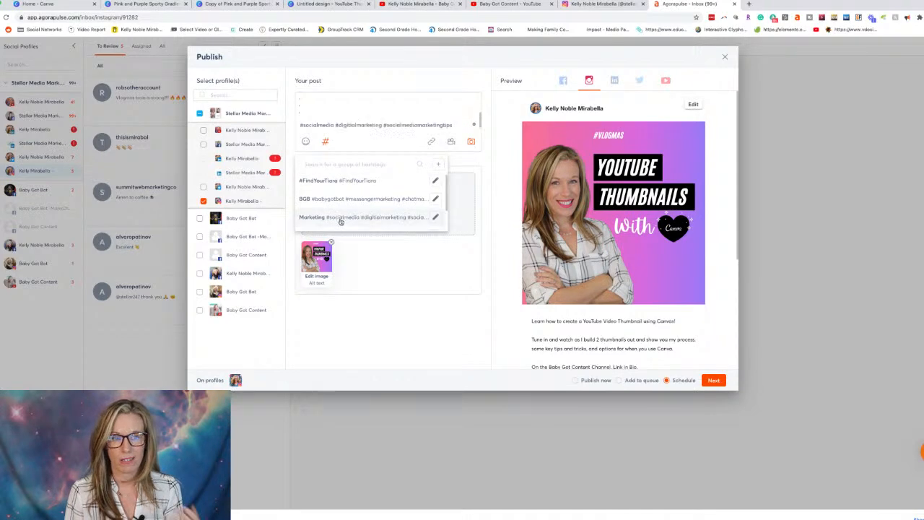
pyautogui.click(379, 123)
pyautogui.scroll(-1, 379, 123)
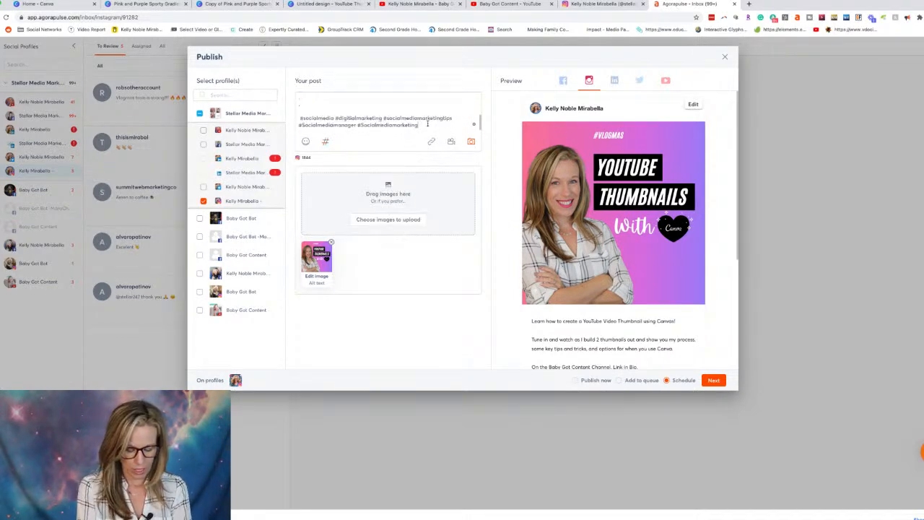
pyautogui.write('contentmarketing')
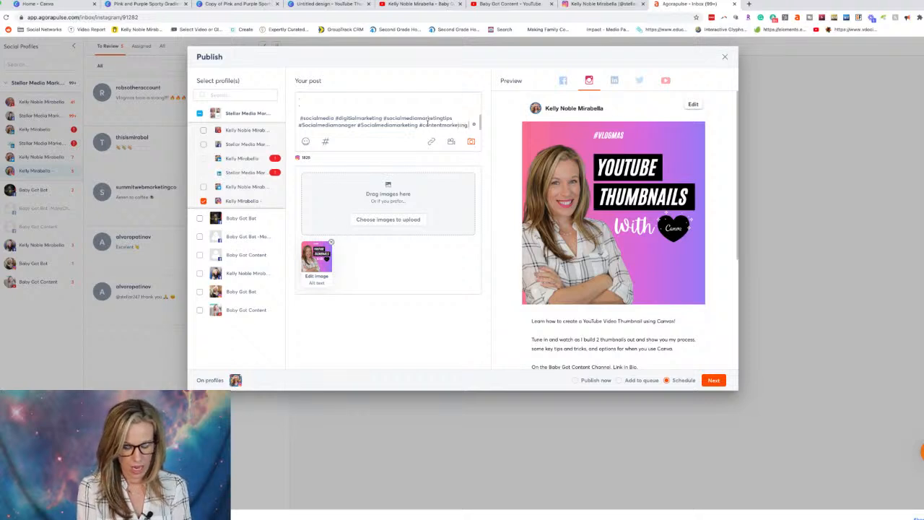
pyautogui.write(' #Canva')
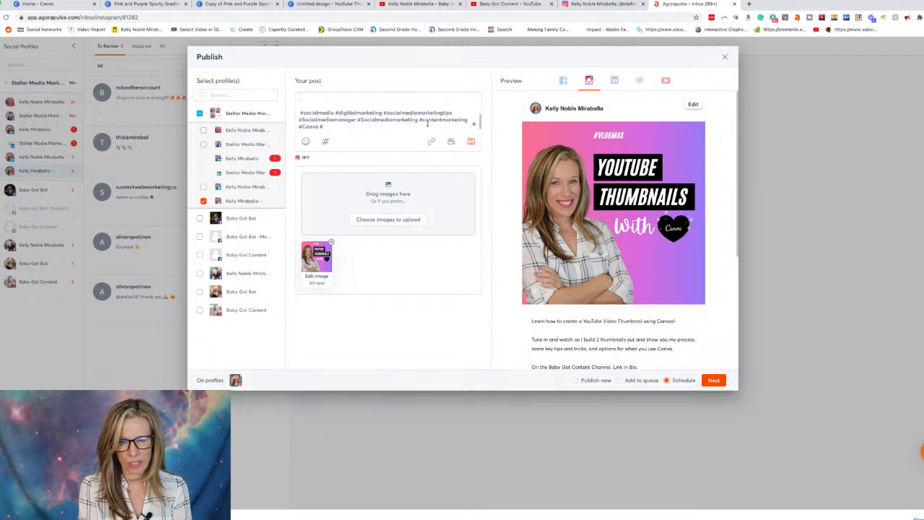
pyautogui.write(' #You')
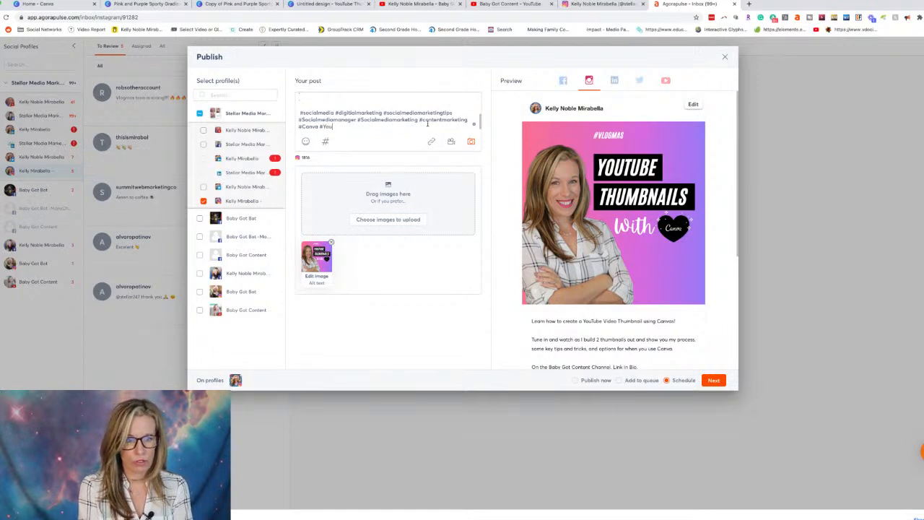
pyautogui.write('TubeCreator')
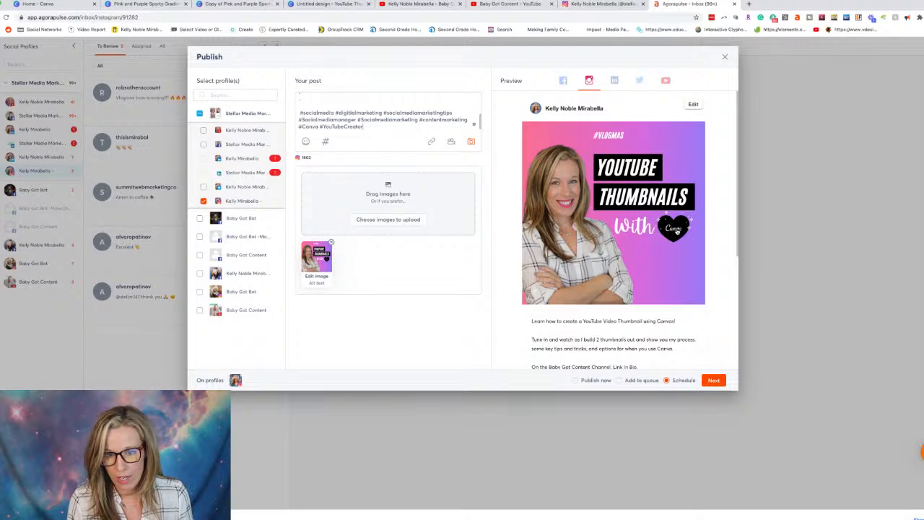
pyautogui.click(679, 232)
pyautogui.write('canva')
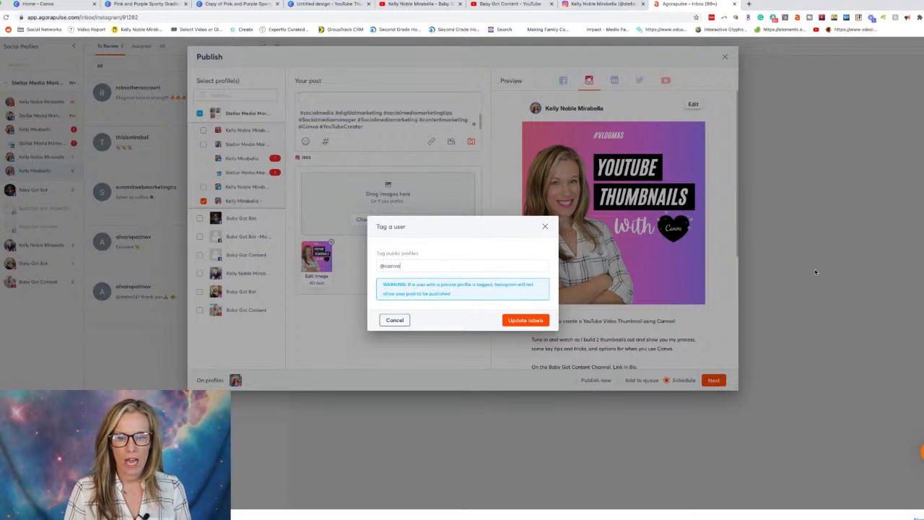
pyautogui.click(527, 322)
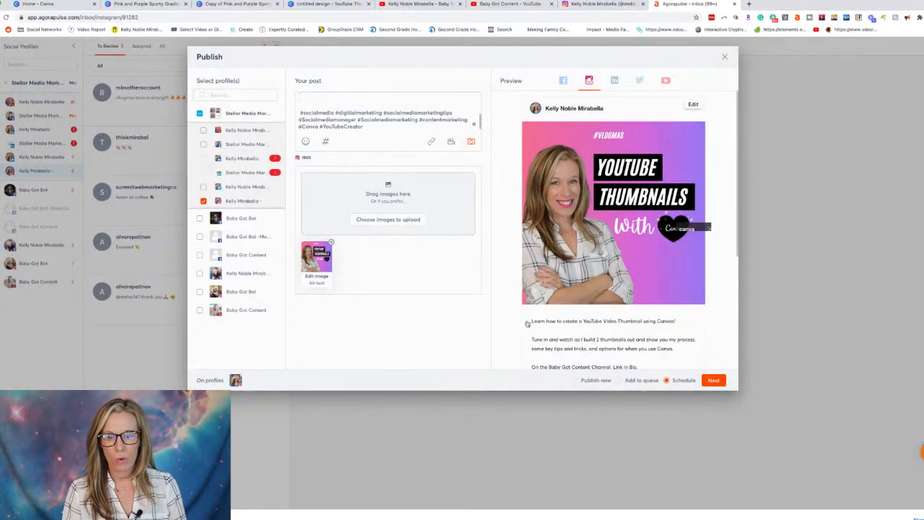
# - Set the post to Publish now and publish it once
pyautogui.click(575, 380)
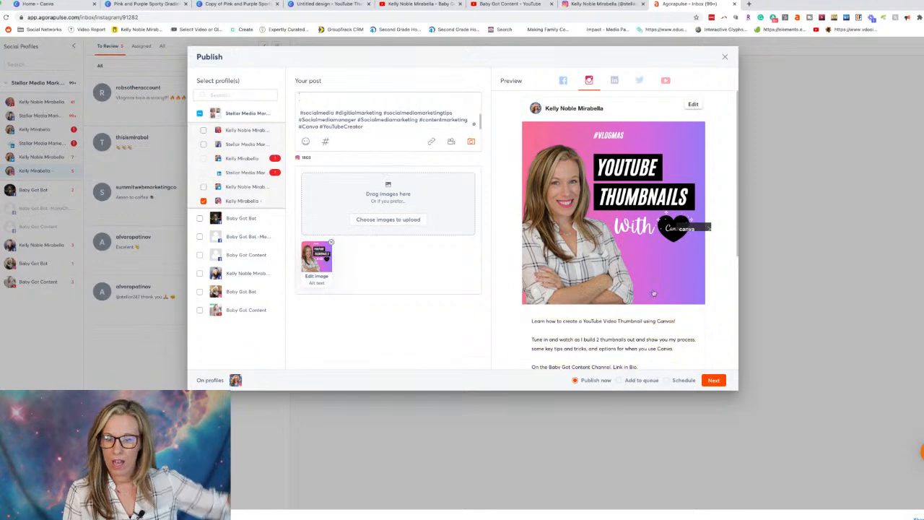
pyautogui.click(714, 380)
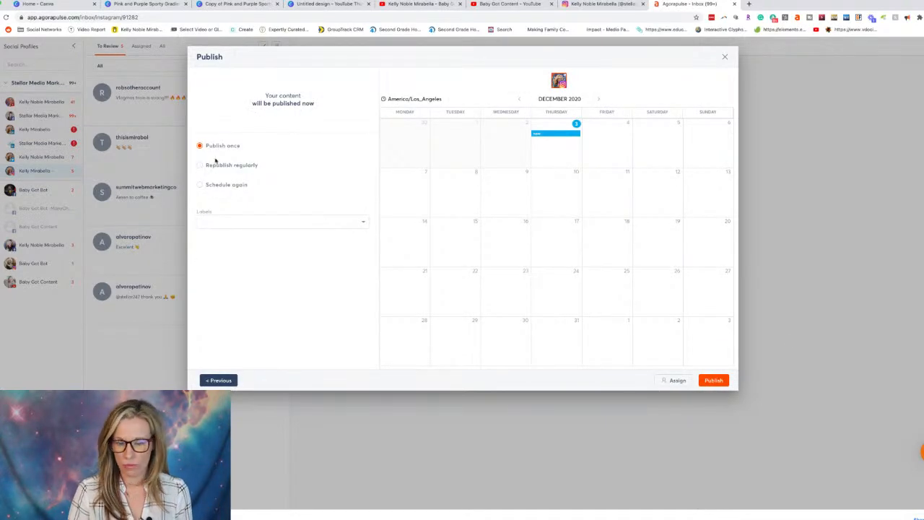
pyautogui.click(712, 381)
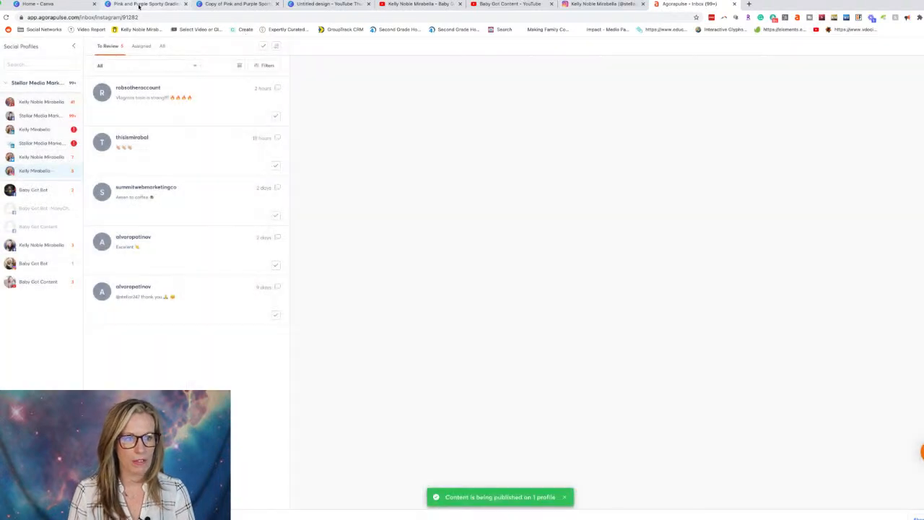
# - Check the refreshed Instagram profile for the published post, and return to the YouTube thumbnail design in Canva
pyautogui.click(602, 3)
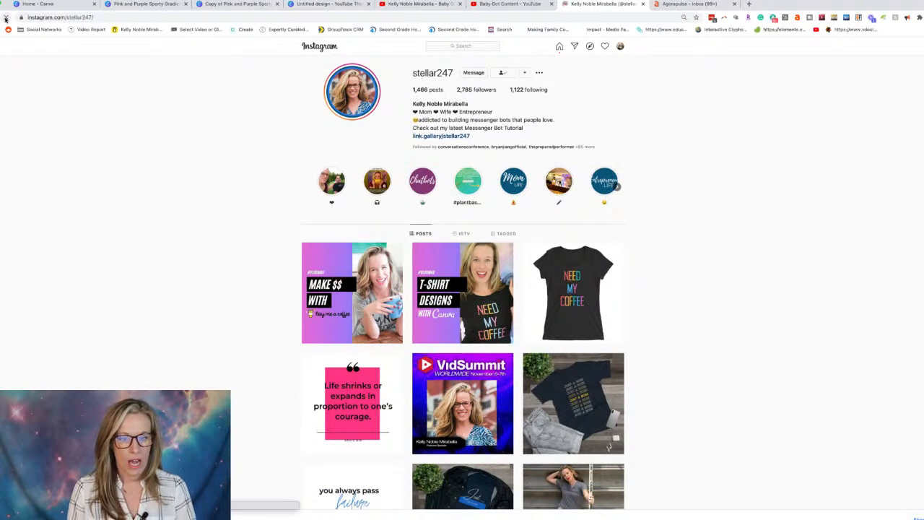
pyautogui.click(5, 19)
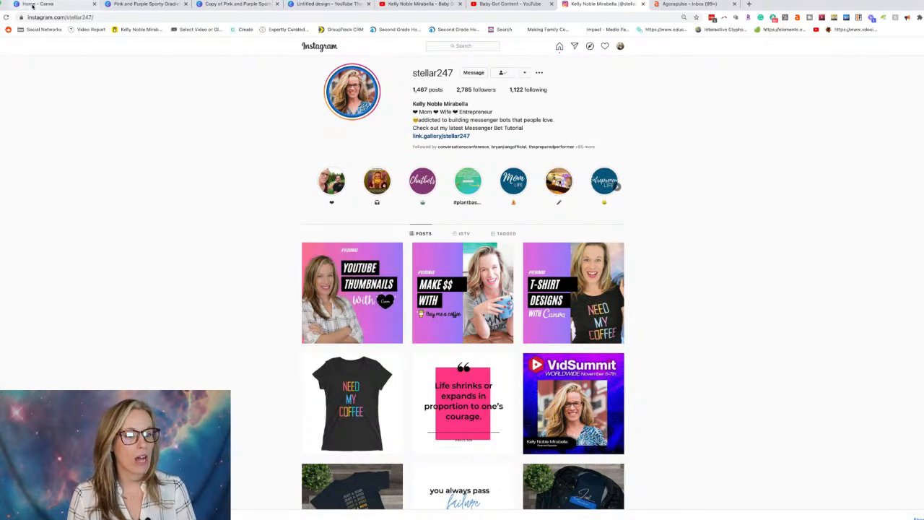
pyautogui.click(159, 4)
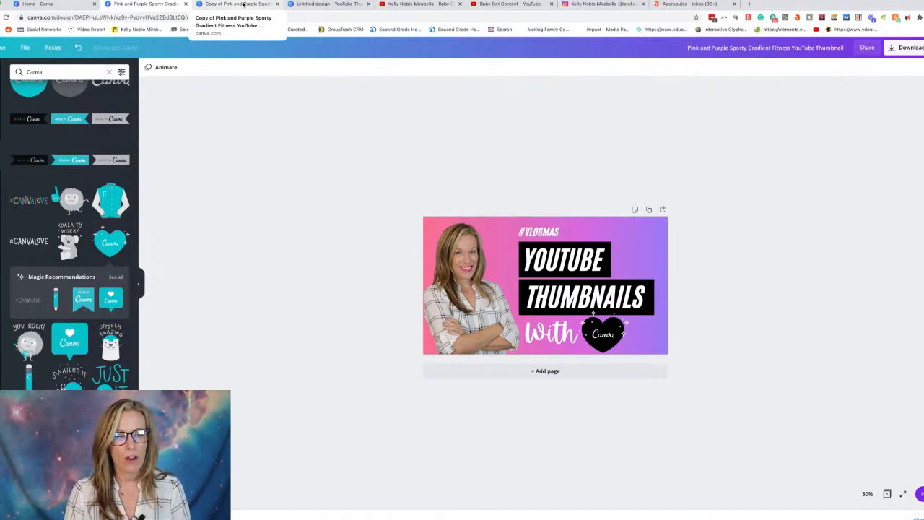
# - Browse all existing Canva designs and open the Conversation Starters design with the Facebook Group Intake Bot Template artwork
pyautogui.click(37, 5)
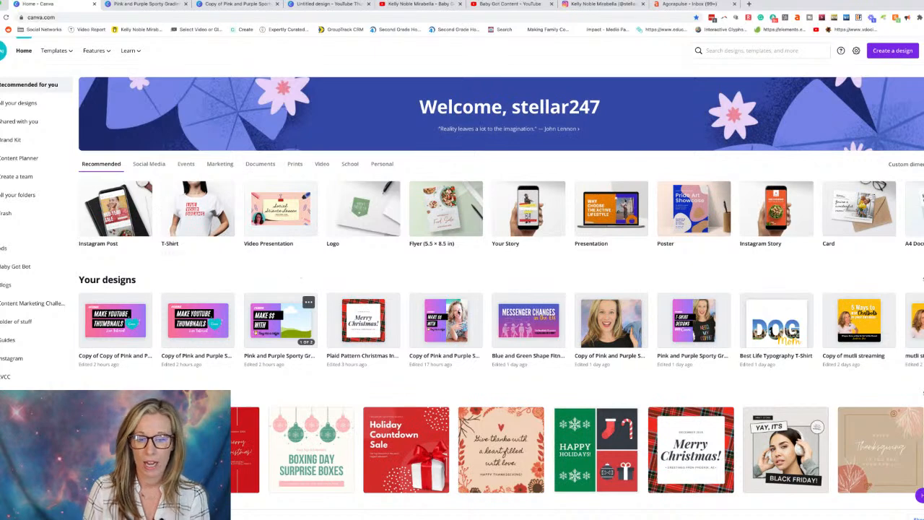
pyautogui.hscroll(6, 465, 318)
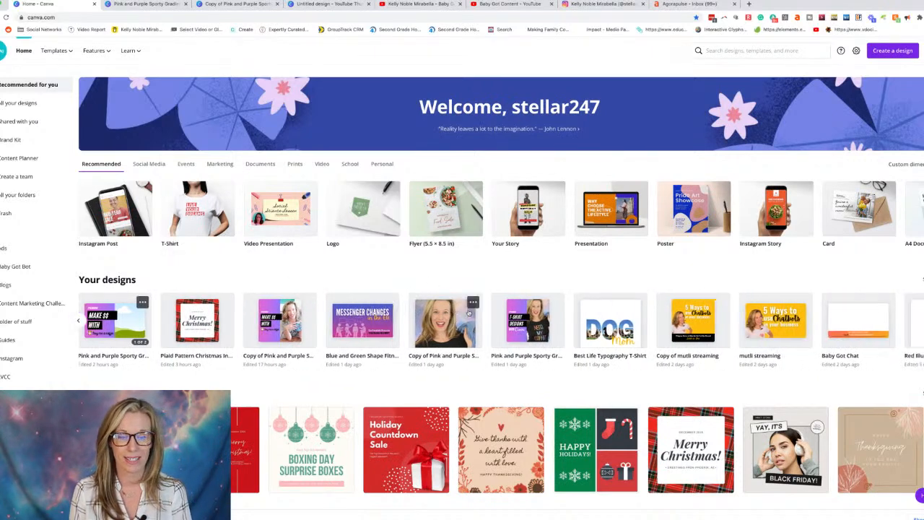
pyautogui.hscroll(2, 465, 313)
pyautogui.hscroll(3, 465, 312)
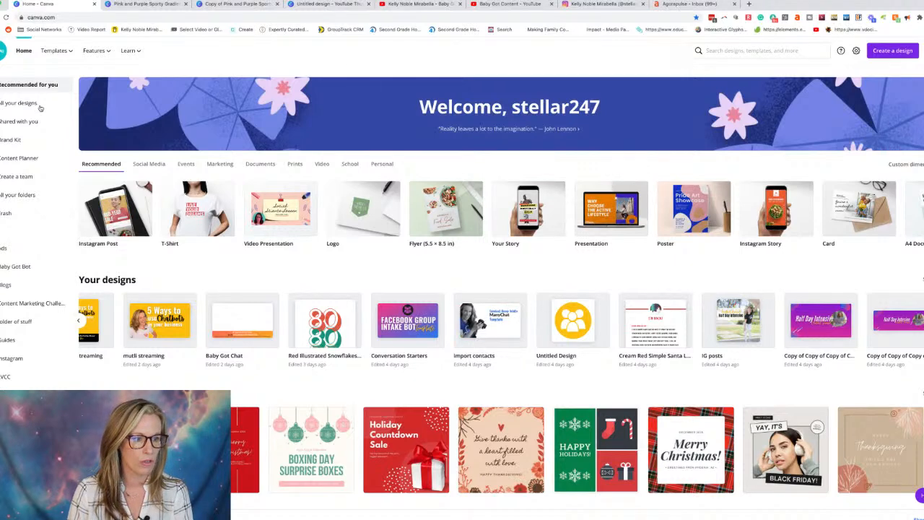
pyautogui.click(17, 105)
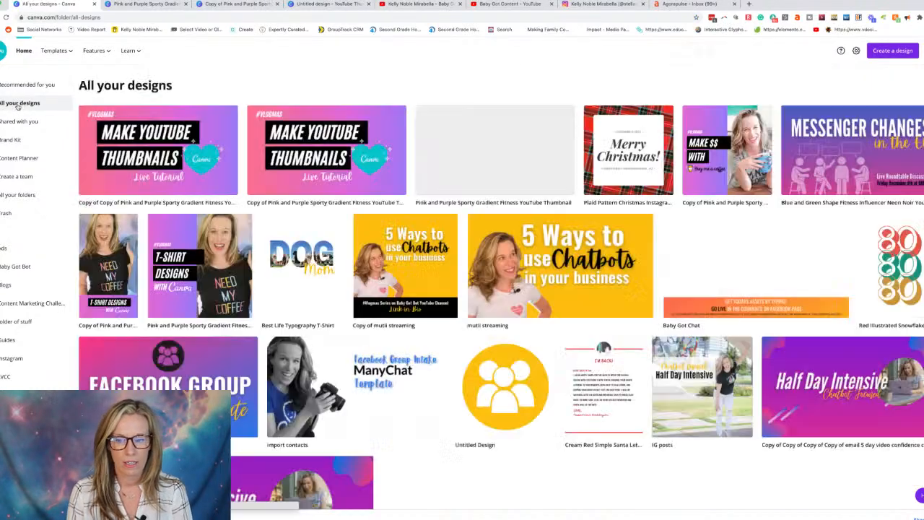
pyautogui.scroll(-3, 528, 345)
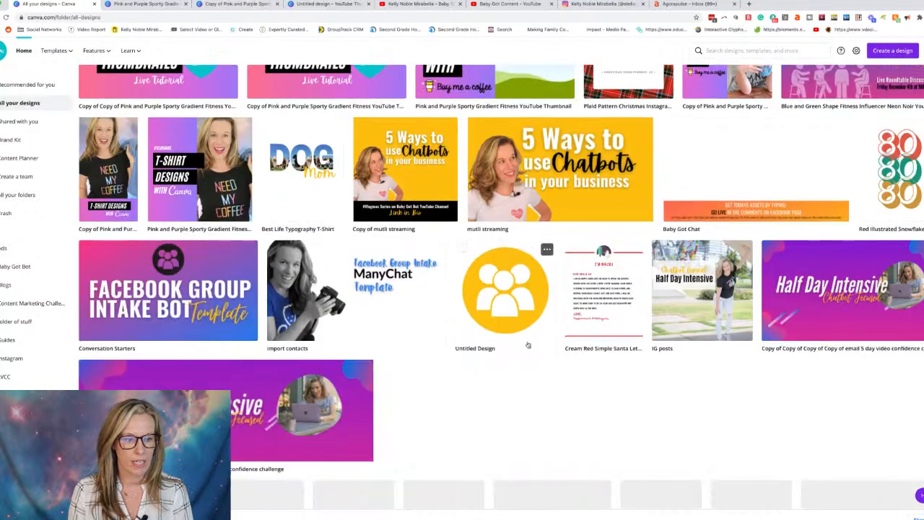
pyautogui.scroll(-1, 528, 345)
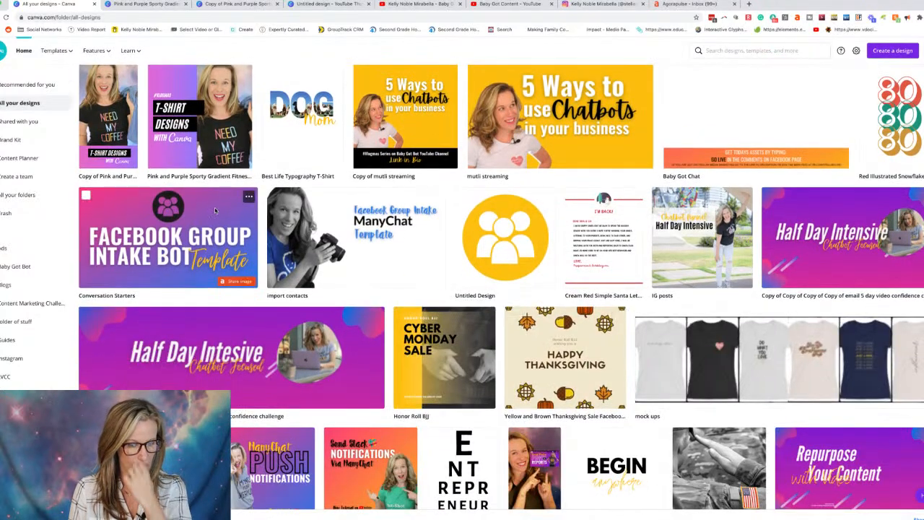
pyautogui.click(214, 210)
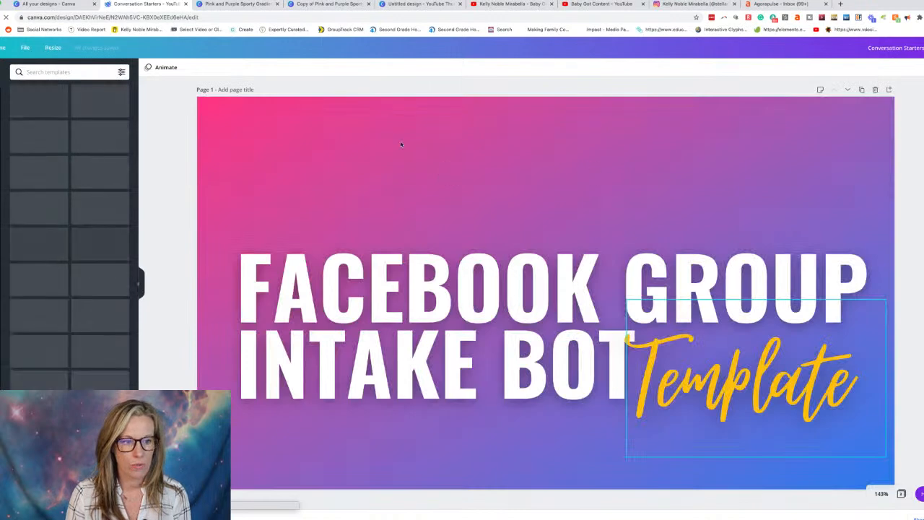
# - Shift the pink-to-blue gradient background diagonally inward from the page's corner, and search the elements for gradient
pyautogui.click(248, 120)
pyautogui.moveTo(288, 171); pyautogui.dragTo(264, 169)
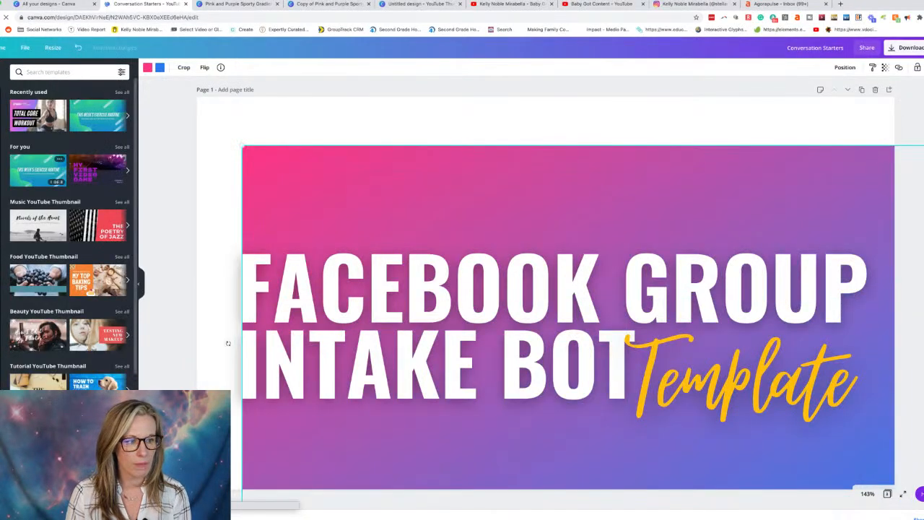
pyautogui.click(48, 72)
pyautogui.write('gradient')
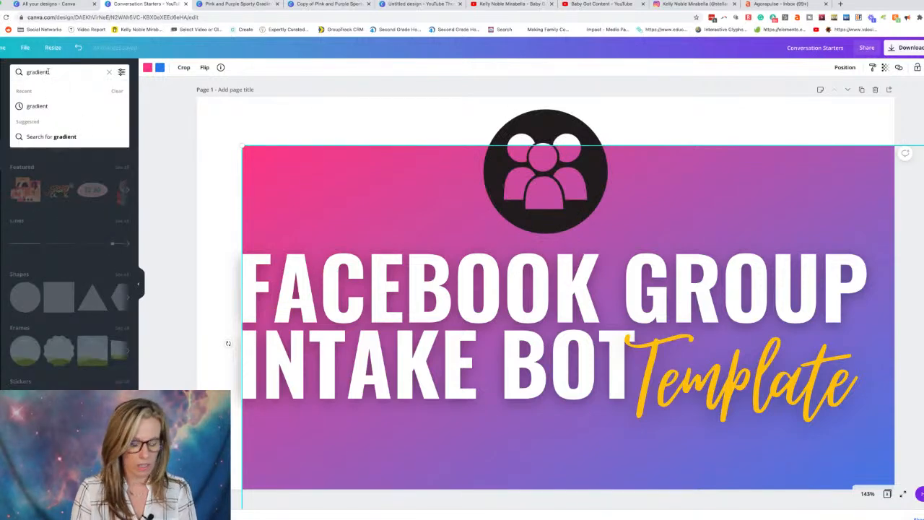
pyautogui.press('Return')
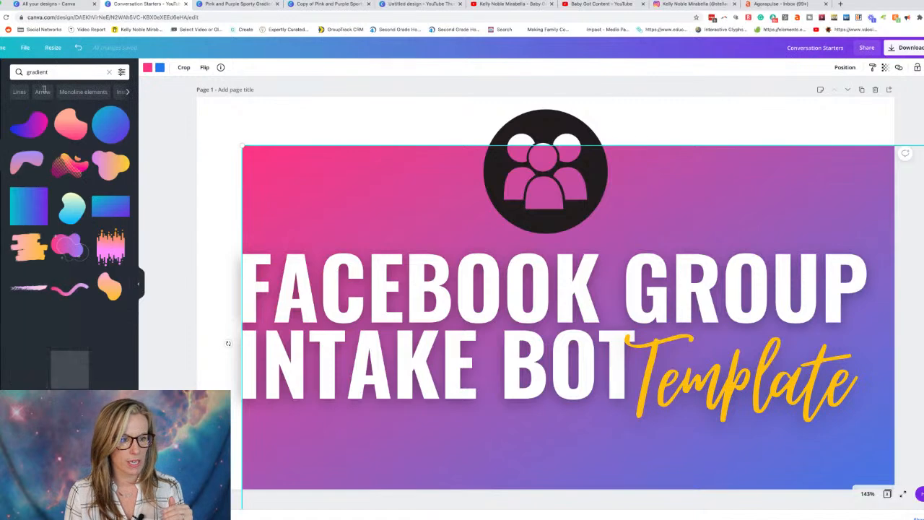
# - Try a teal-to-purple gradient square on the page, remove it, and move the pink-to-blue gradient back to cover the whole page
pyautogui.click(36, 210)
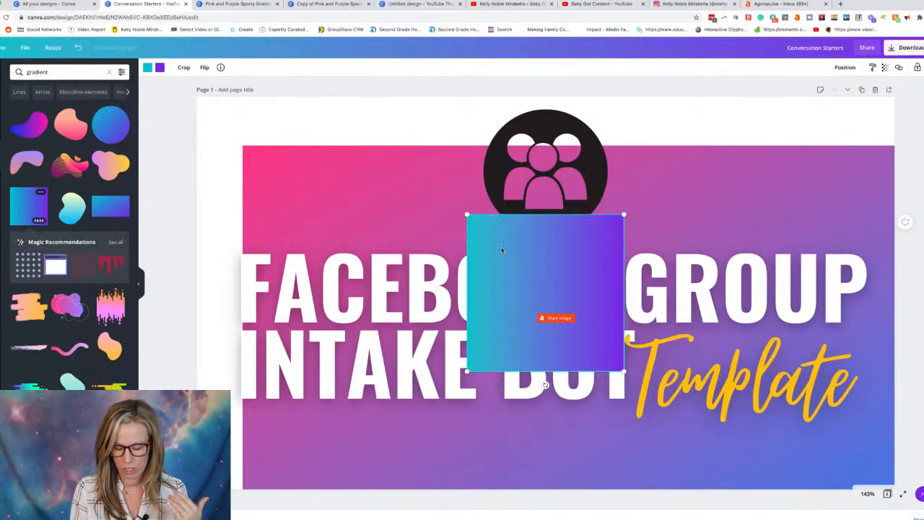
pyautogui.press('Delete')
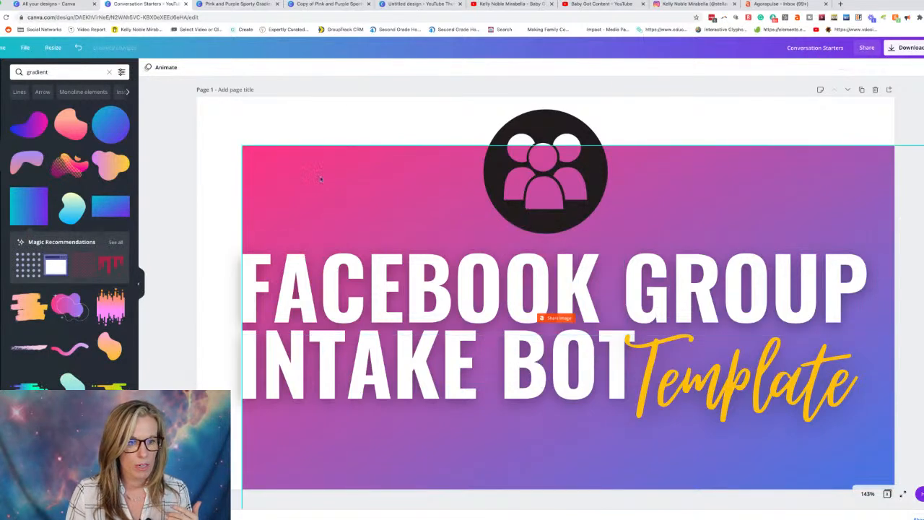
pyautogui.moveTo(291, 148); pyautogui.dragTo(272, 130)
pyautogui.moveTo(412, 154); pyautogui.dragTo(415, 154)
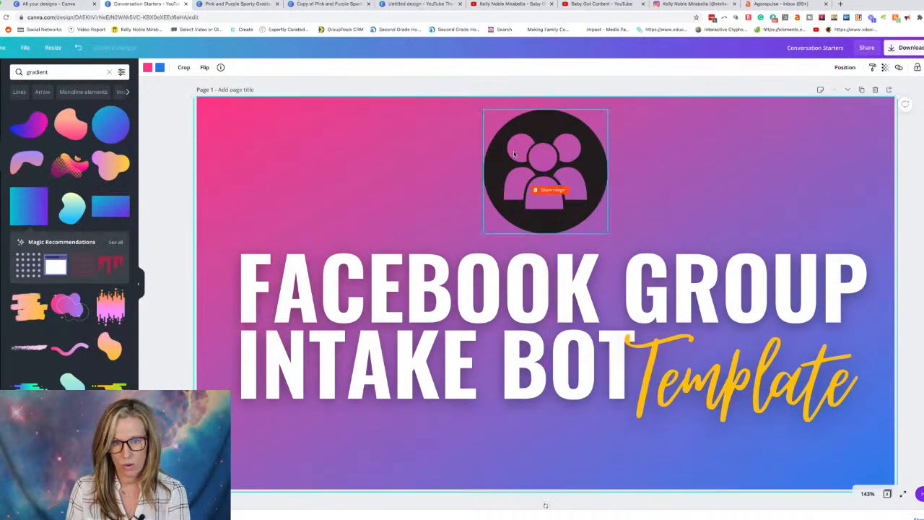
# - Delete the black round people icon above the heading and show the uploaded images
pyautogui.click(514, 154)
pyautogui.press('Delete')
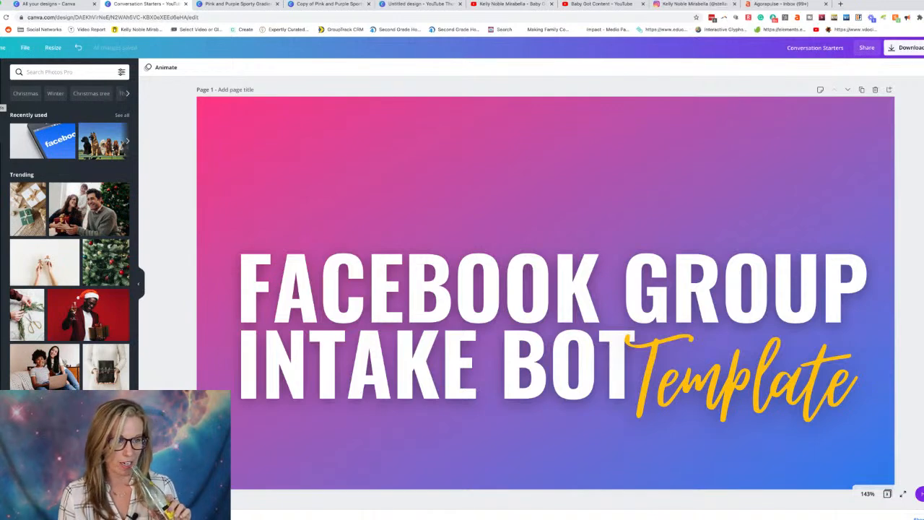
pyautogui.click(1, 108)
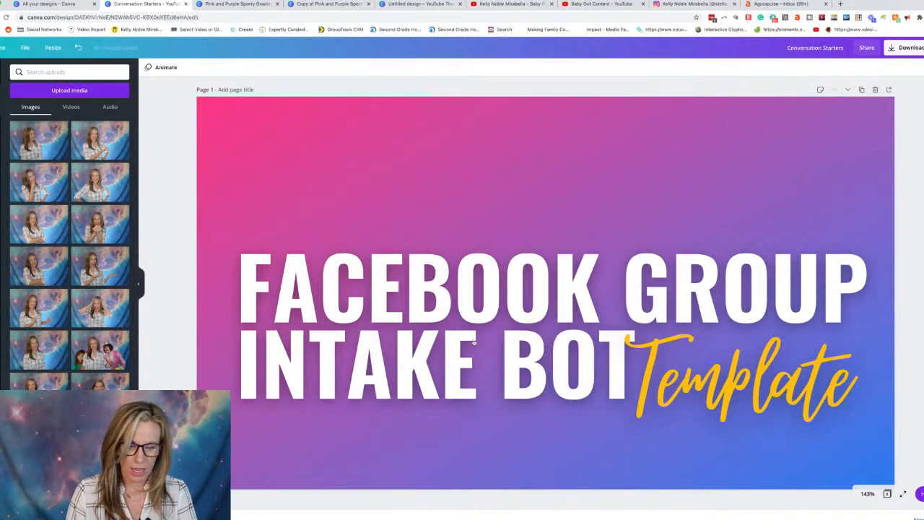
# - Replace the FACEBOOK GROUP text with OTN and delete the INTAKE BOT line
pyautogui.doubleClick(470, 295)
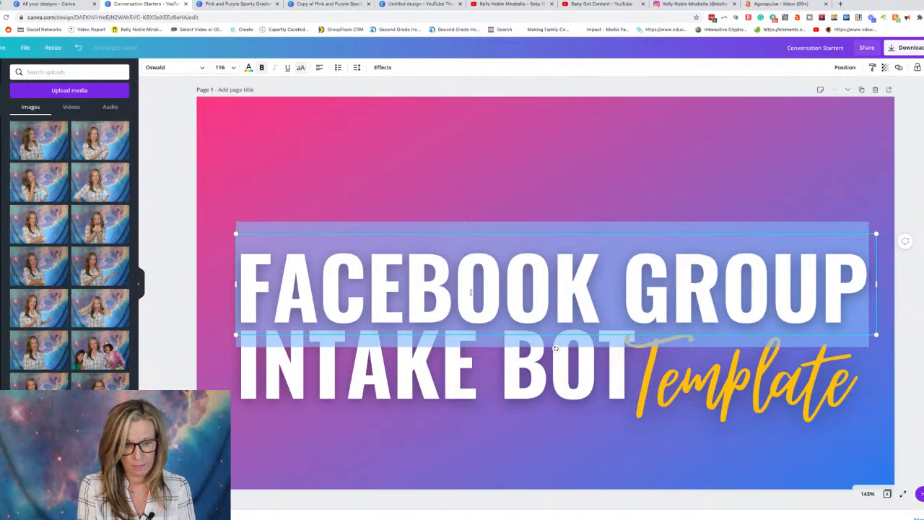
pyautogui.write('OTN')
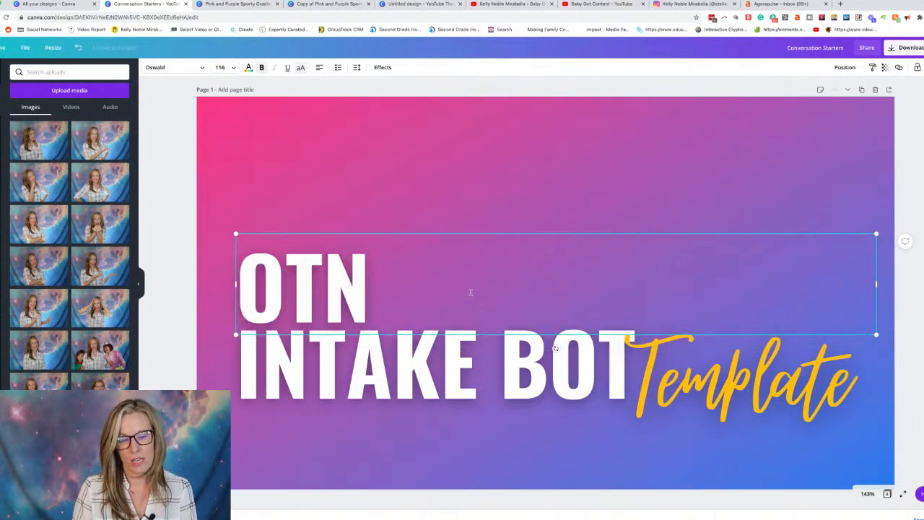
pyautogui.click(448, 372)
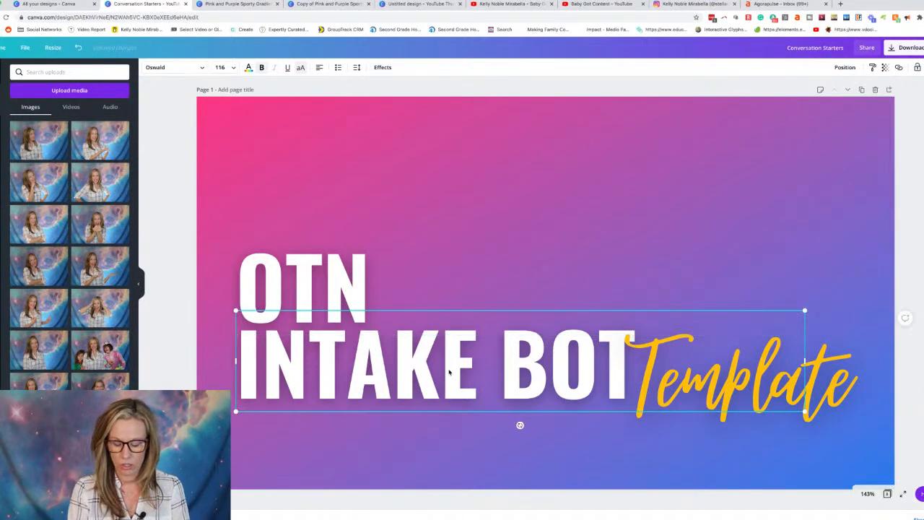
pyautogui.press('Delete')
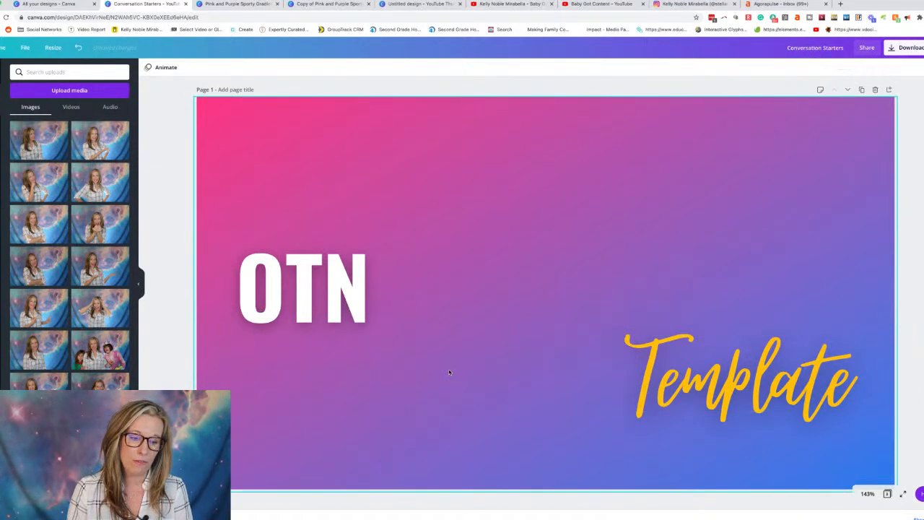
# - Move the OTN text up to the middle of the page and narrow its text box to about a third of the page width
pyautogui.moveTo(286, 303); pyautogui.dragTo(314, 262)
pyautogui.moveTo(262, 246); pyautogui.dragTo(672, 240)
pyautogui.click(633, 238)
pyautogui.moveTo(754, 246); pyautogui.dragTo(506, 241)
# - Replace the OTN text with the single word ONE
pyautogui.doubleClick(506, 240)
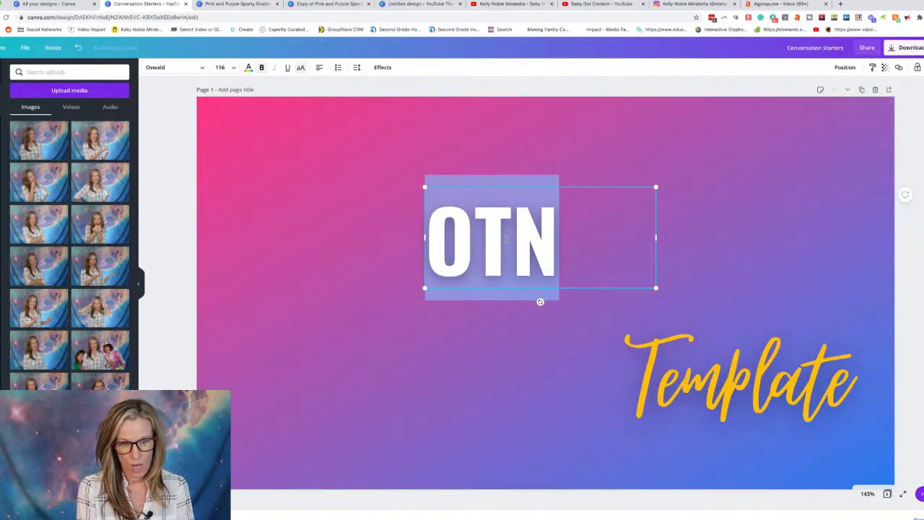
pyautogui.write('ONE TIME ')
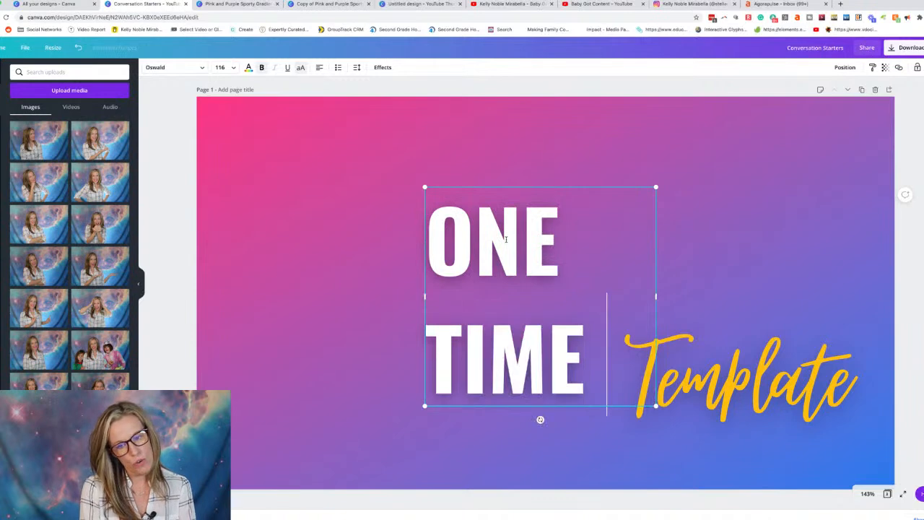
pyautogui.write('NOTIFIC')
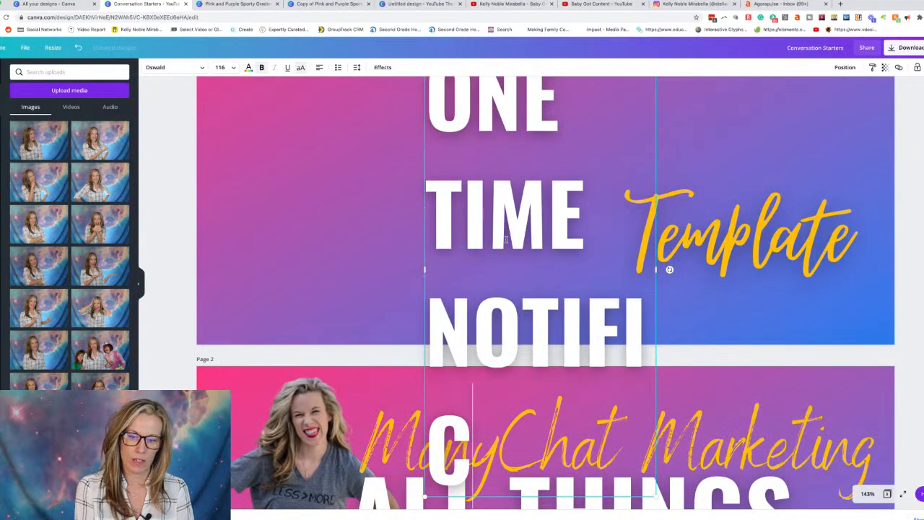
pyautogui.press('BackSpace')
pyautogui.press('BackSpace')
pyautogui.press('BackSpace')
pyautogui.press('BackSpace')
pyautogui.press('BackSpace')
pyautogui.press('BackSpace')
pyautogui.press('BackSpace')
pyautogui.press('BackSpace')
pyautogui.press('BackSpace')
pyautogui.press('BackSpace')
pyautogui.press('BackSpace')
pyautogui.press('BackSpace')
pyautogui.press('BackSpace')
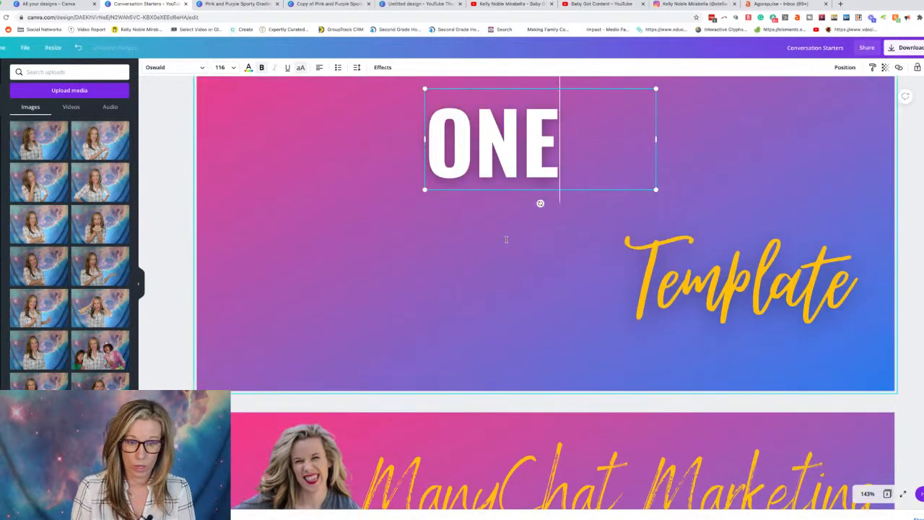
pyautogui.click(470, 297)
pyautogui.press('t')
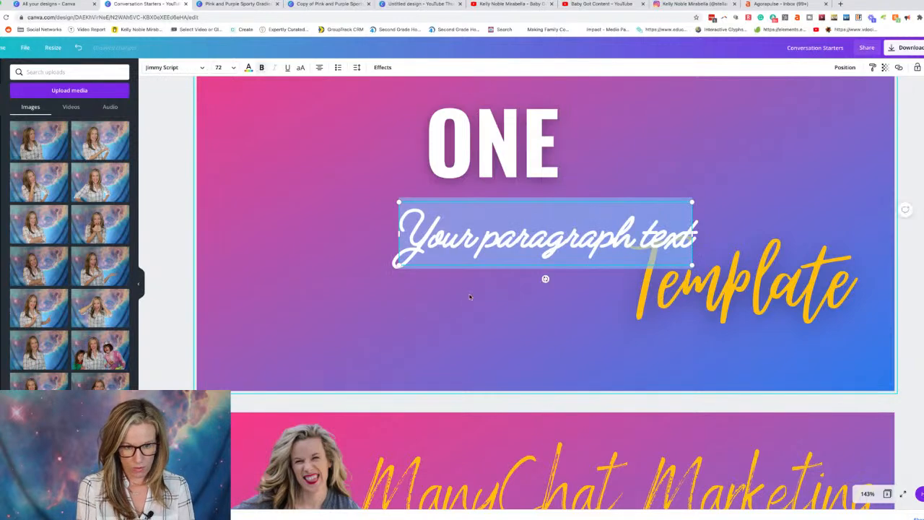
pyautogui.press('BackSpace')
# - Duplicate the ONE text, place the copy directly below it, and change the copy to TIME
pyautogui.click(488, 179)
pyautogui.press('super+d')
pyautogui.moveTo(506, 169); pyautogui.dragTo(495, 244)
pyautogui.doubleClick(495, 243)
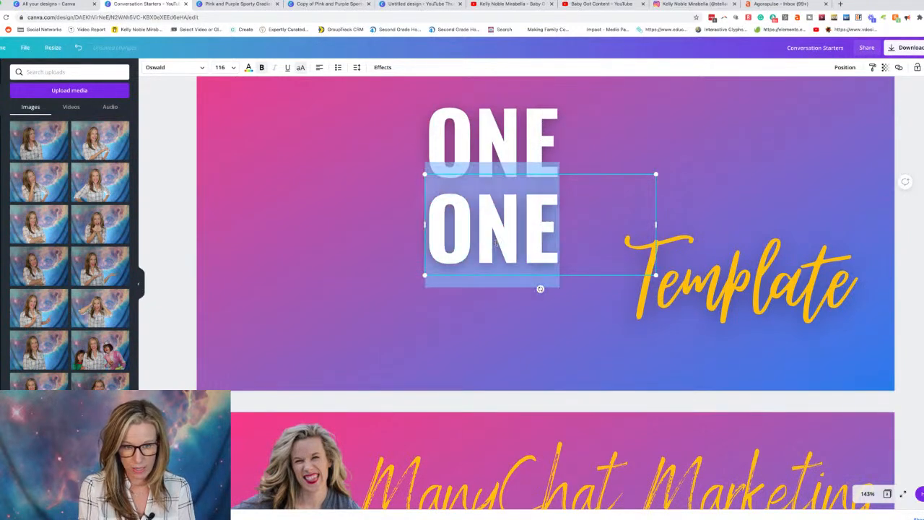
pyautogui.write('TIME')
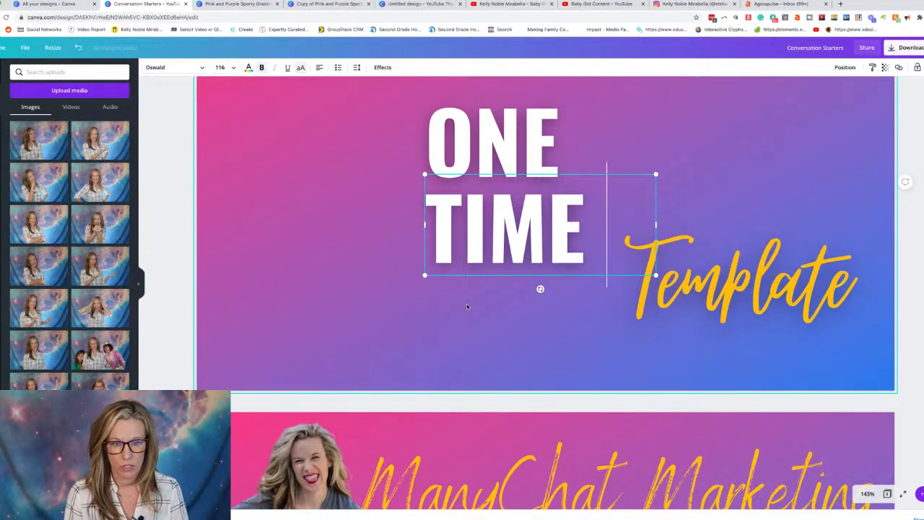
# - Add a copy of ONE below TIME, change it to NOTIFICATION, and widen its text box until the word fits on one line
pyautogui.click(504, 332)
pyautogui.click(528, 181)
pyautogui.hotkey('ctrl', 'd')
pyautogui.moveTo(528, 181); pyautogui.dragTo(525, 336)
pyautogui.doubleClick(518, 301)
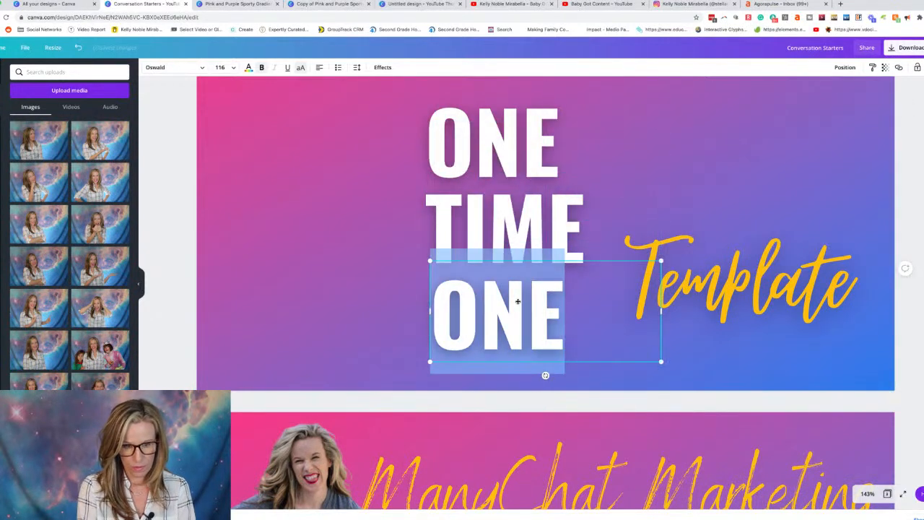
pyautogui.write('NOTIFICATIO')
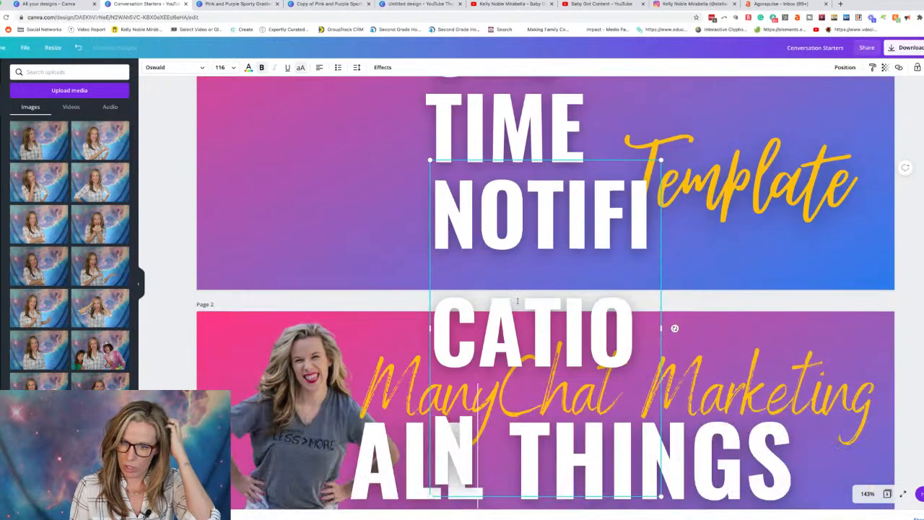
pyautogui.moveTo(668, 328); pyautogui.dragTo(912, 299)
pyautogui.click(390, 220)
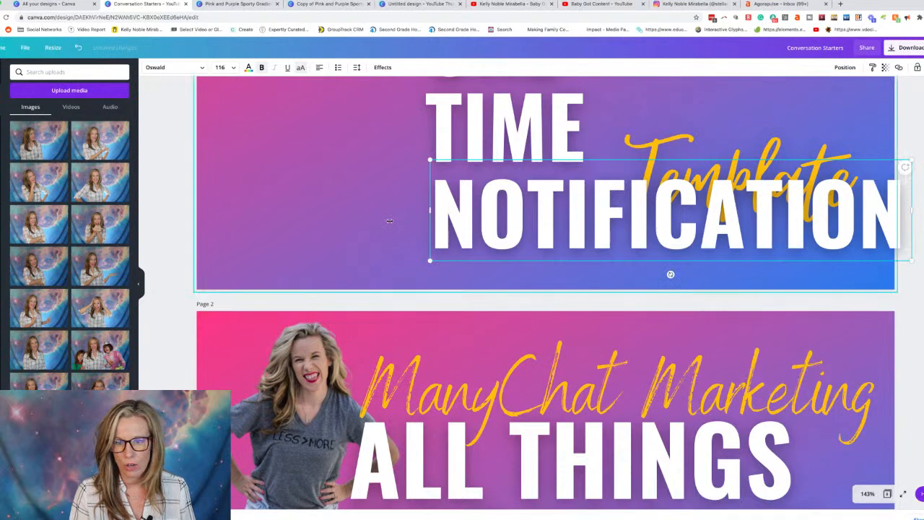
# - Move ONE, TIME and NOTIFICATION up the page as a tightly stacked block and narrow the text box of ONE
pyautogui.scroll(3, 356, 156)
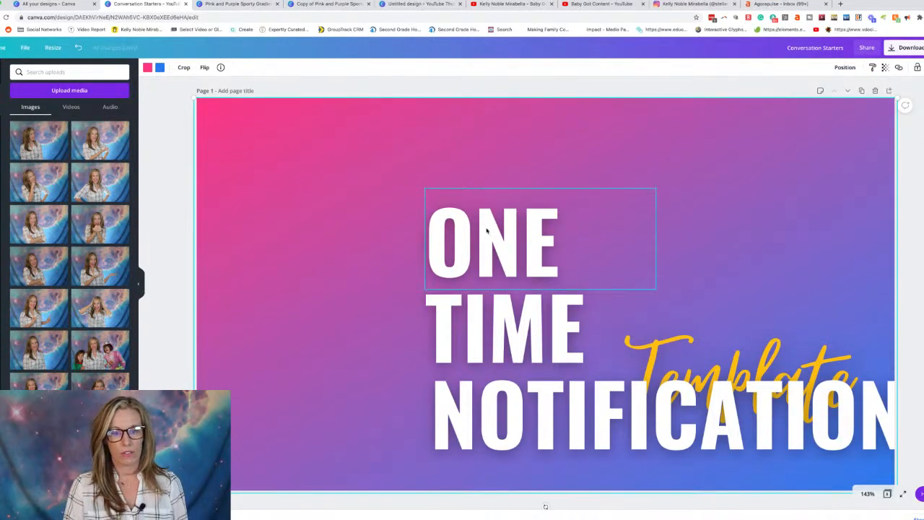
pyautogui.moveTo(486, 231); pyautogui.dragTo(489, 177)
pyautogui.moveTo(661, 186); pyautogui.dragTo(568, 186)
pyautogui.moveTo(491, 326); pyautogui.dragTo(496, 265)
pyautogui.moveTo(497, 401); pyautogui.dragTo(503, 337)
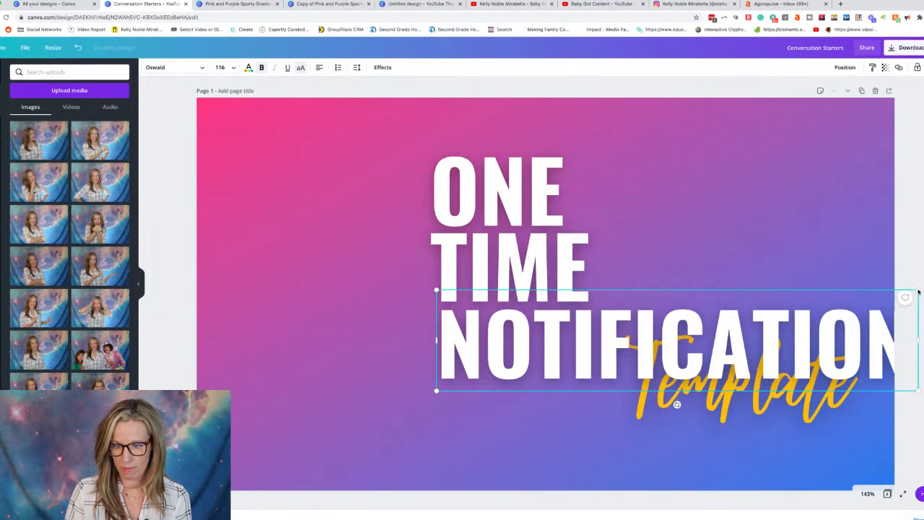
# - Shrink NOTIFICATION to font size 96 so it fits on the page, and delete the yellow Template text
pyautogui.moveTo(918, 291); pyautogui.dragTo(838, 318)
pyautogui.click(543, 254)
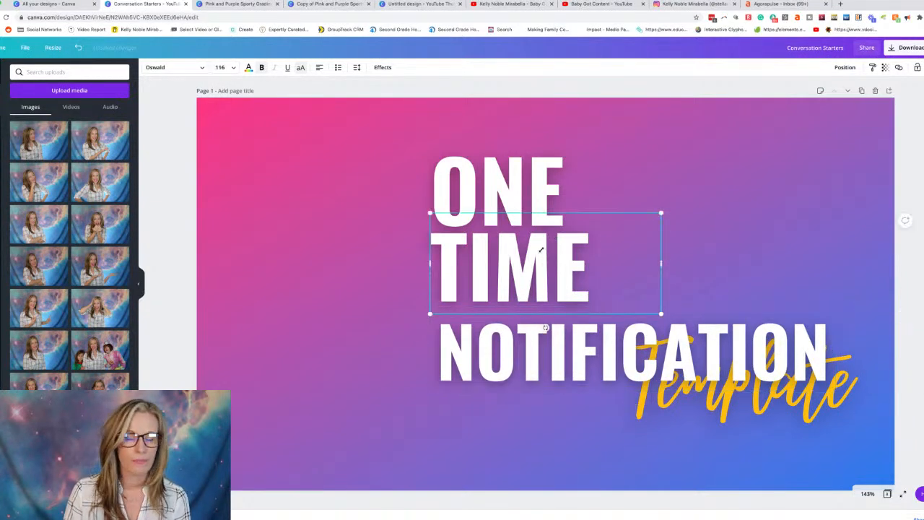
pyautogui.click(498, 189)
pyautogui.click(721, 402)
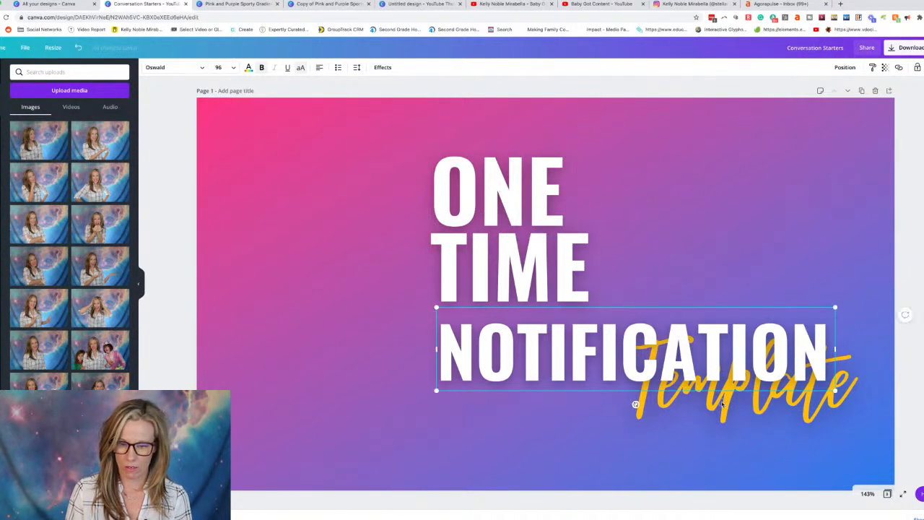
pyautogui.click(721, 402)
pyautogui.press('Delete')
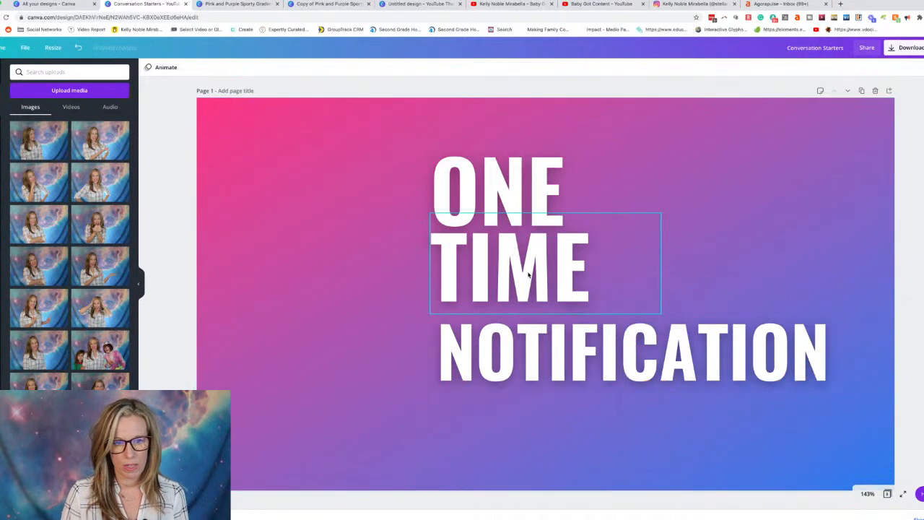
# - Enlarge the word ONE to font size 161 and nudge it into place above TIME
pyautogui.click(512, 195)
pyautogui.moveTo(568, 138); pyautogui.dragTo(641, 120)
pyautogui.click(642, 121)
pyautogui.moveTo(529, 180); pyautogui.dragTo(522, 187)
pyautogui.click(337, 292)
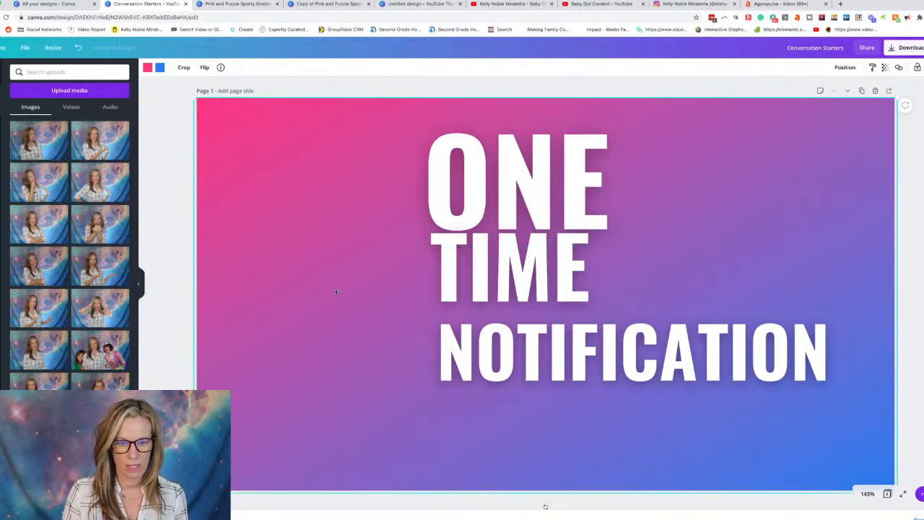
# - Move TIME and NOTIFICATION down to the bottom of the page and enlarge ONE to font size 218
pyautogui.moveTo(515, 265); pyautogui.dragTo(508, 423)
pyautogui.click(603, 228)
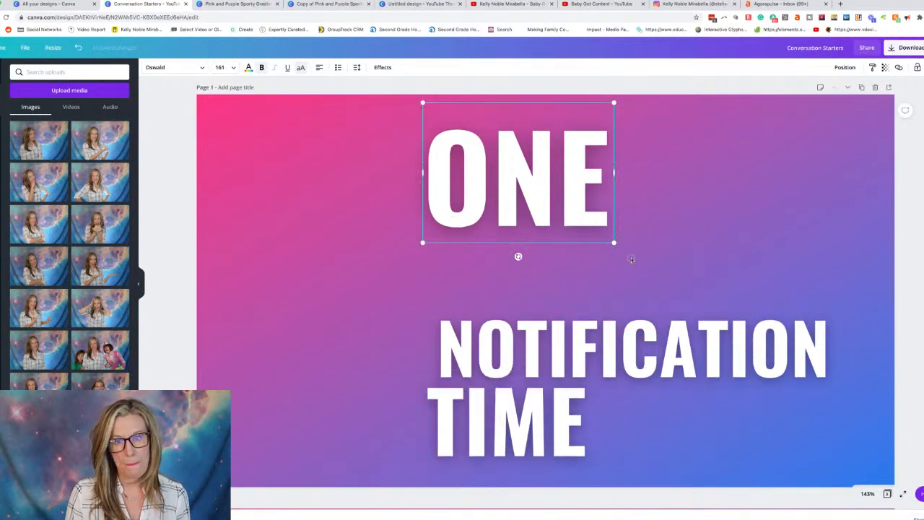
pyautogui.moveTo(614, 242); pyautogui.dragTo(681, 291)
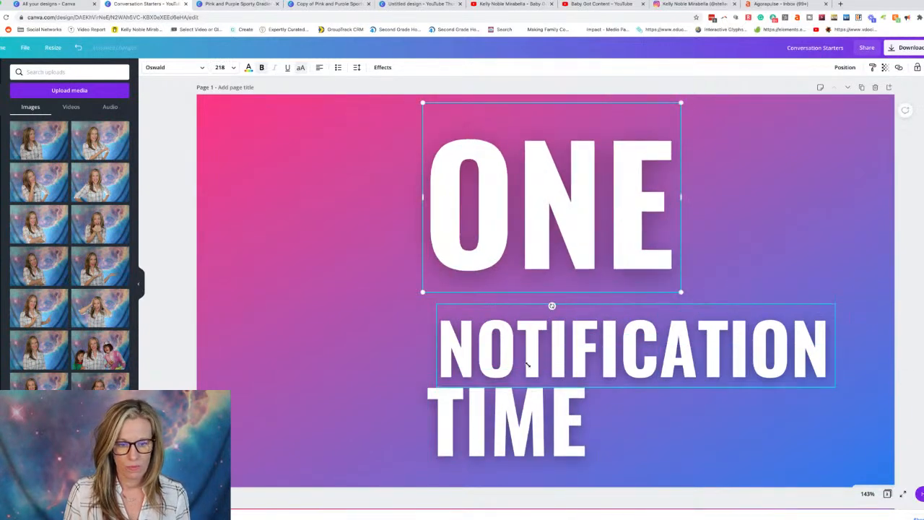
pyautogui.moveTo(524, 370); pyautogui.dragTo(503, 453)
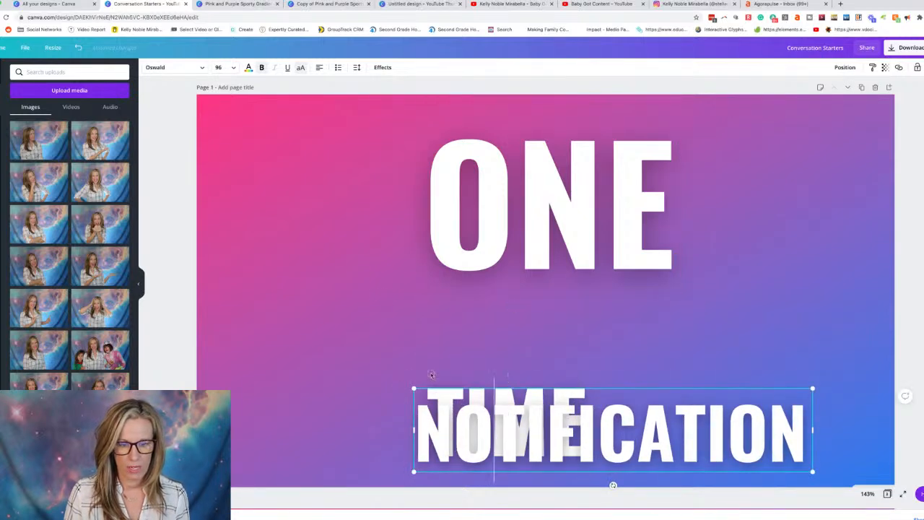
# - Shift NOTIFICATION sideways, then stack TIME directly beneath ONE and enlarge it to font size 175 to match the width of ONE
pyautogui.click(483, 425)
pyautogui.moveTo(480, 424); pyautogui.dragTo(620, 426)
pyautogui.click(499, 426)
pyautogui.moveTo(500, 423); pyautogui.dragTo(510, 320)
pyautogui.moveTo(664, 313); pyautogui.dragTo(601, 313)
pyautogui.moveTo(602, 363); pyautogui.dragTo(691, 395)
pyautogui.moveTo(498, 195); pyautogui.dragTo(499, 174)
pyautogui.moveTo(455, 306); pyautogui.dragTo(452, 275)
pyautogui.moveTo(677, 380); pyautogui.dragTo(681, 382)
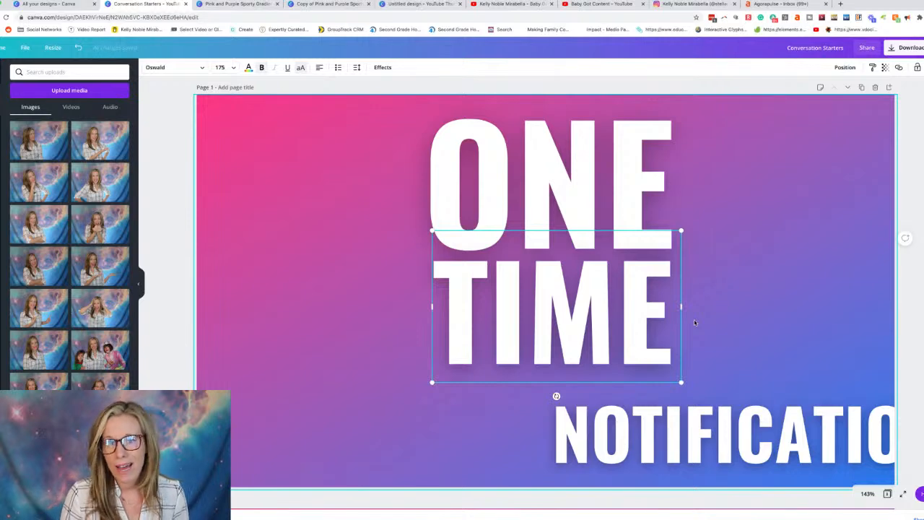
# - Open the TubeBuddy sign-in page in a new browser tab
pyautogui.click(842, 4)
pyautogui.write('Yout')
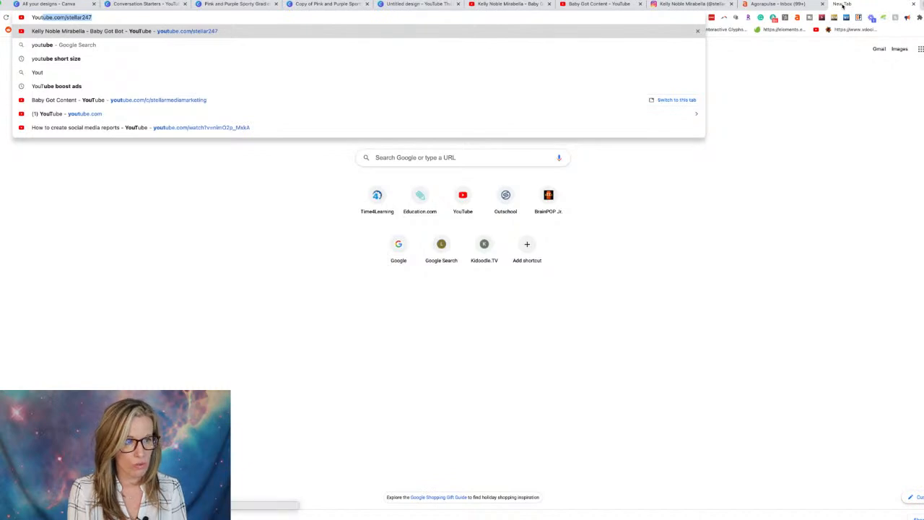
pyautogui.write('b')
pyautogui.press('BackSpace')
pyautogui.press('BackSpace')
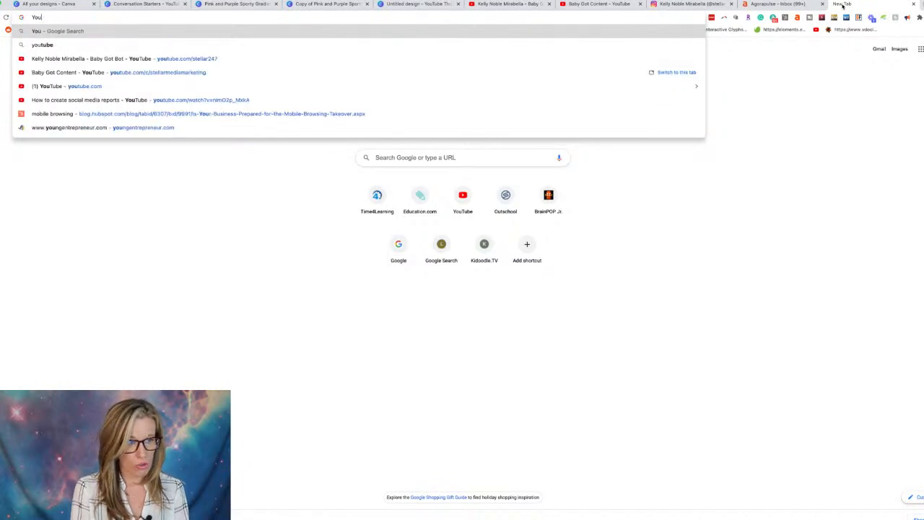
pyautogui.press('BackSpace')
pyautogui.press('BackSpace')
pyautogui.press('BackSpace')
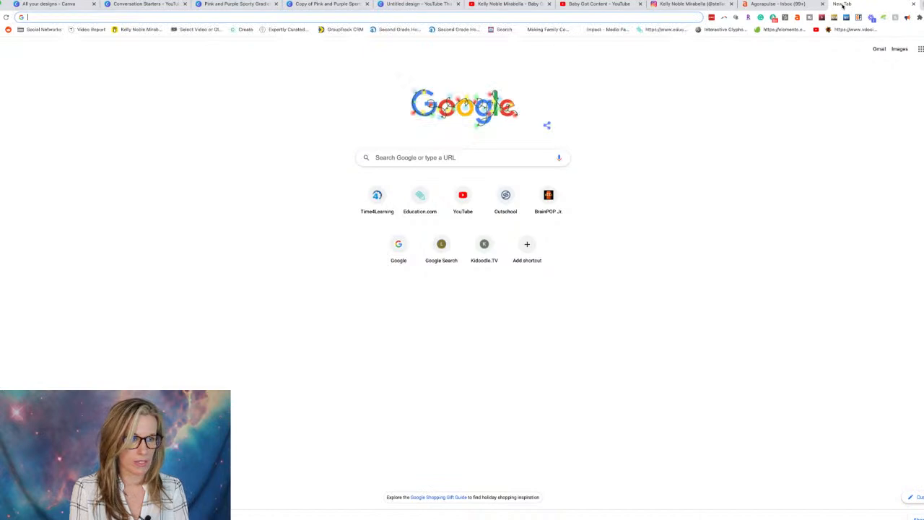
pyautogui.write('Tube')
pyautogui.press('Return')
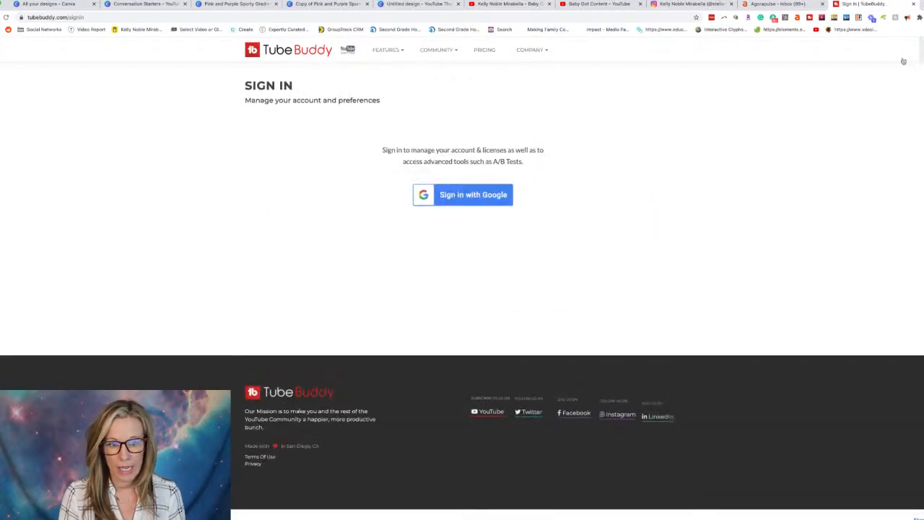
# - Sign in to TubeBuddy with Google and open the A/B tests of the Baby Got Bot channel
pyautogui.click(487, 197)
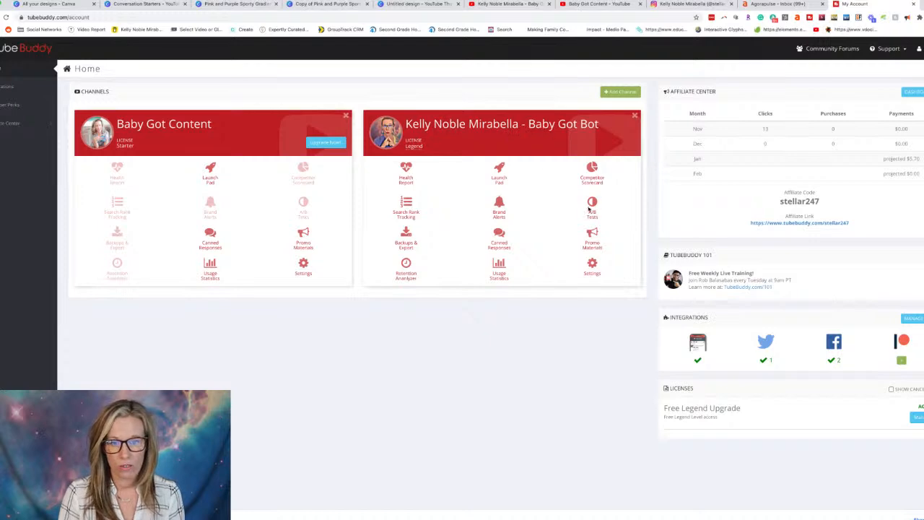
pyautogui.click(594, 205)
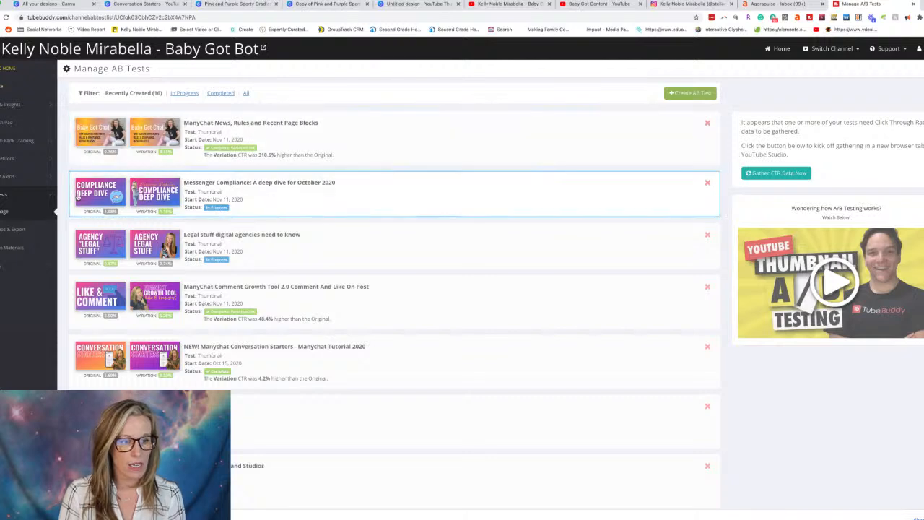
# - Examine the A/B test list, comparing original and variation thumbnails and their click-through results from recent to older tests
pyautogui.scroll(-1, 104, 141)
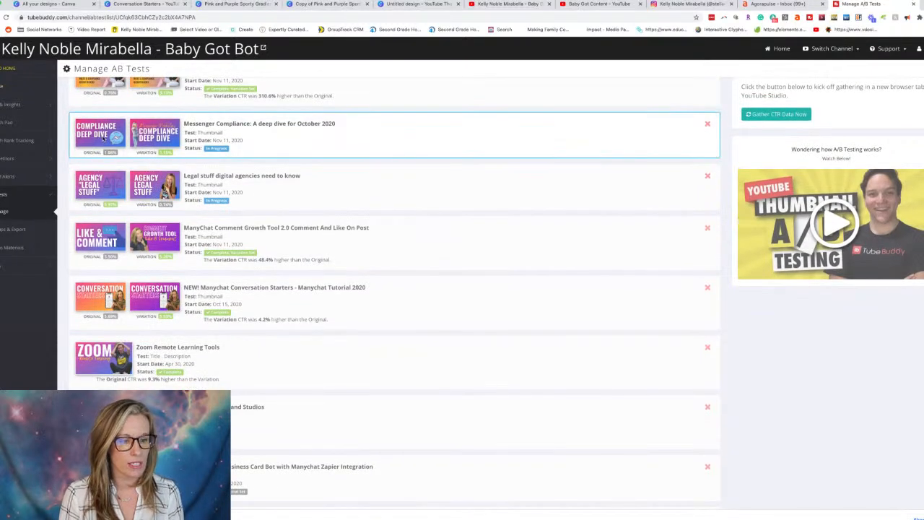
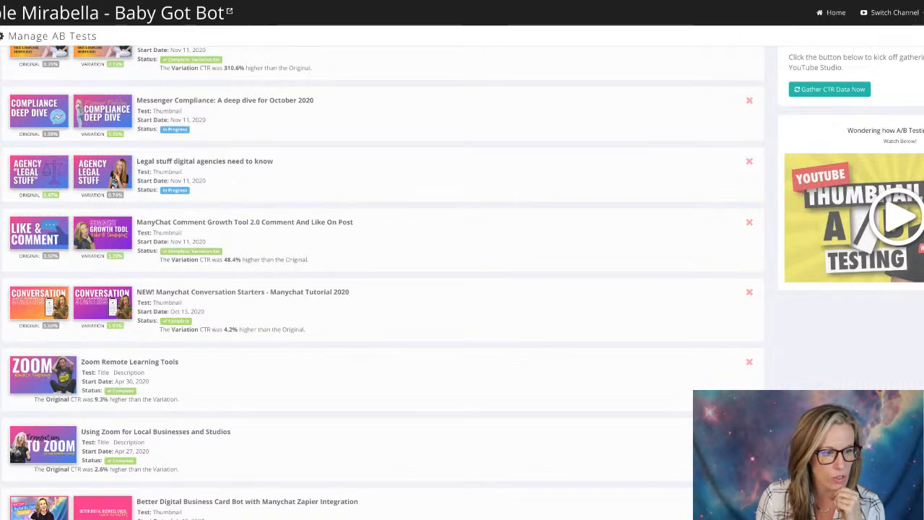
pyautogui.scroll(-2, 383, 282)
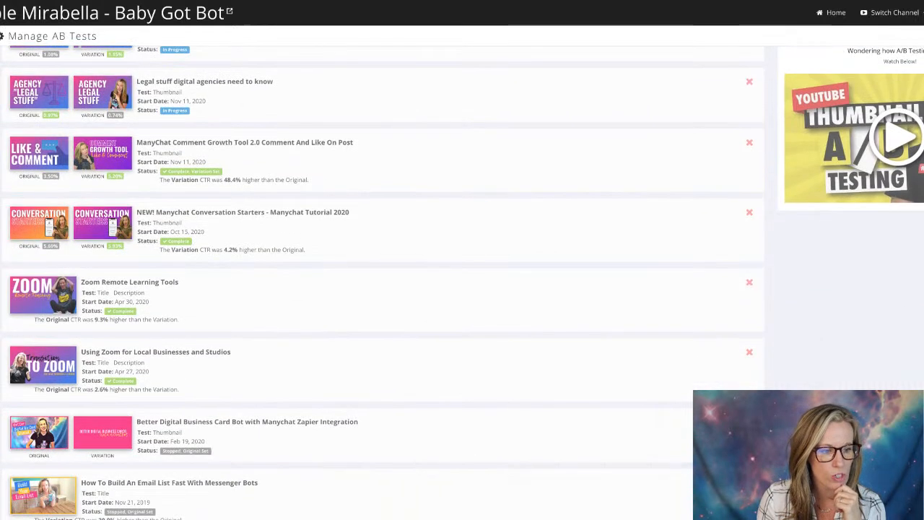
pyautogui.scroll(-1, 383, 281)
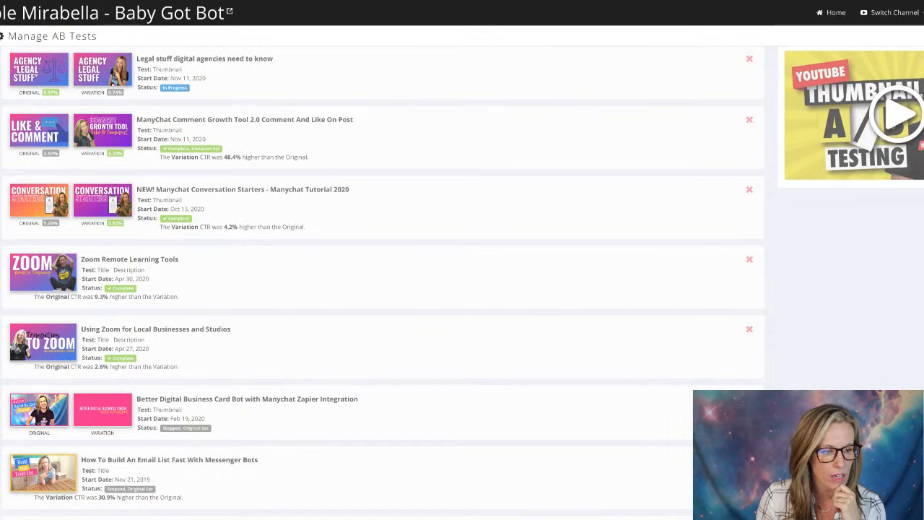
pyautogui.scroll(-3, 382, 281)
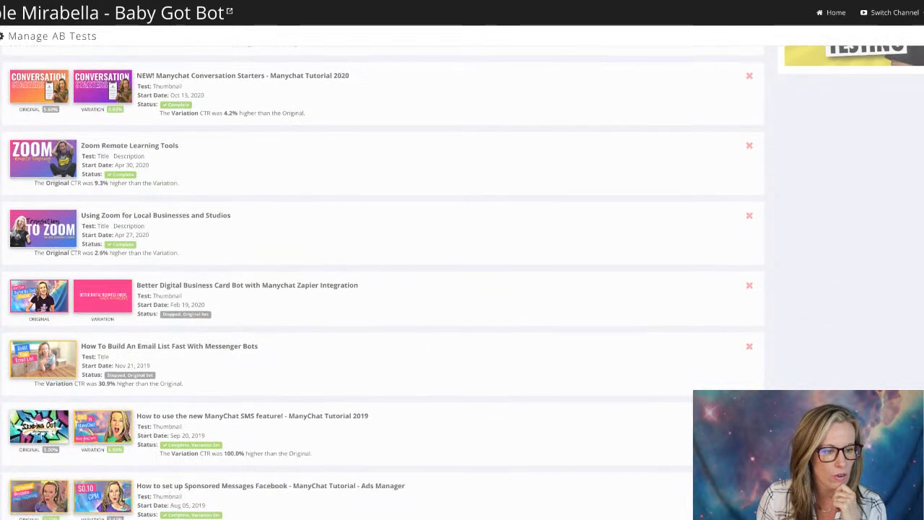
pyautogui.scroll(-1, 382, 281)
pyautogui.scroll(-3, 382, 281)
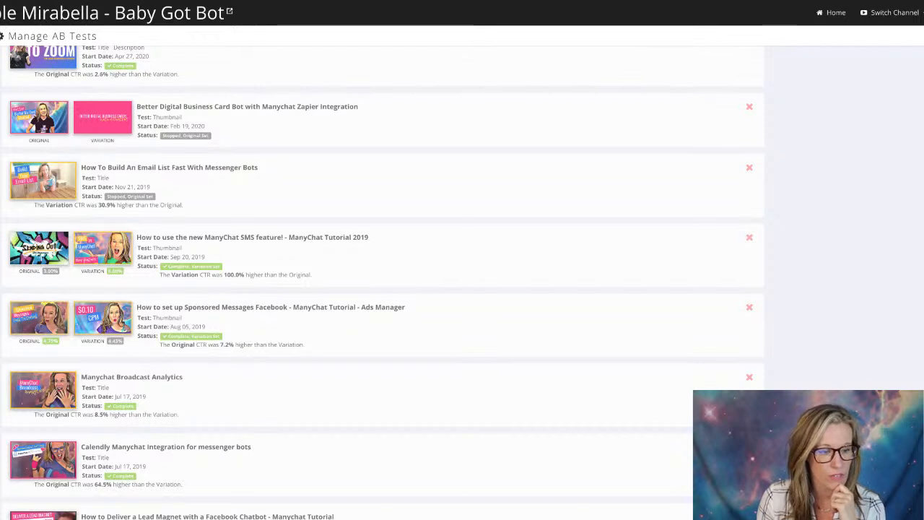
pyautogui.scroll(-1, 383, 282)
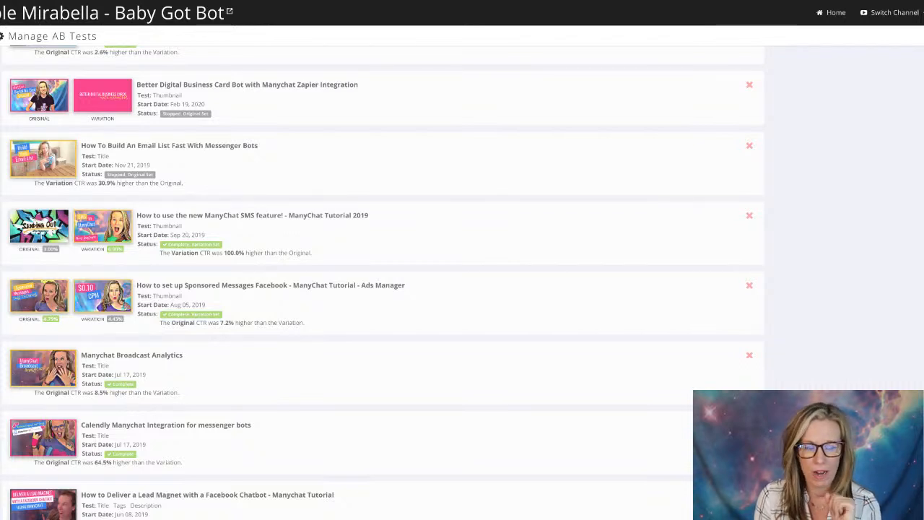
pyautogui.scroll(10, 383, 282)
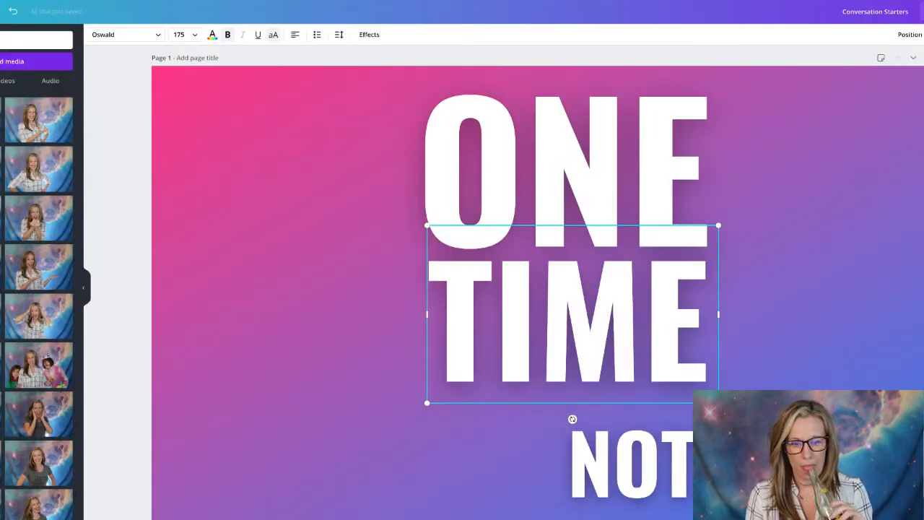
# - In the Canva design, shrink NOTIFICATION to font size 53.9 and align it directly beneath TIME
pyautogui.click(634, 451)
pyautogui.moveTo(634, 451); pyautogui.dragTo(507, 420)
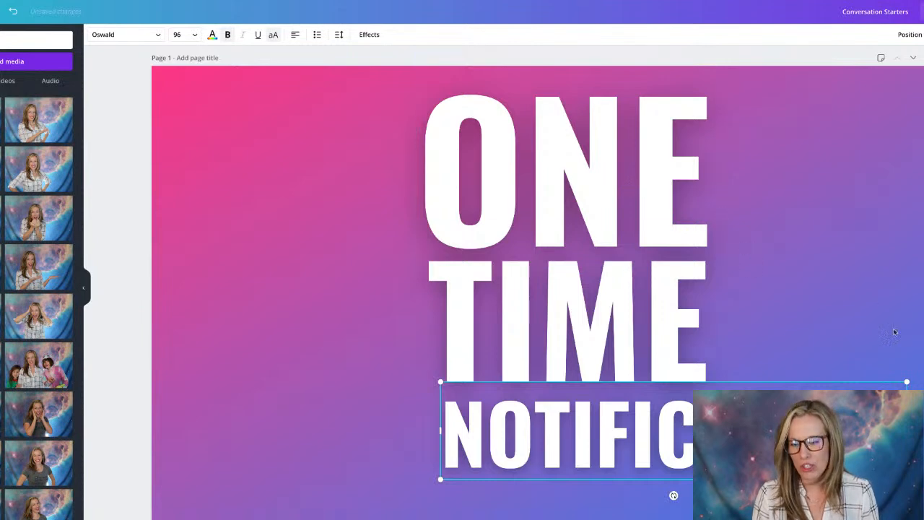
pyautogui.moveTo(906, 383); pyautogui.dragTo(708, 423)
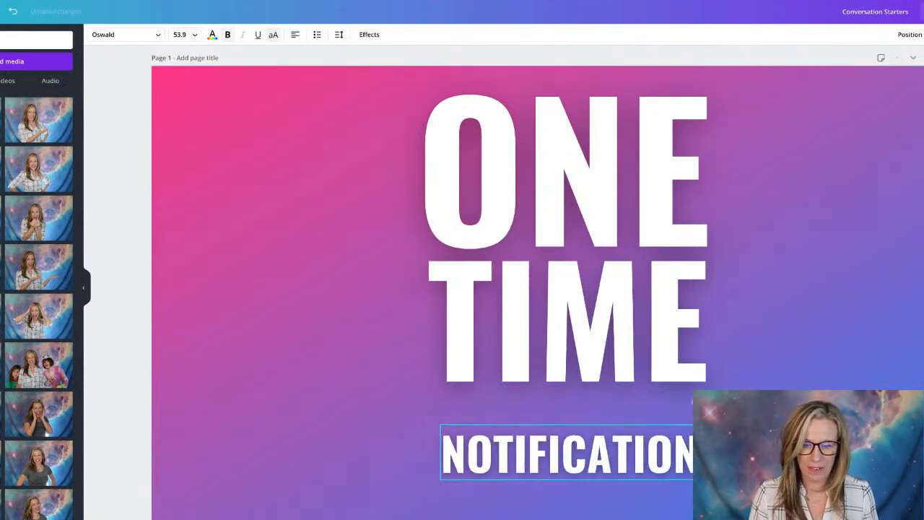
pyautogui.click(574, 494)
pyautogui.moveTo(629, 442); pyautogui.dragTo(630, 401)
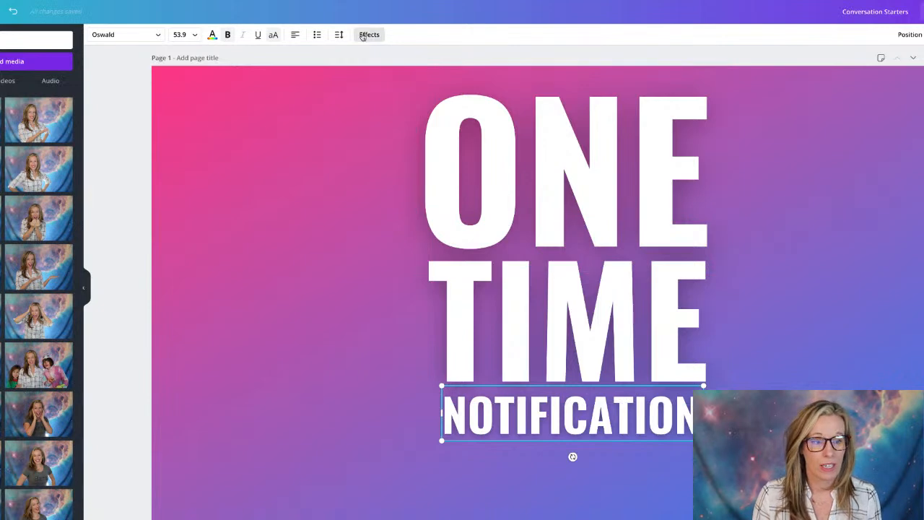
# - Change NOTIFICATION to the Apricots font and turn off its uppercase formatting
pyautogui.click(143, 38)
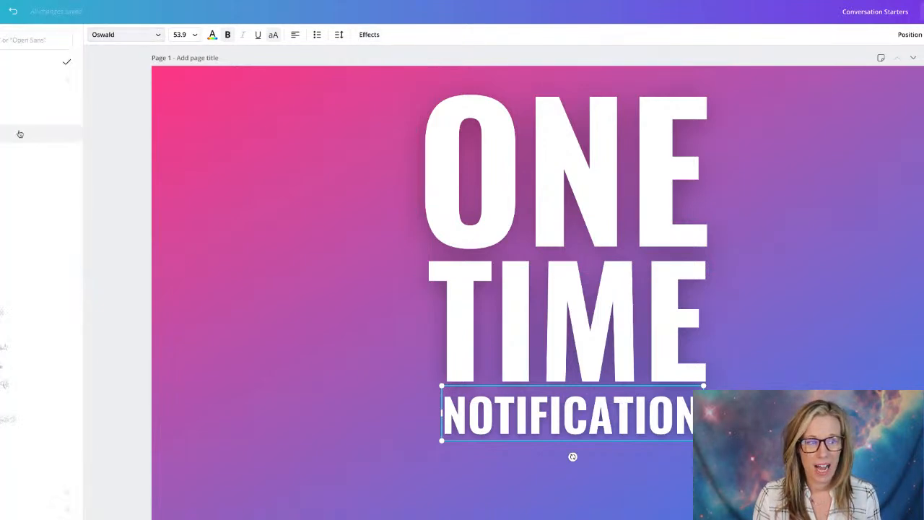
pyautogui.click(41, 134)
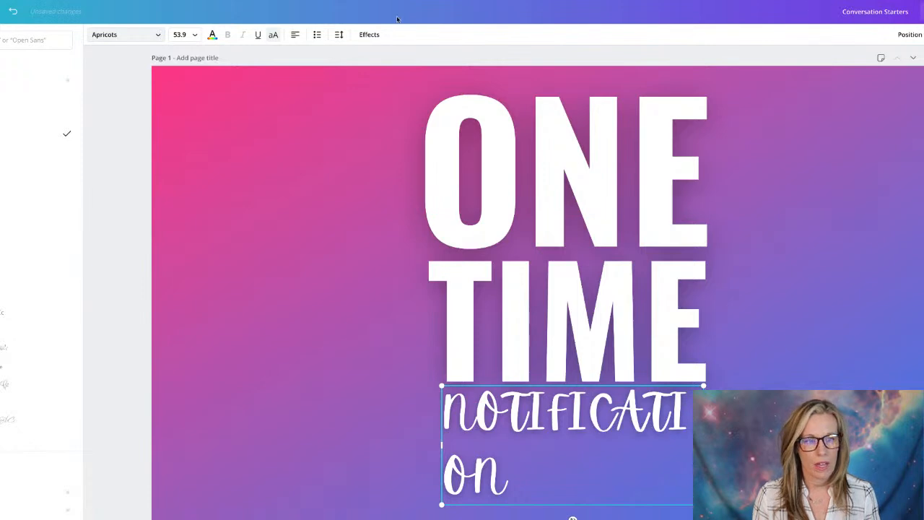
pyautogui.click(274, 38)
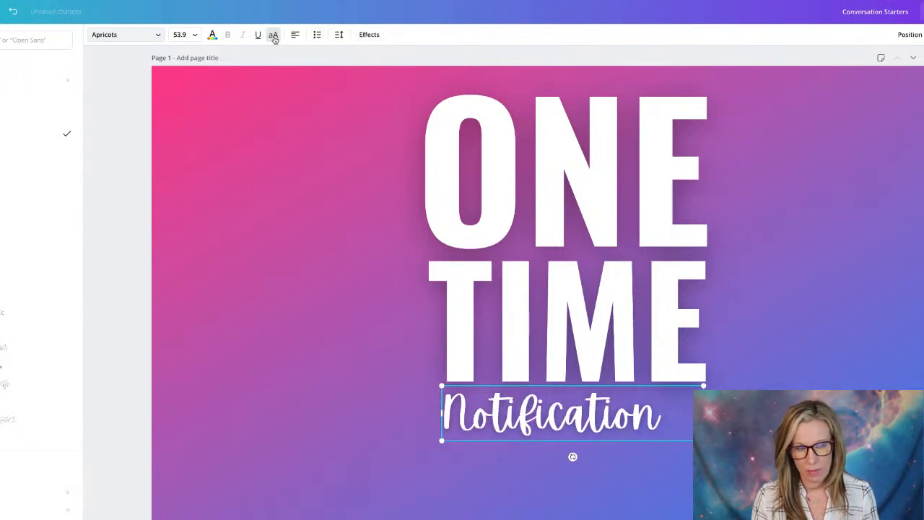
pyautogui.click(274, 38)
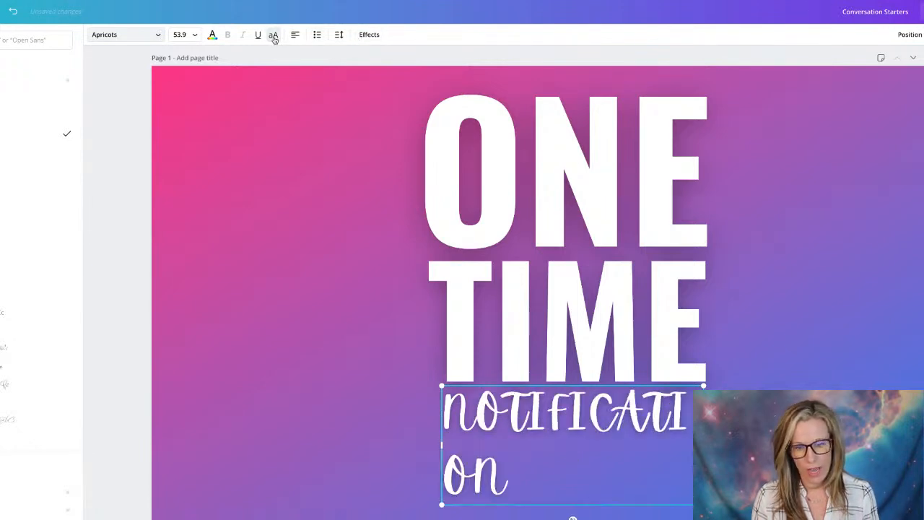
pyautogui.click(273, 37)
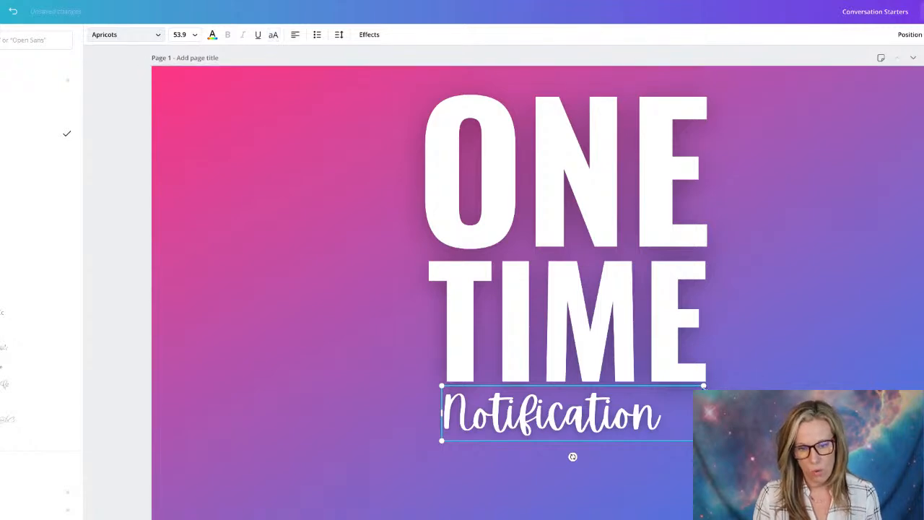
# - Enlarge the word Notification to font size 67.9 and color it golden yellow
pyautogui.moveTo(704, 385); pyautogui.dragTo(773, 375)
pyautogui.click(212, 35)
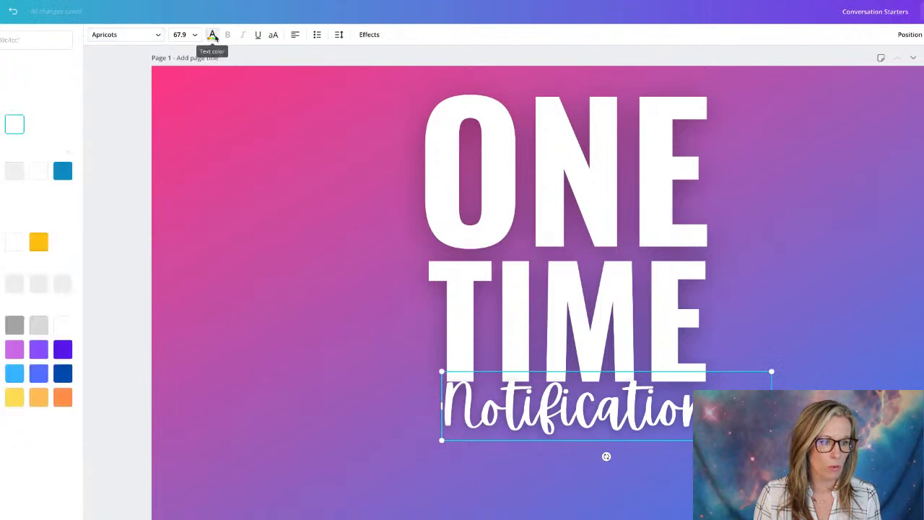
pyautogui.click(38, 242)
pyautogui.click(221, 254)
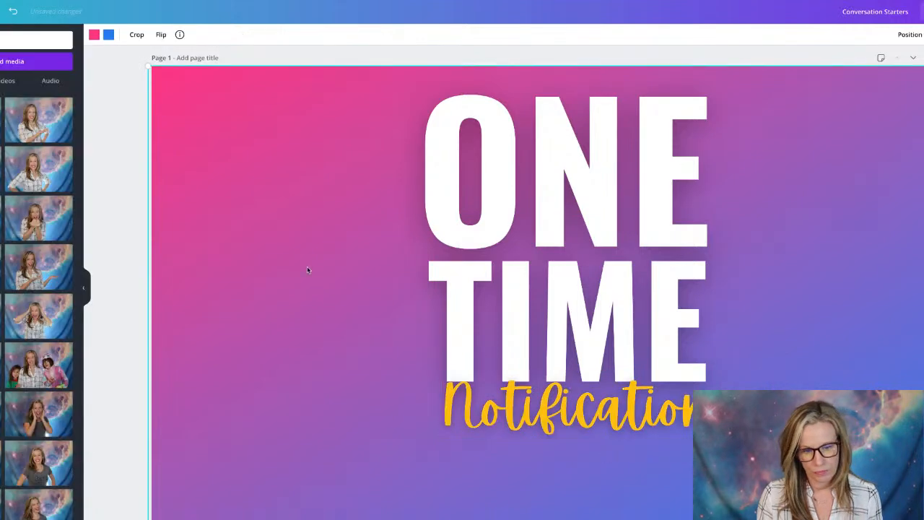
# - Move Notification lower, then enlarge TIME to font size 231 and fit it between ONE and Notification
pyautogui.moveTo(475, 410); pyautogui.dragTo(476, 461)
pyautogui.moveTo(580, 330); pyautogui.dragTo(609, 352)
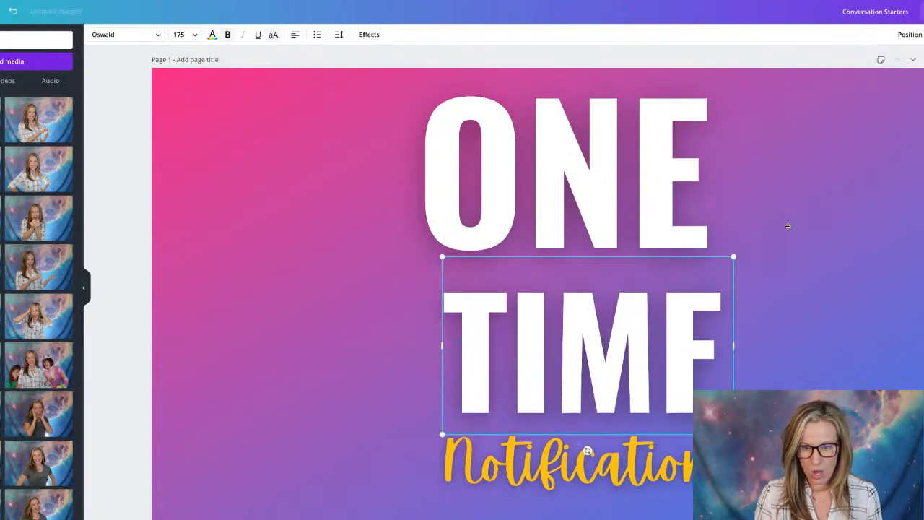
pyautogui.moveTo(734, 258); pyautogui.dragTo(893, 195)
pyautogui.click(301, 288)
pyautogui.moveTo(529, 314); pyautogui.dragTo(516, 330)
# - Resize ONE to font size 231 so that it matches TIME
pyautogui.click(623, 151)
pyautogui.moveTo(719, 272); pyautogui.dragTo(701, 258)
pyautogui.click(556, 271)
pyautogui.click(538, 161)
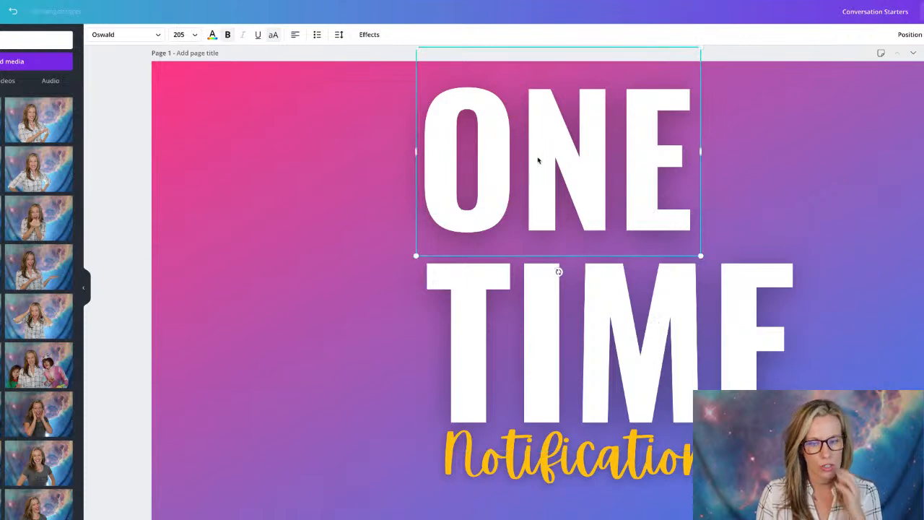
pyautogui.moveTo(701, 255); pyautogui.dragTo(748, 301)
pyautogui.click(178, 34)
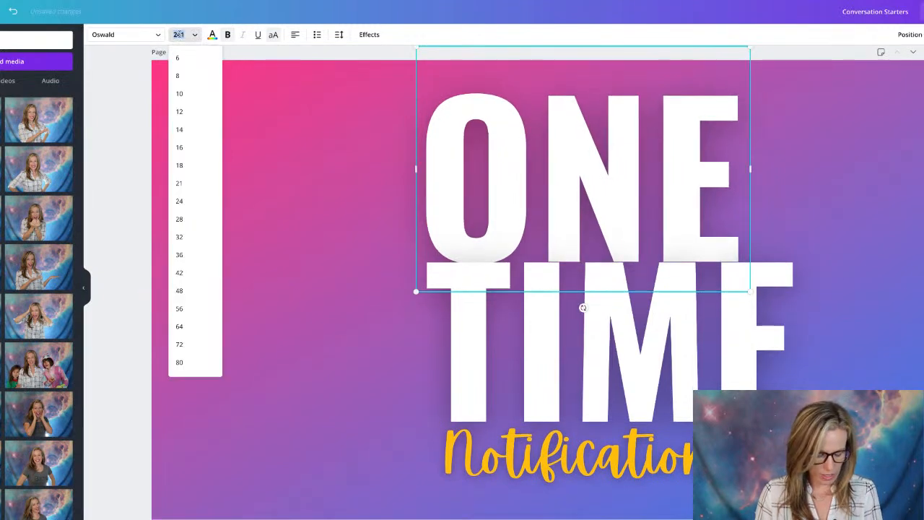
pyautogui.write('231')
pyautogui.press('Return')
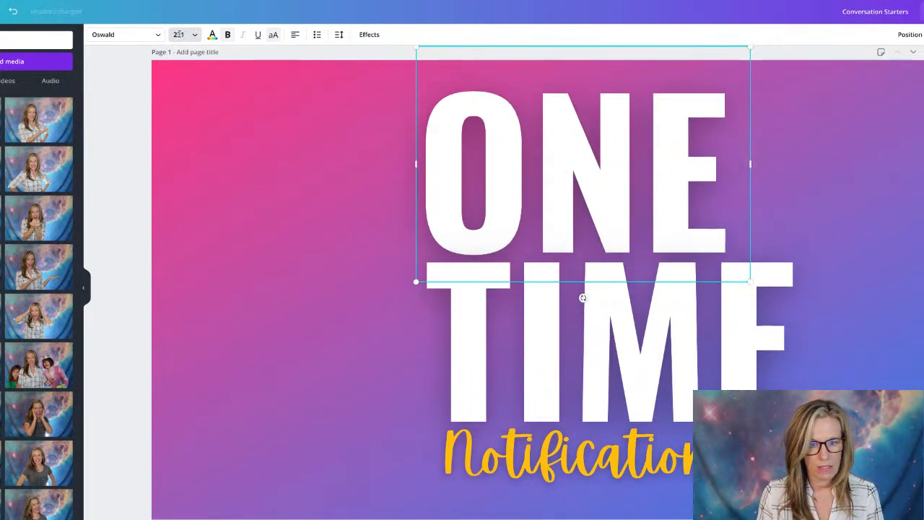
pyautogui.click(462, 334)
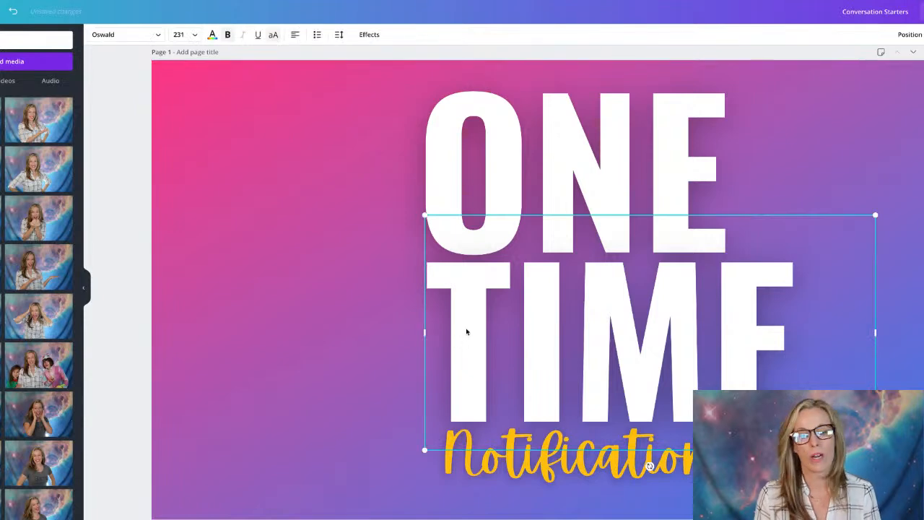
# - Shift ONE and TIME toward the right side of the page with their left edges aligned
pyautogui.click(537, 164)
pyautogui.moveTo(538, 162); pyautogui.dragTo(597, 160)
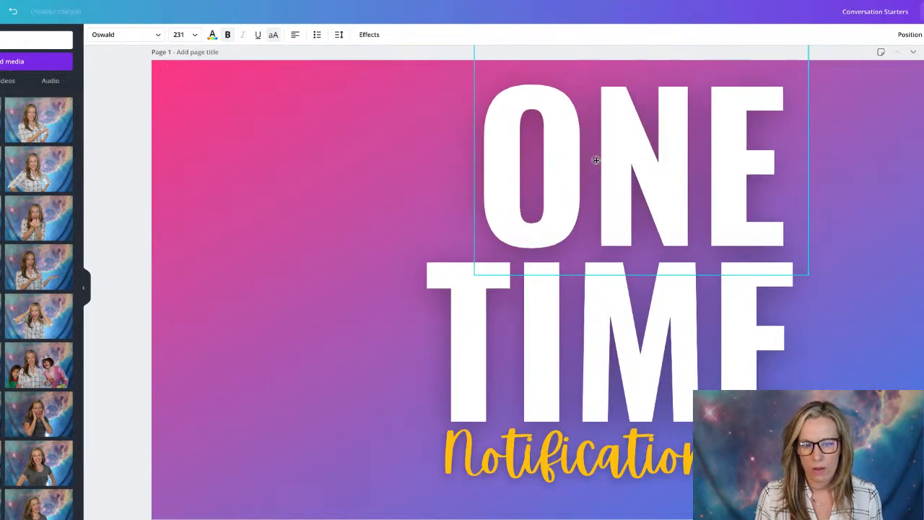
pyautogui.moveTo(534, 313); pyautogui.dragTo(580, 312)
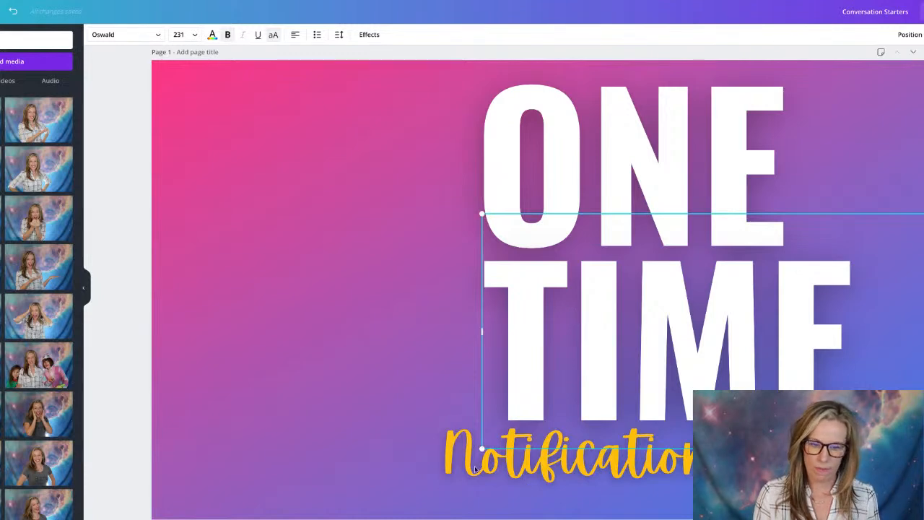
# - Move Notification under the shifted TIME, enlarge it to font size 89.5, and overlap it slightly with the bottom of TIME
pyautogui.moveTo(507, 468); pyautogui.dragTo(568, 468)
pyautogui.press('Escape')
pyautogui.moveTo(795, 488); pyautogui.dragTo(887, 510)
pyautogui.click(380, 389)
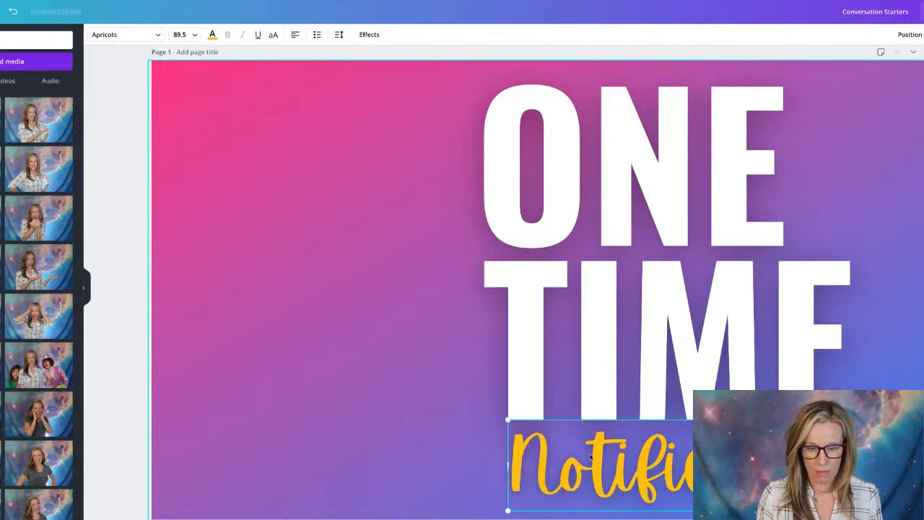
pyautogui.moveTo(590, 460); pyautogui.dragTo(589, 435)
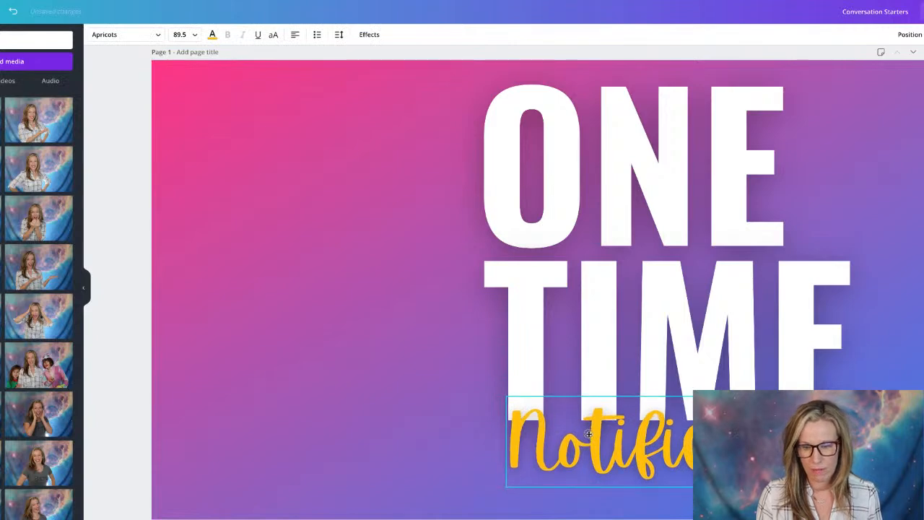
pyautogui.click(362, 328)
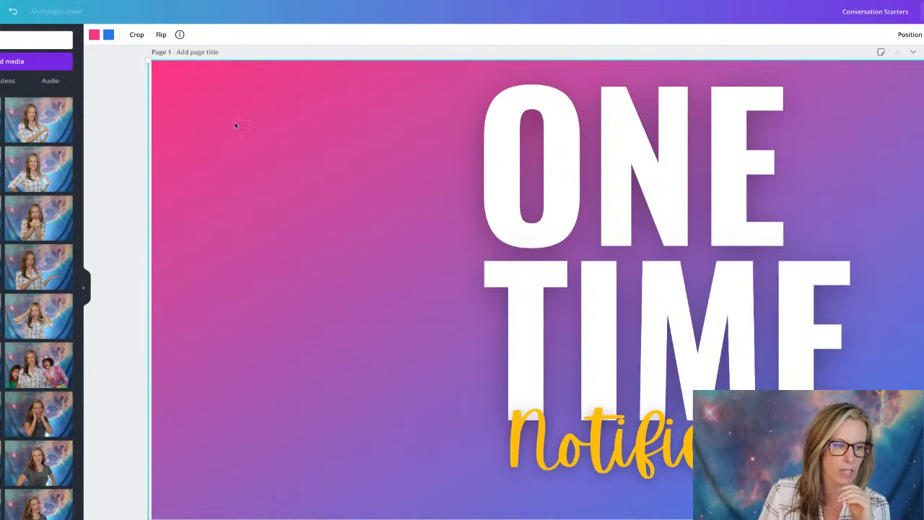
# - Try the uploaded photo of the smiling, pointing woman in the gray shirt beside the text, then remove it
pyautogui.scroll(-5, 27, 233)
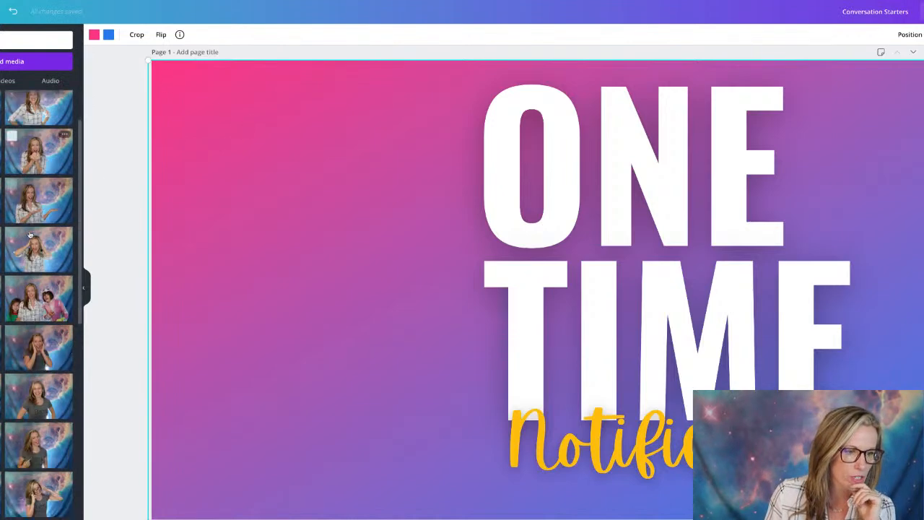
pyautogui.scroll(-1, 26, 233)
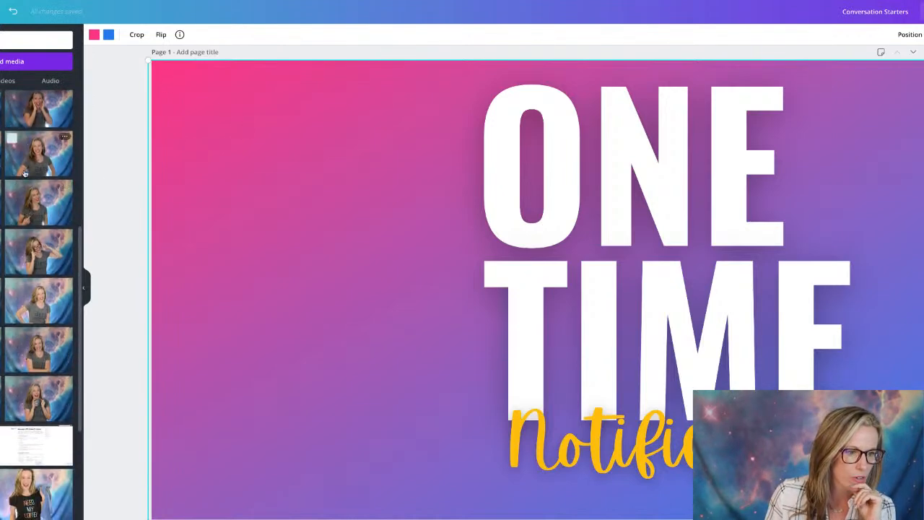
pyautogui.click(32, 211)
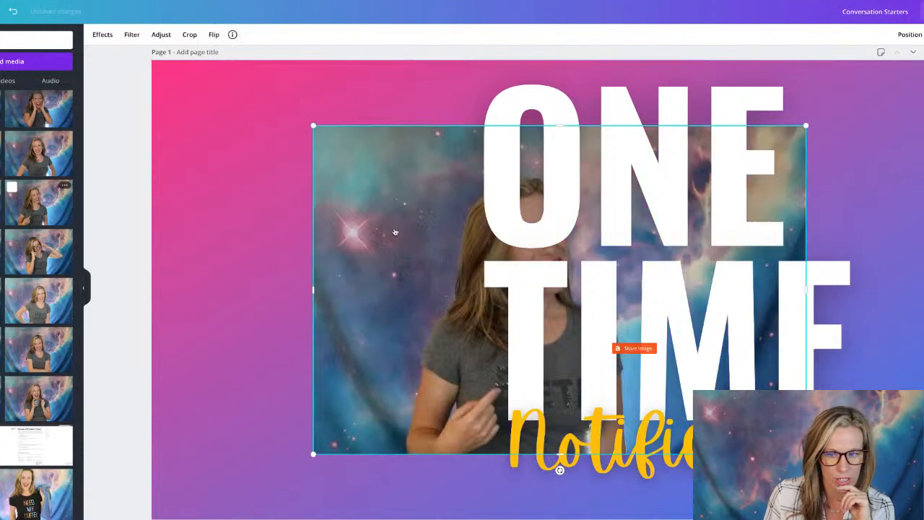
pyautogui.moveTo(416, 268); pyautogui.dragTo(295, 259)
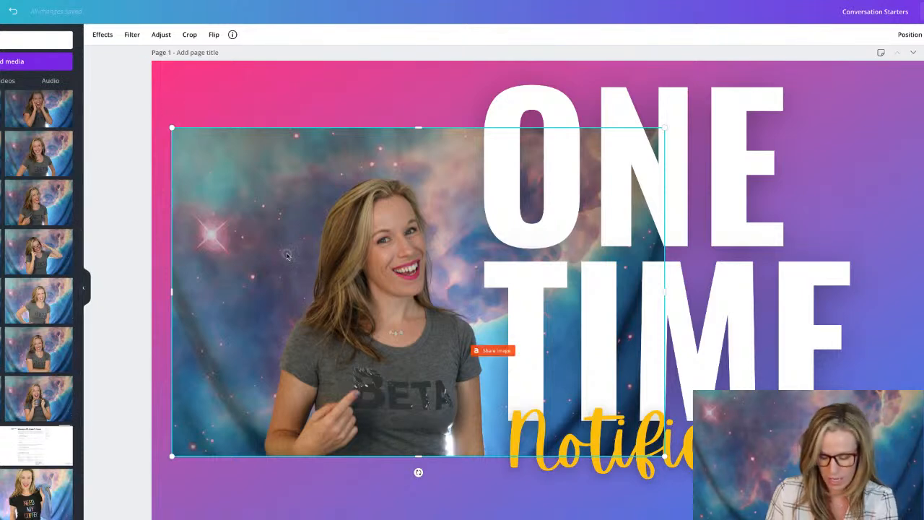
pyautogui.press('Delete')
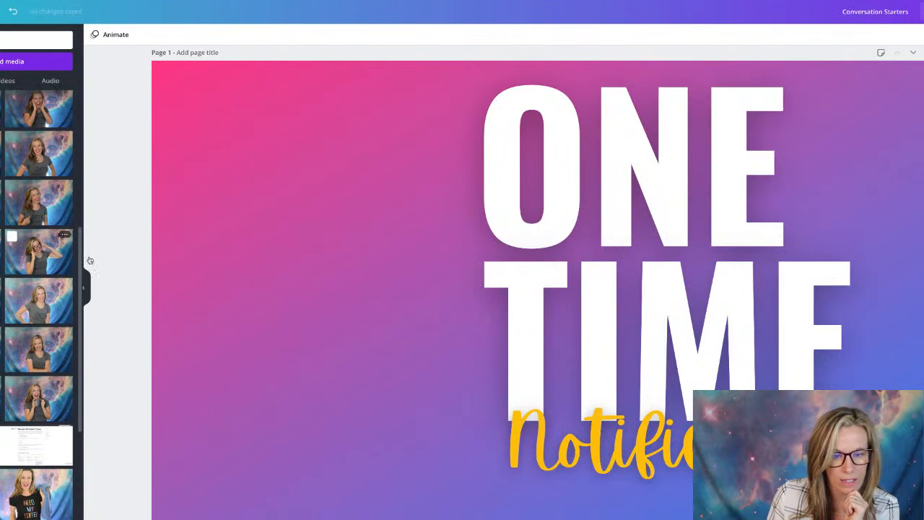
# - Try the uploaded photo of the woman holding her lowered glasses beside the text, then remove it
pyautogui.click(43, 260)
pyautogui.moveTo(469, 263); pyautogui.dragTo(284, 262)
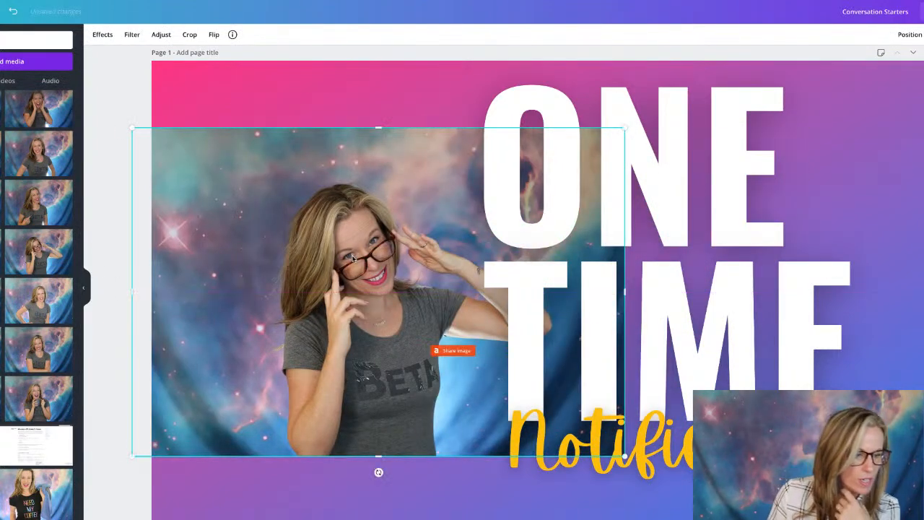
pyautogui.press('Delete')
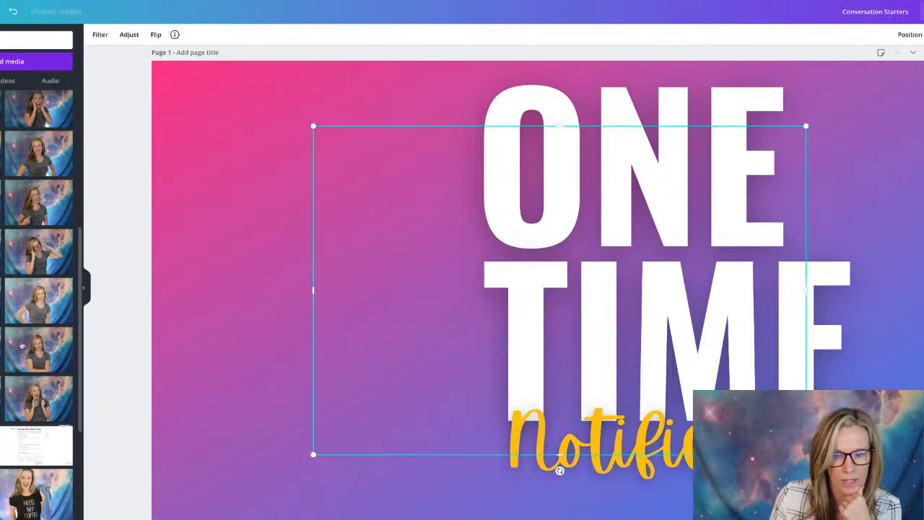
# - Add the uploaded photo of the woman resting her chin on her hand beside the text and remove its background
pyautogui.click(2, 397)
pyautogui.moveTo(436, 310); pyautogui.dragTo(229, 351)
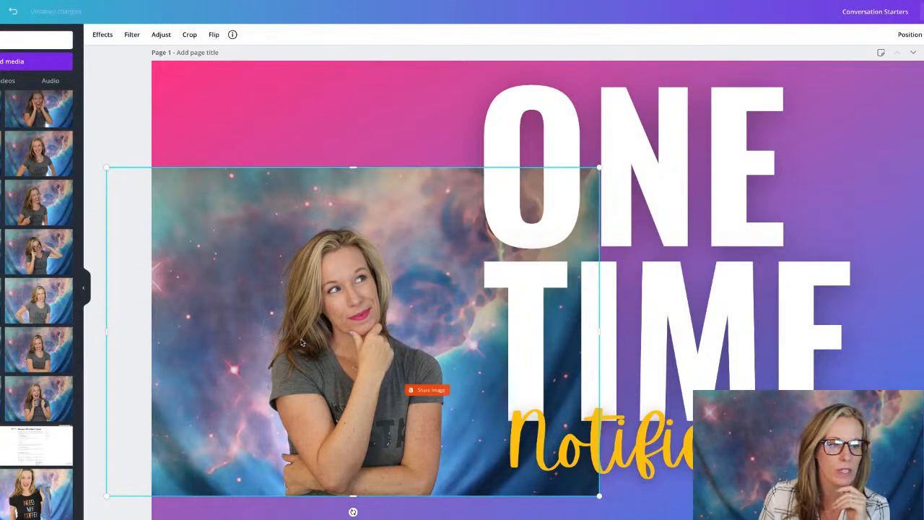
pyautogui.click(101, 34)
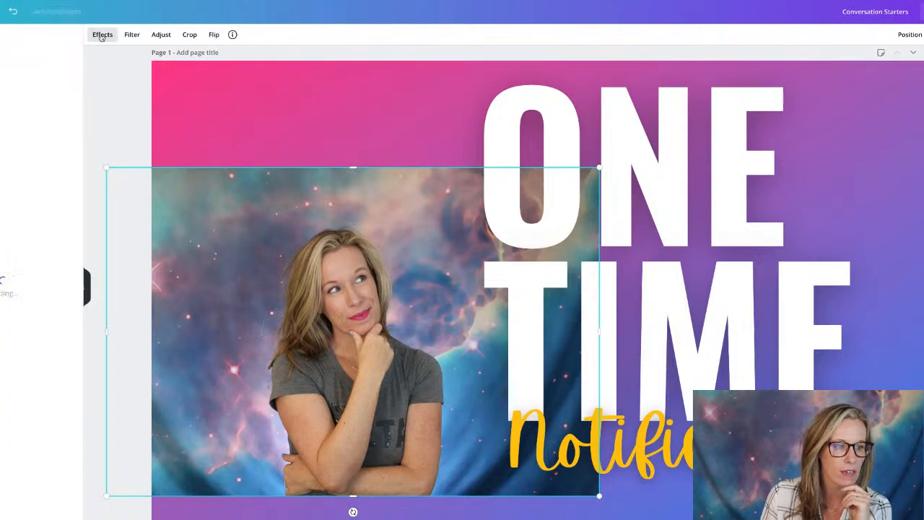
pyautogui.click(21, 68)
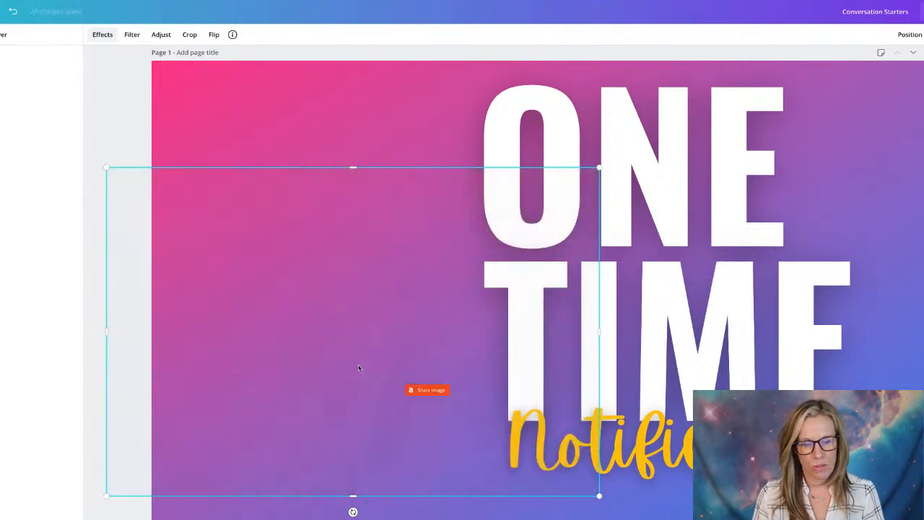
# - Enlarge the cut-out woman to nearly page height and place her beside ONE TIME without covering the text
pyautogui.moveTo(600, 168); pyautogui.dragTo(872, 83)
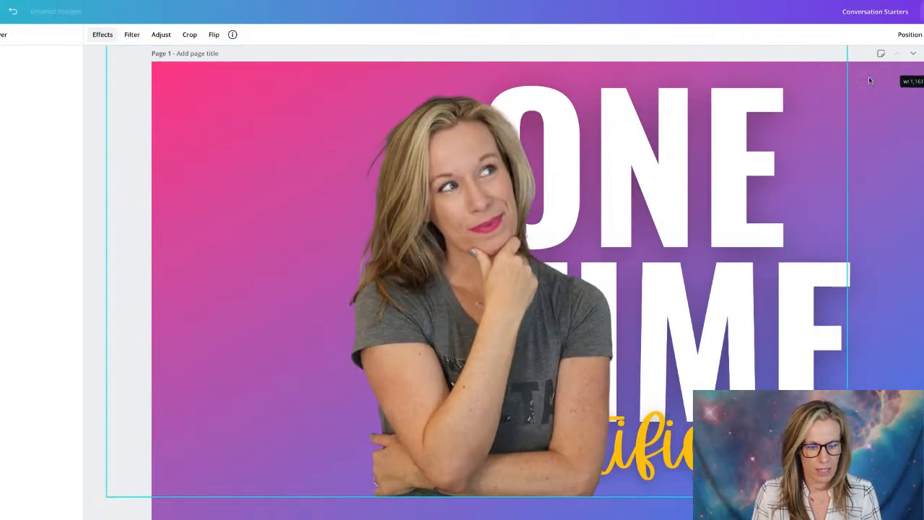
pyautogui.moveTo(400, 365); pyautogui.dragTo(497, 355)
pyautogui.moveTo(399, 334); pyautogui.dragTo(227, 361)
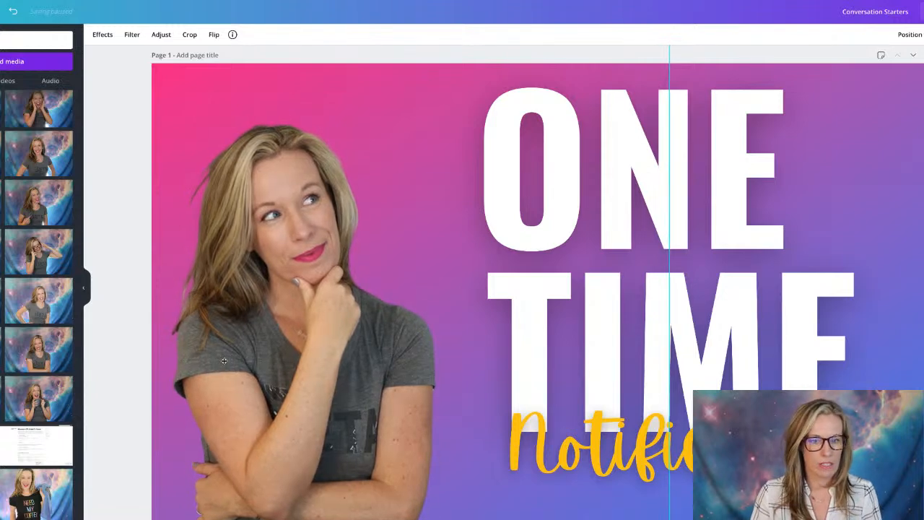
# - Delete the two ALL THINGS BROADCAST pages, keeping only the One Time Notification page
pyautogui.click(731, 55)
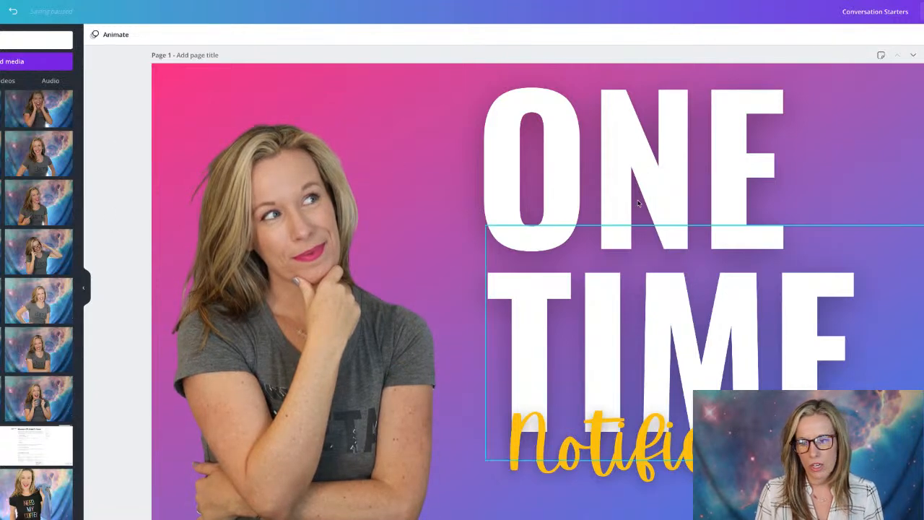
pyautogui.scroll(1, 537, 284)
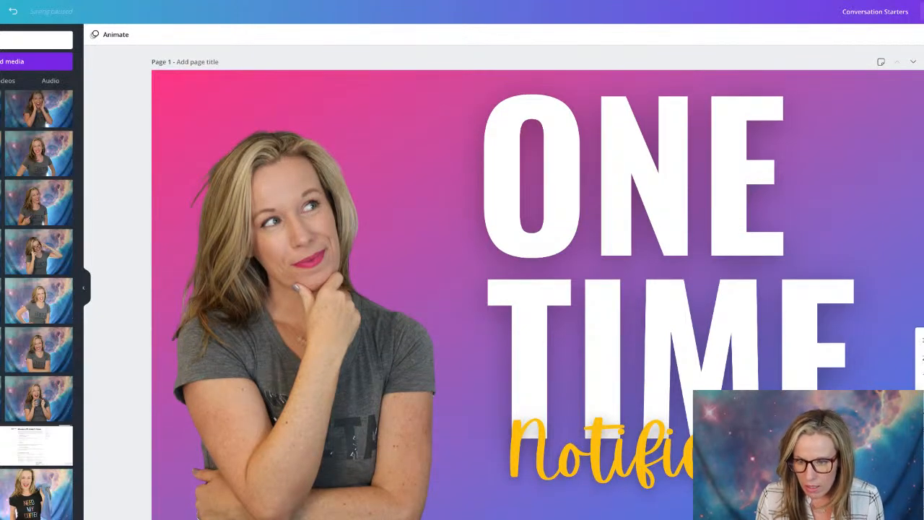
pyautogui.click(920, 449)
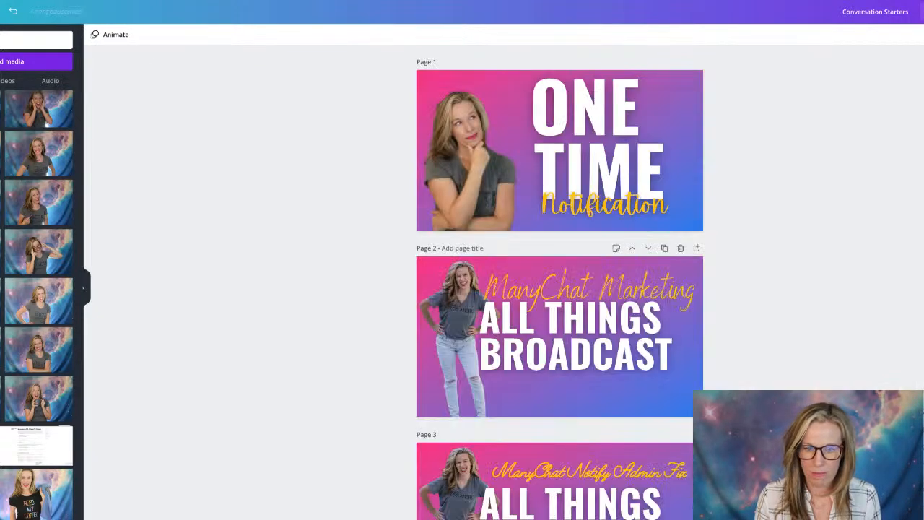
pyautogui.click(681, 250)
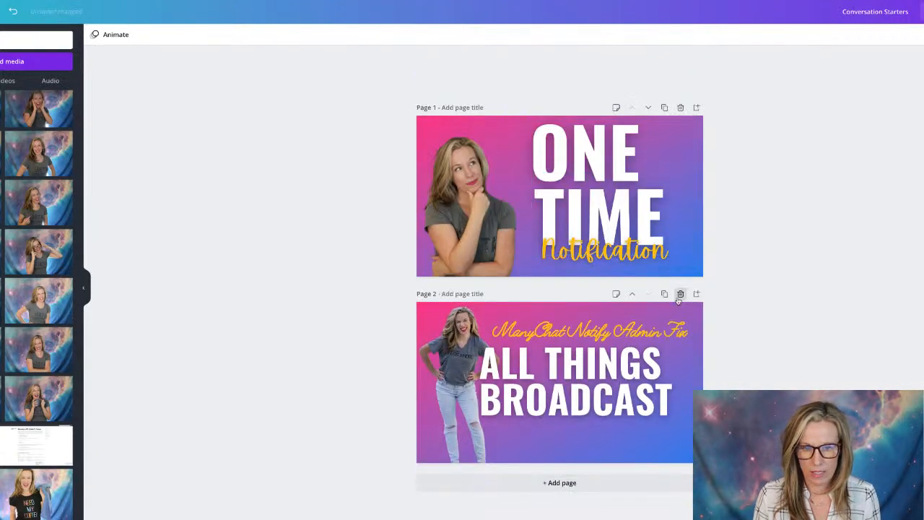
pyautogui.click(681, 293)
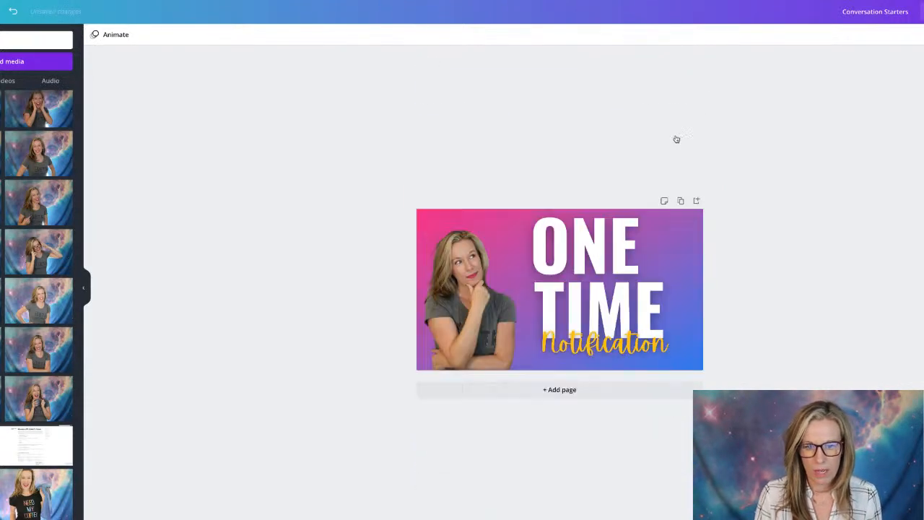
# - Duplicate the page, delete the copy's separate TIME text, shift ONE toward the woman, and add TIME to the same text box
pyautogui.click(680, 201)
pyautogui.click(578, 349)
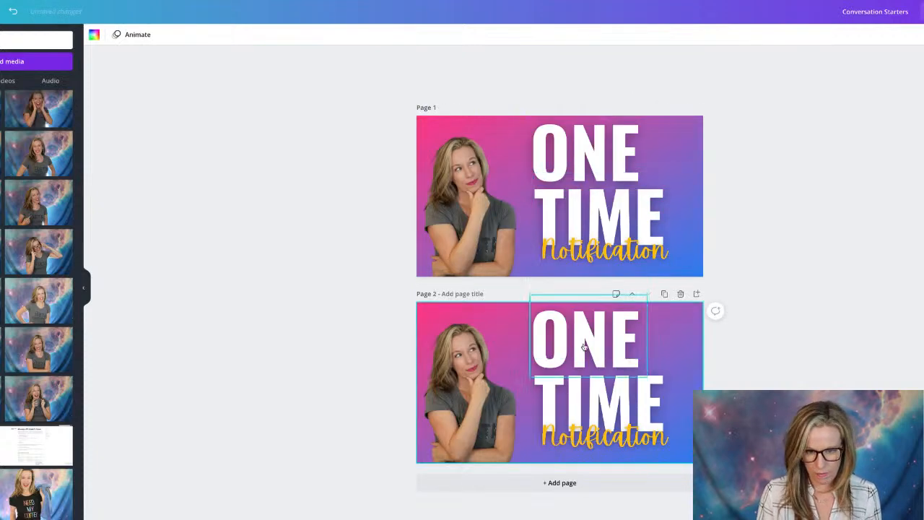
pyautogui.click(607, 399)
pyautogui.press('Delete')
pyautogui.moveTo(608, 352); pyautogui.dragTo(572, 359)
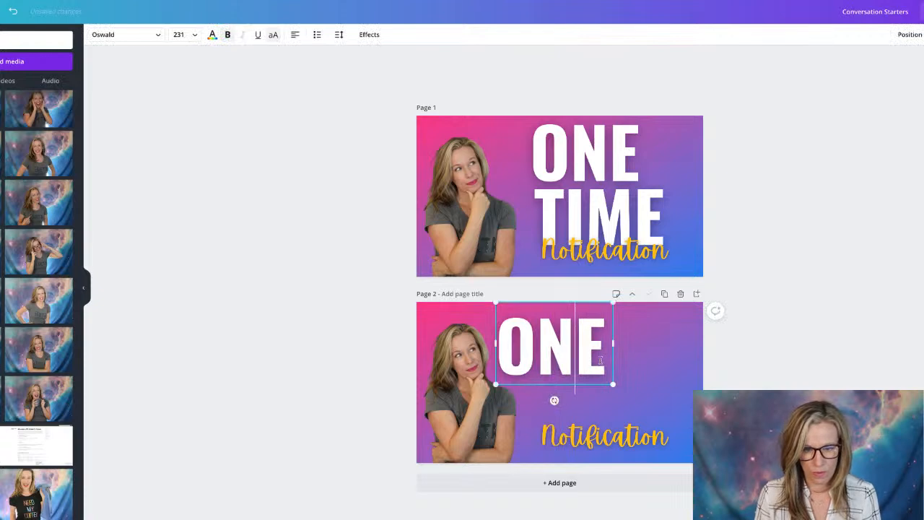
pyautogui.press('Return')
pyautogui.write('TIME')
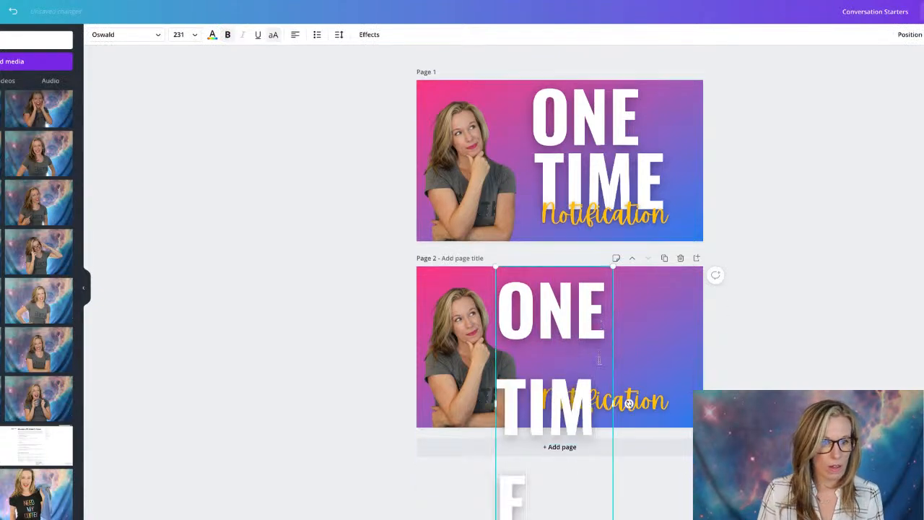
# - Set the combined ONE TIME heading on the copied page to font size 100
pyautogui.click(185, 35)
pyautogui.write('200')
pyautogui.press('Return')
pyautogui.click(185, 35)
pyautogui.click(187, 36)
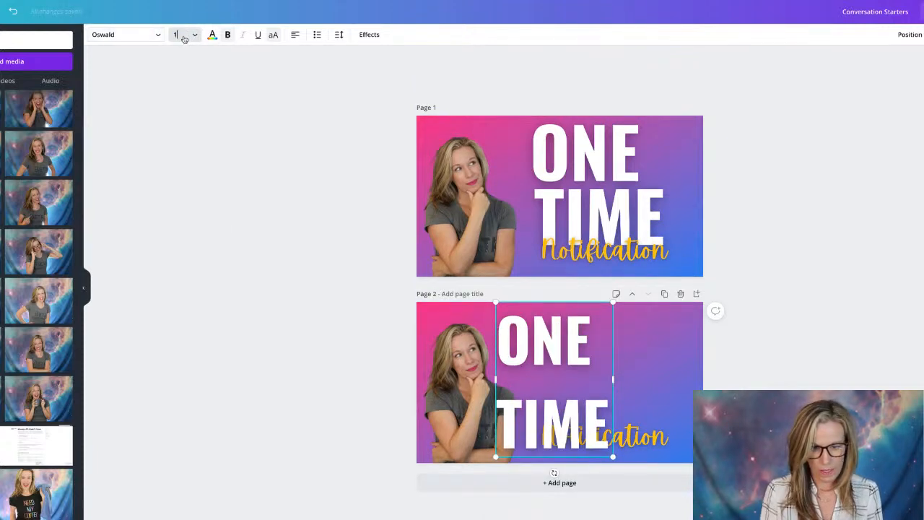
pyautogui.write('100')
pyautogui.press('Return')
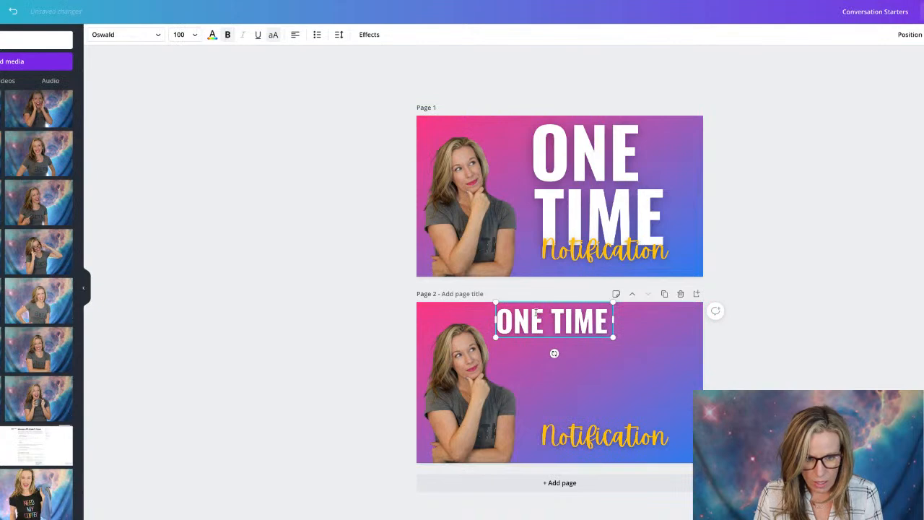
# - Enlarge ONE TIME to font size 147 beside the woman and move Notification up to overlap the heading's lower edge slightly
pyautogui.click(312, 344)
pyautogui.moveTo(553, 326); pyautogui.dragTo(572, 342)
pyautogui.moveTo(631, 353); pyautogui.dragTo(682, 380)
pyautogui.click(599, 432)
pyautogui.moveTo(592, 382); pyautogui.dragTo(591, 372)
pyautogui.click(558, 367)
pyautogui.moveTo(601, 464); pyautogui.dragTo(341, 309)
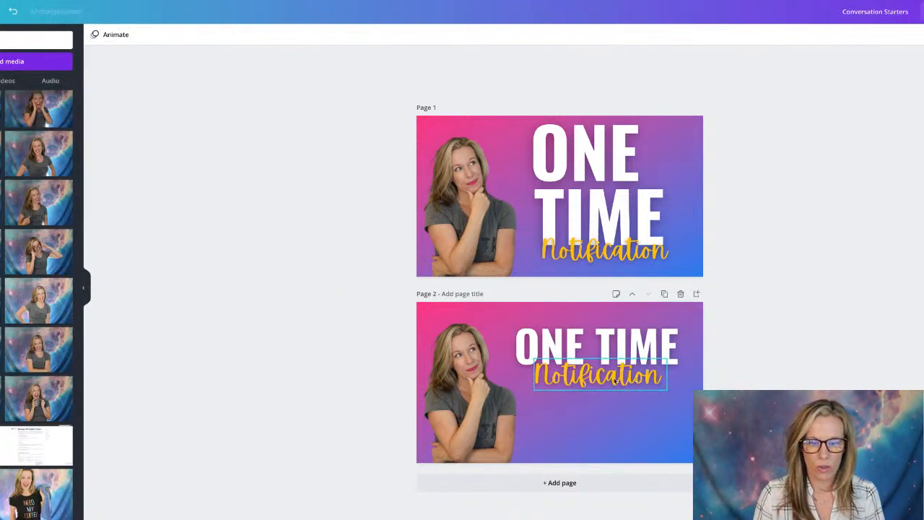
# - Try the Shadow effect on the one-line ONE TIME heading, and delete the first page with the stacked heading
pyautogui.click(557, 345)
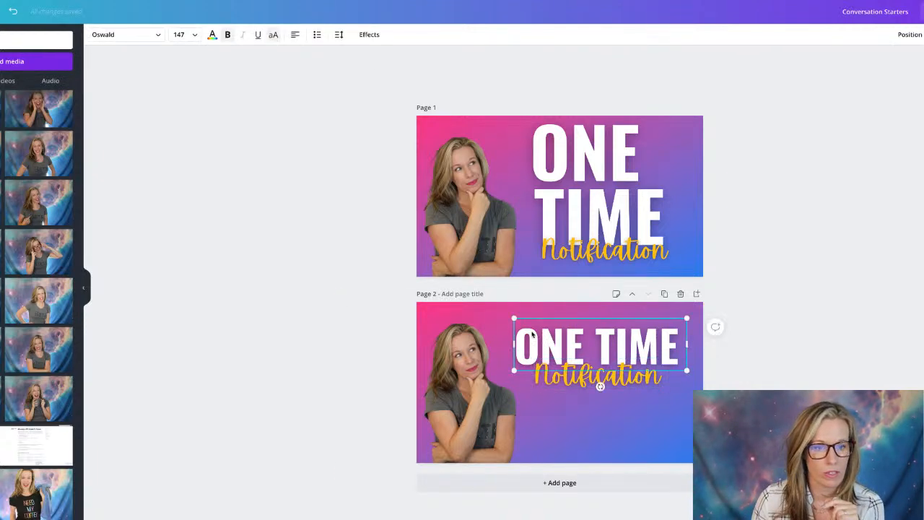
pyautogui.click(376, 35)
pyautogui.click(6, 82)
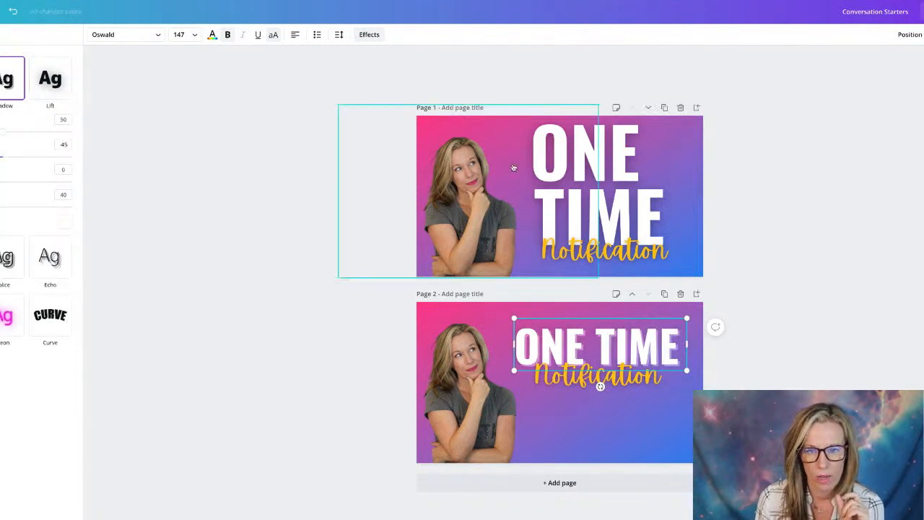
pyautogui.click(680, 107)
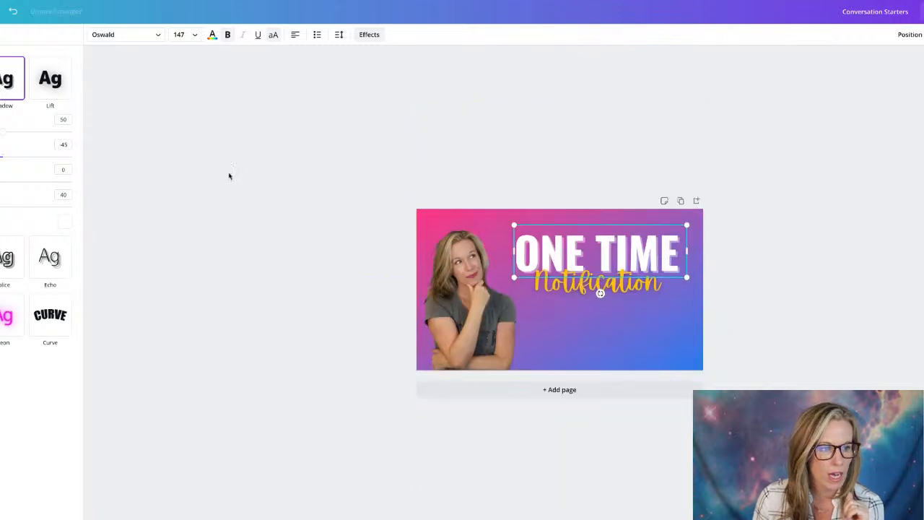
# - Try the Lift, Splice, Echo, Neon and Curve text effects on the ONE TIME heading
pyautogui.click(5, 81)
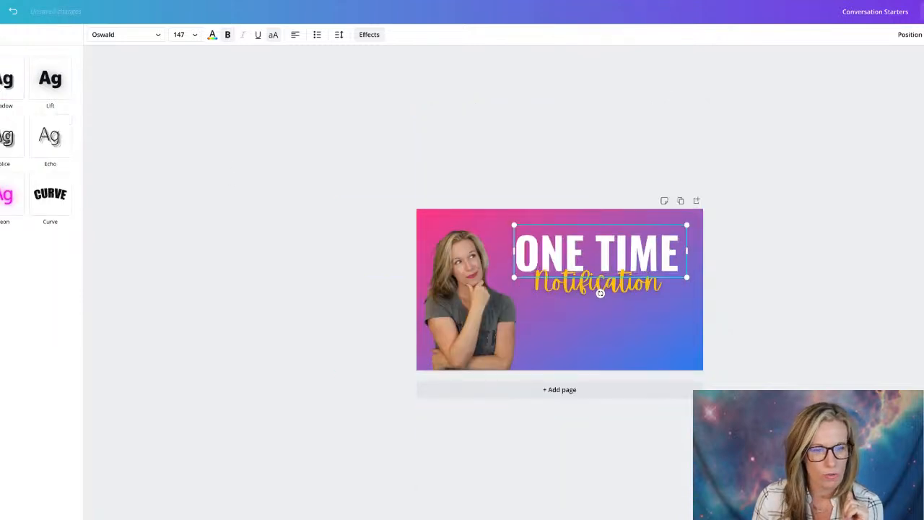
pyautogui.click(5, 81)
pyautogui.click(51, 81)
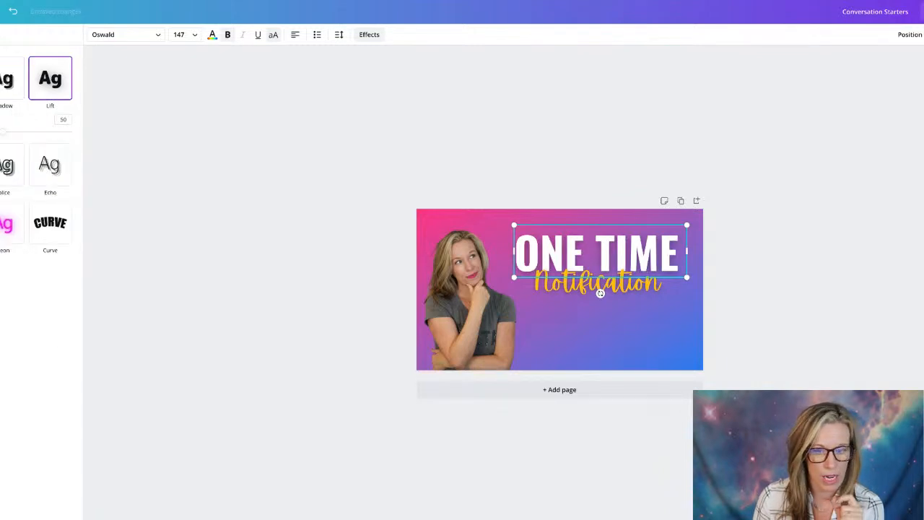
pyautogui.click(2, 144)
pyautogui.click(4, 144)
pyautogui.click(45, 139)
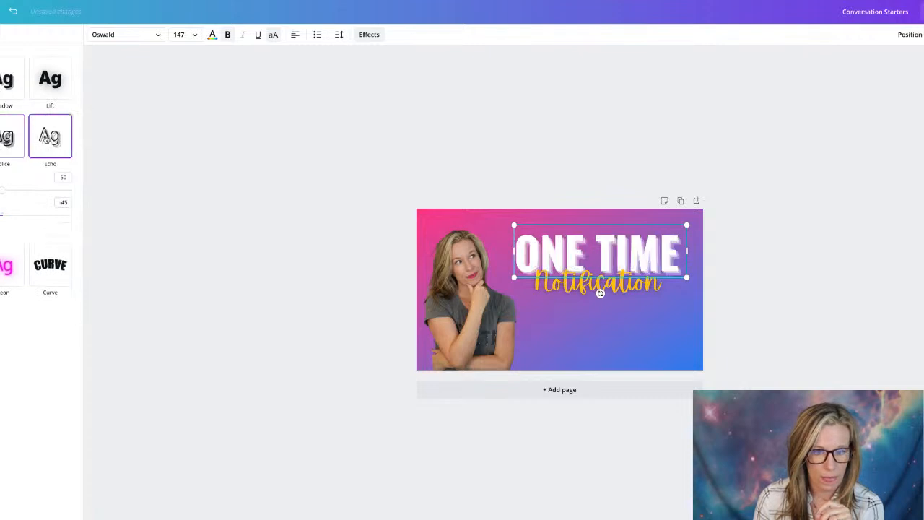
pyautogui.click(1, 267)
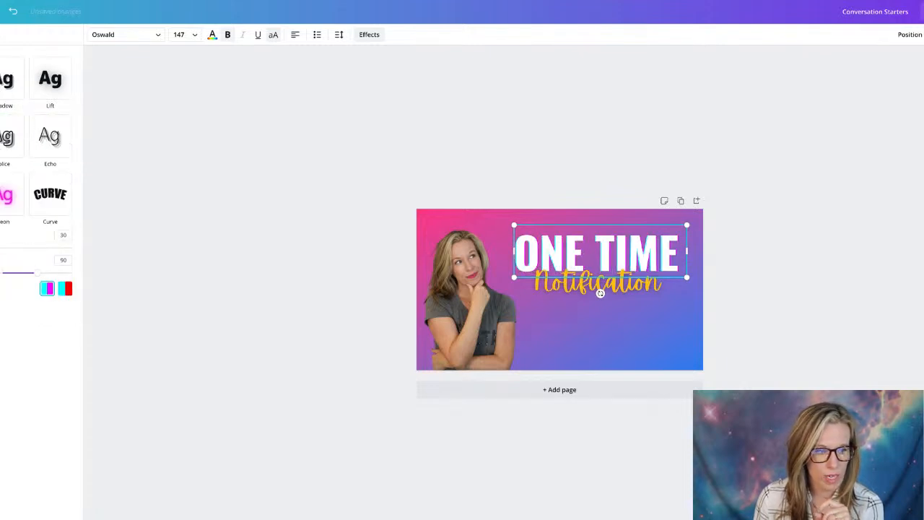
pyautogui.click(3, 208)
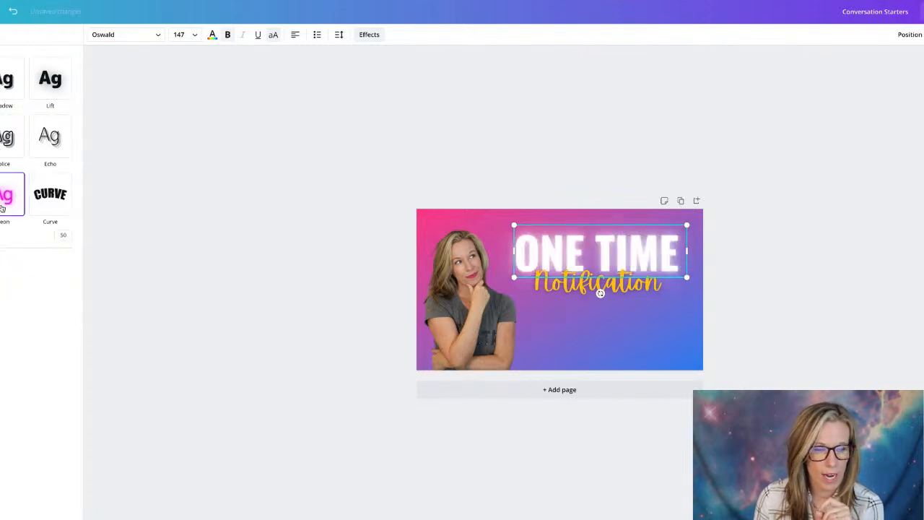
pyautogui.click(50, 201)
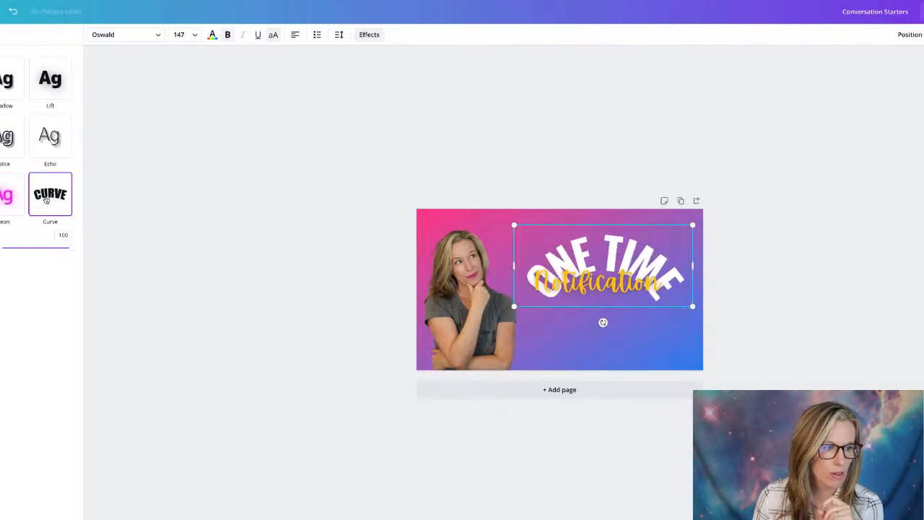
# - Apply the Lift effect to ONE TIME and nudge Notification slightly to center it beneath the heading
pyautogui.click(50, 78)
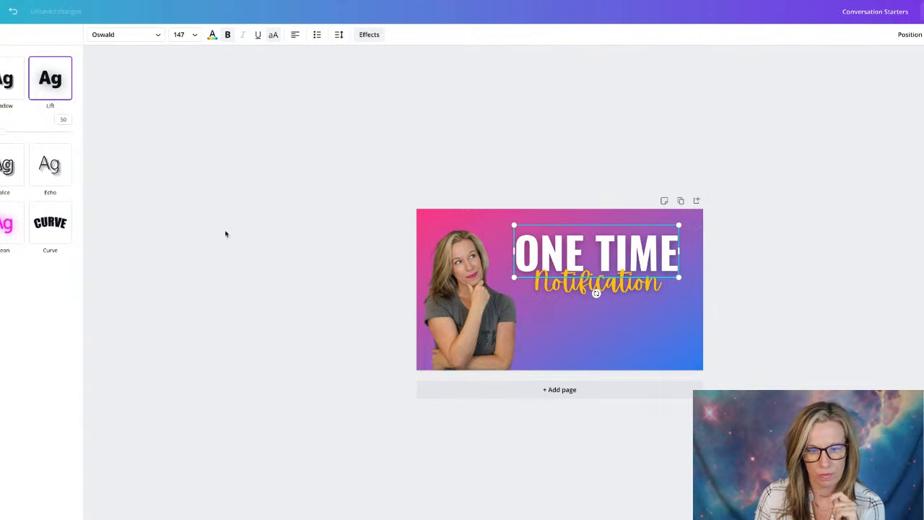
pyautogui.press('Escape')
pyautogui.press('Escape')
pyautogui.moveTo(602, 289); pyautogui.dragTo(600, 290)
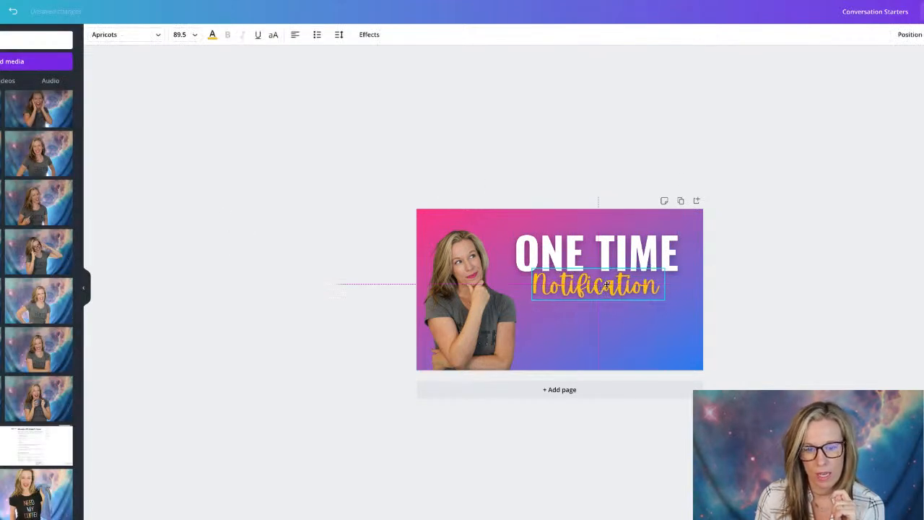
# - Duplicate the page and change Notification on the copy to the Oswald font in white
pyautogui.click(681, 200)
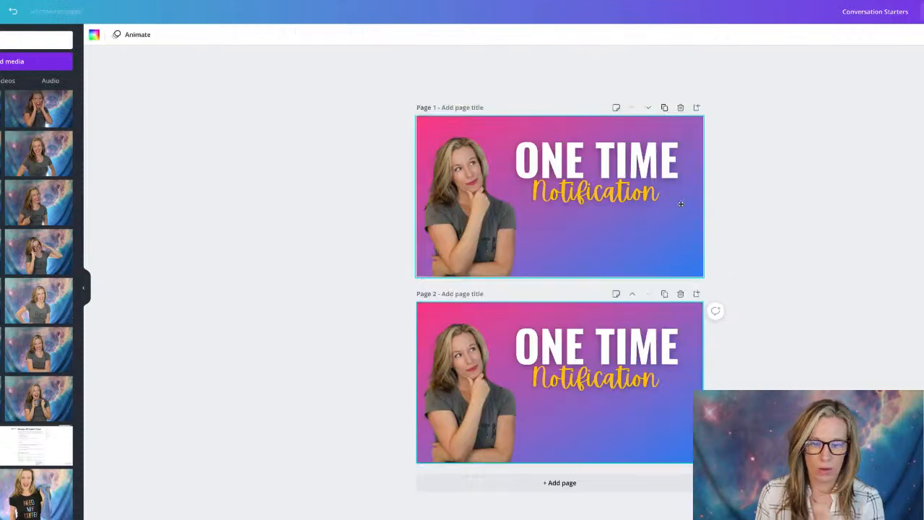
pyautogui.click(585, 385)
pyautogui.click(111, 36)
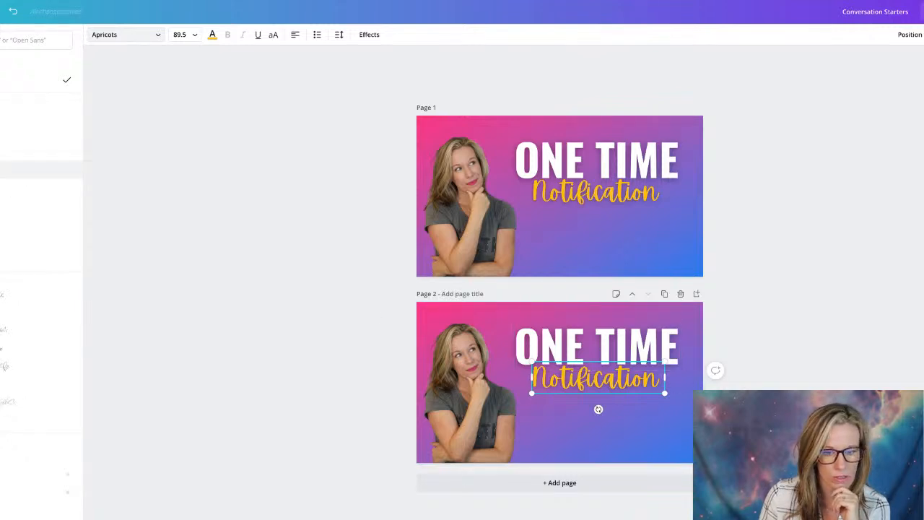
pyautogui.click(36, 169)
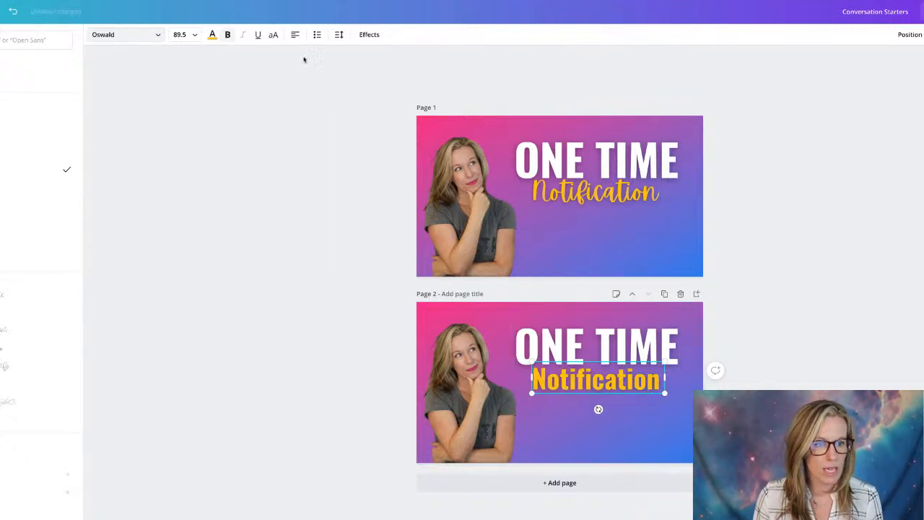
pyautogui.click(212, 34)
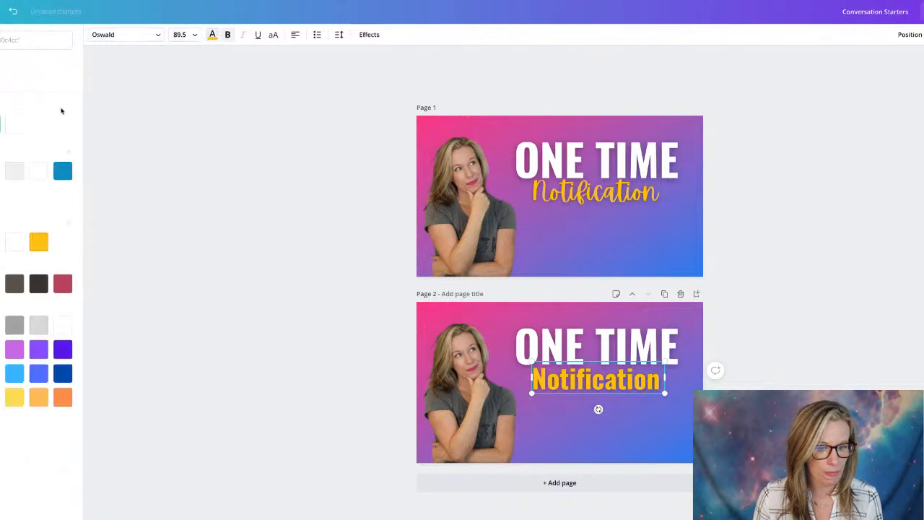
pyautogui.click(14, 124)
# - Enlarge the copy's Notification to font size 111, place it just below ONE TIME at matching width, and open its text effects
pyautogui.moveTo(533, 365); pyautogui.dragTo(513, 358)
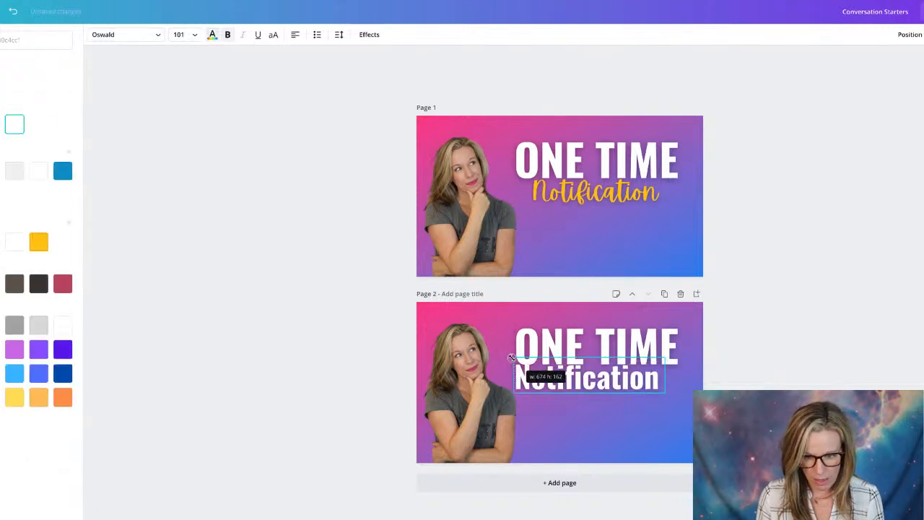
pyautogui.moveTo(673, 399); pyautogui.dragTo(680, 403)
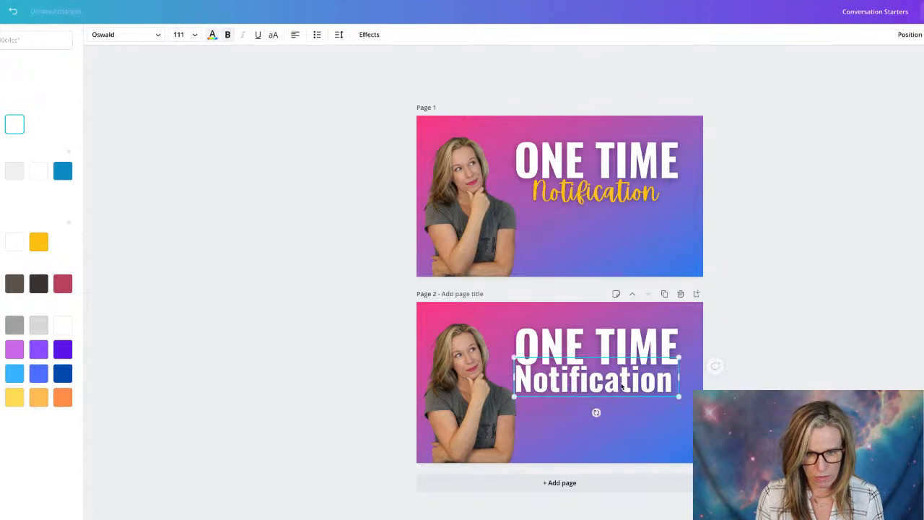
pyautogui.moveTo(607, 386); pyautogui.dragTo(609, 392)
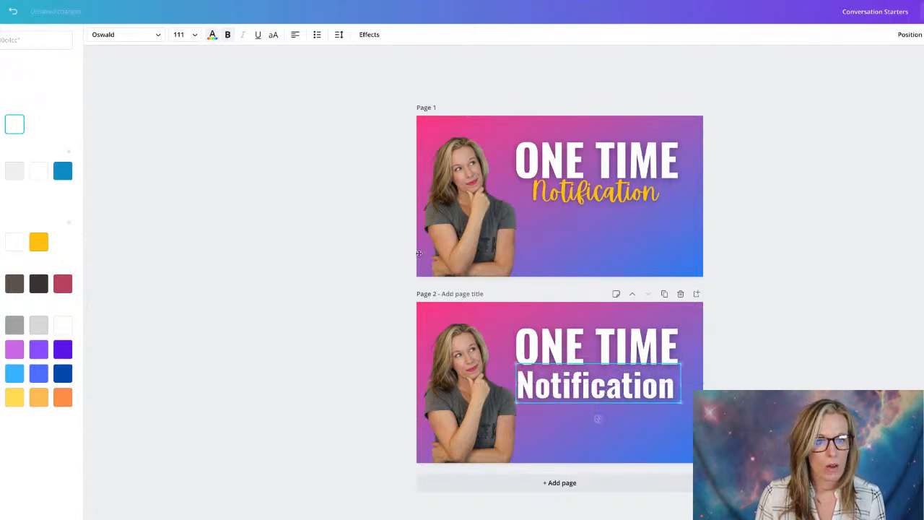
pyautogui.click(369, 34)
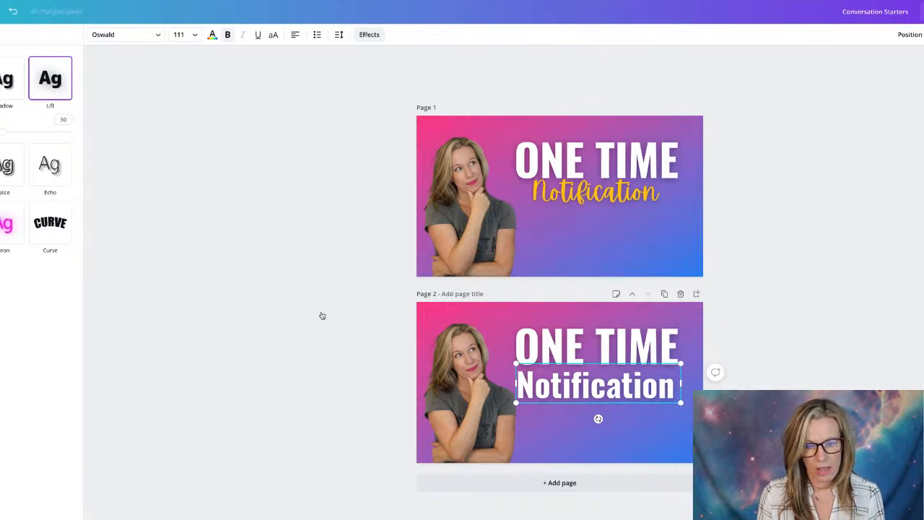
# - Add a text box to page 2, place it below Notification, and shrink it to about font size 62.7
pyautogui.press('Escape')
pyautogui.click(646, 433)
pyautogui.press('t')
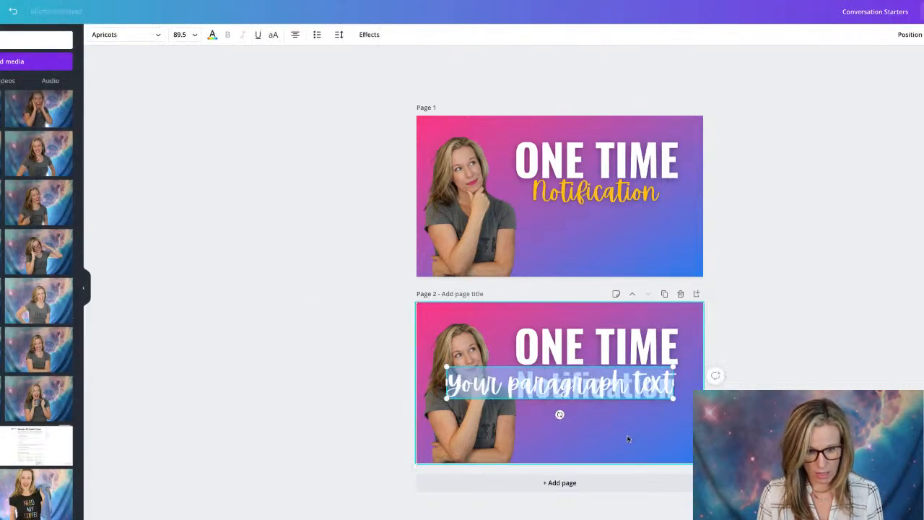
pyautogui.click(340, 351)
pyautogui.moveTo(561, 379); pyautogui.dragTo(575, 413)
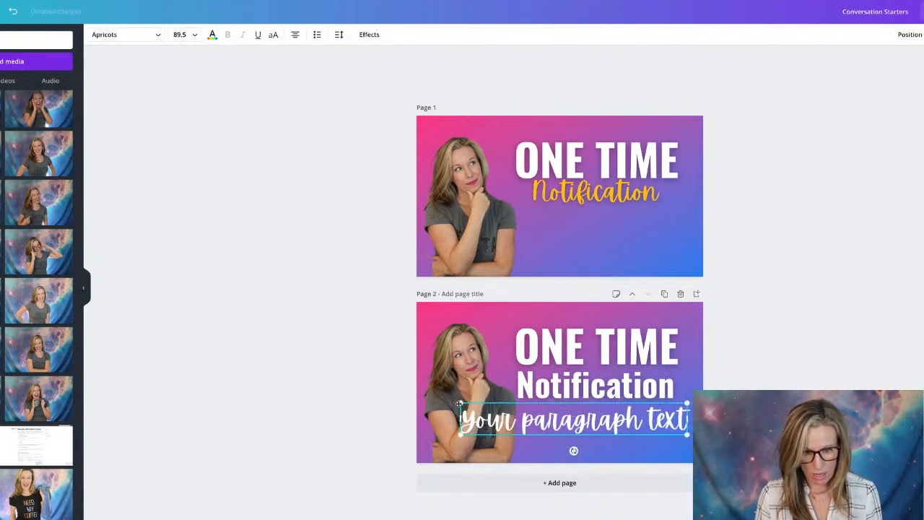
pyautogui.moveTo(460, 404); pyautogui.dragTo(527, 413)
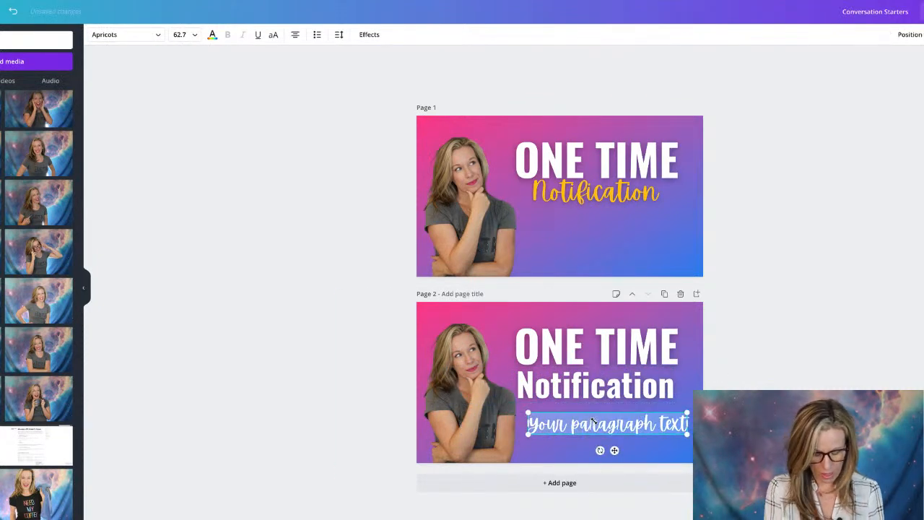
# - Enter Breakdown in the text box beneath Notification on page 2, then replace the wording with Deep Dive
pyautogui.write('Breakdown')
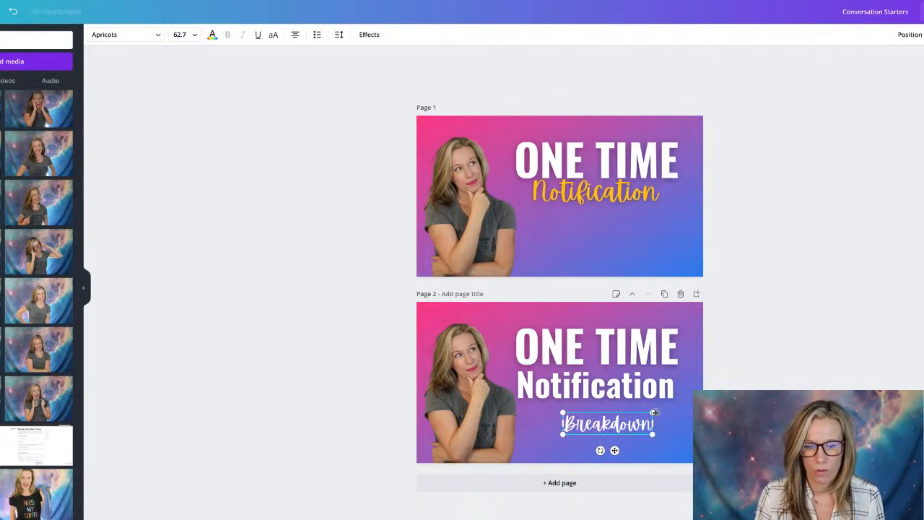
pyautogui.doubleClick(615, 426)
pyautogui.write('D')
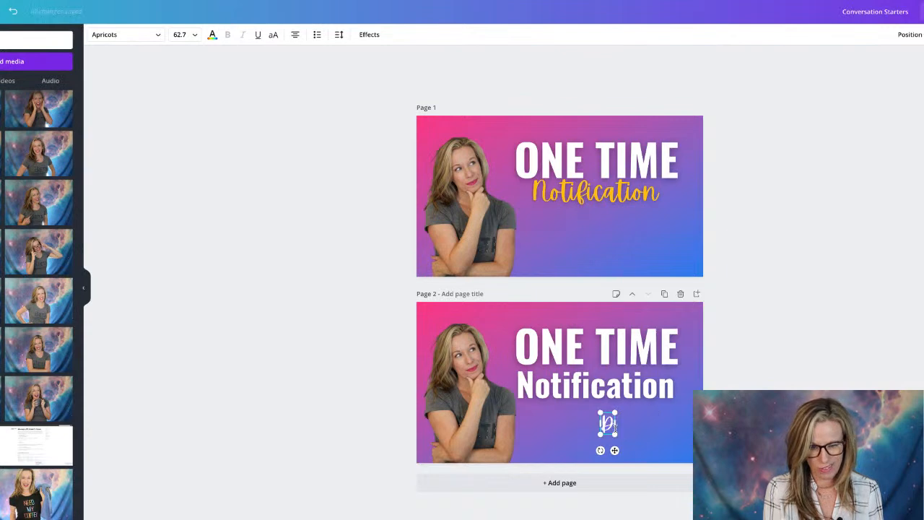
pyautogui.write('eep Dive')
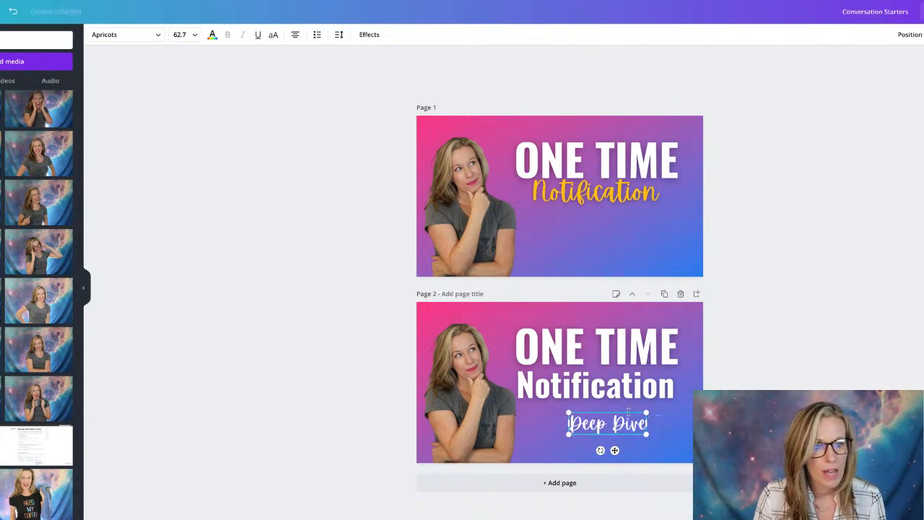
# - Color Deep Dive yellow, enlarge it to about font size 95.6, and position it just under Notification
pyautogui.click(212, 34)
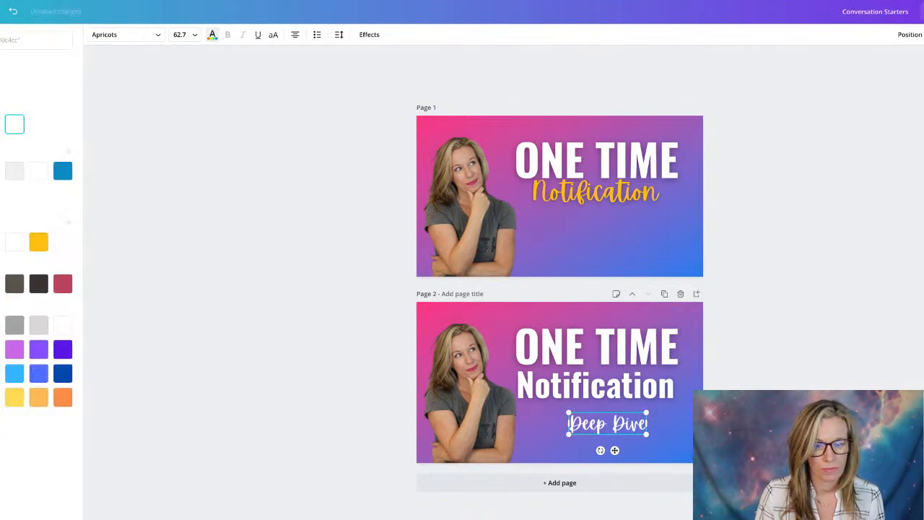
pyautogui.click(38, 242)
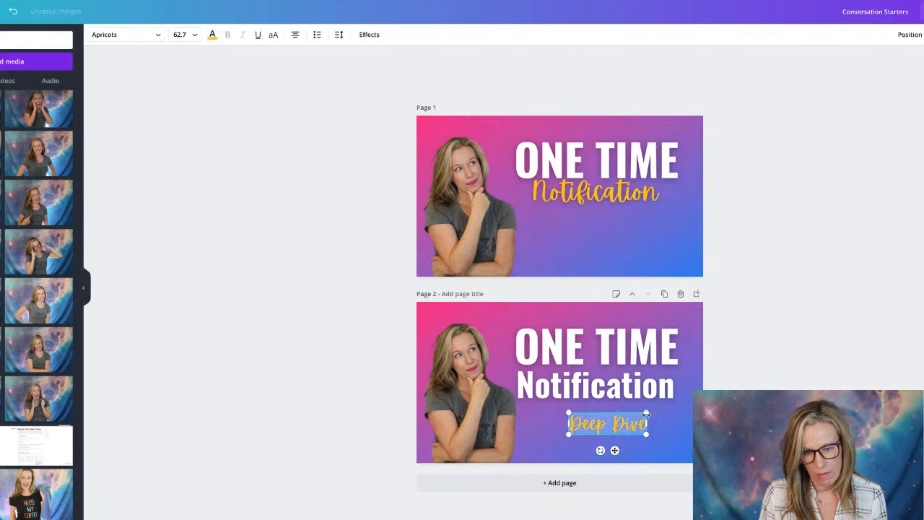
pyautogui.moveTo(647, 411); pyautogui.dragTo(688, 393)
pyautogui.moveTo(337, 289); pyautogui.dragTo(601, 465)
pyautogui.moveTo(625, 419); pyautogui.dragTo(618, 412)
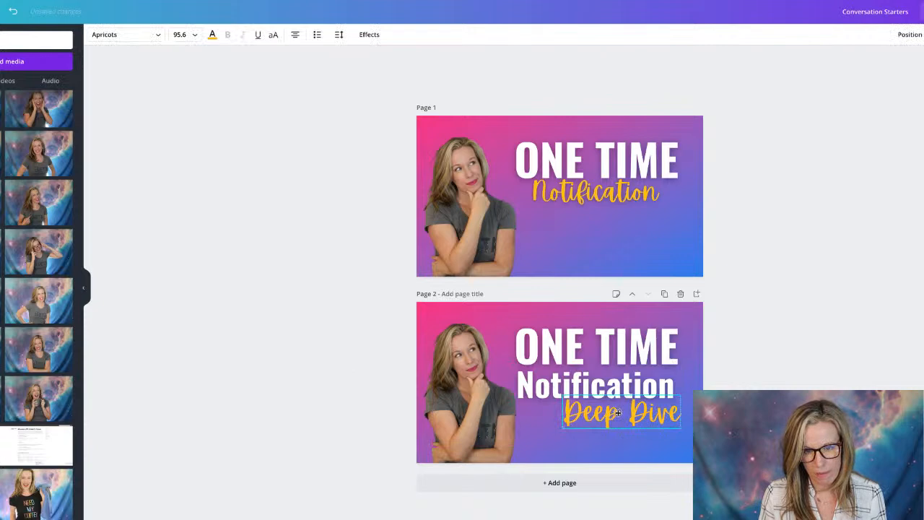
# - Enlarge the yellow Notification text on page 1 to about font size 108 and shift it slightly down
pyautogui.click(654, 196)
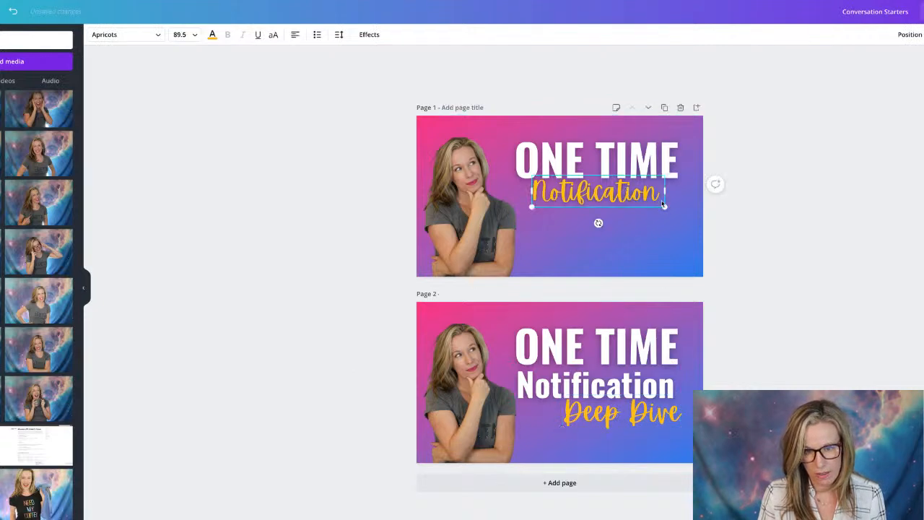
pyautogui.moveTo(666, 208); pyautogui.dragTo(679, 211)
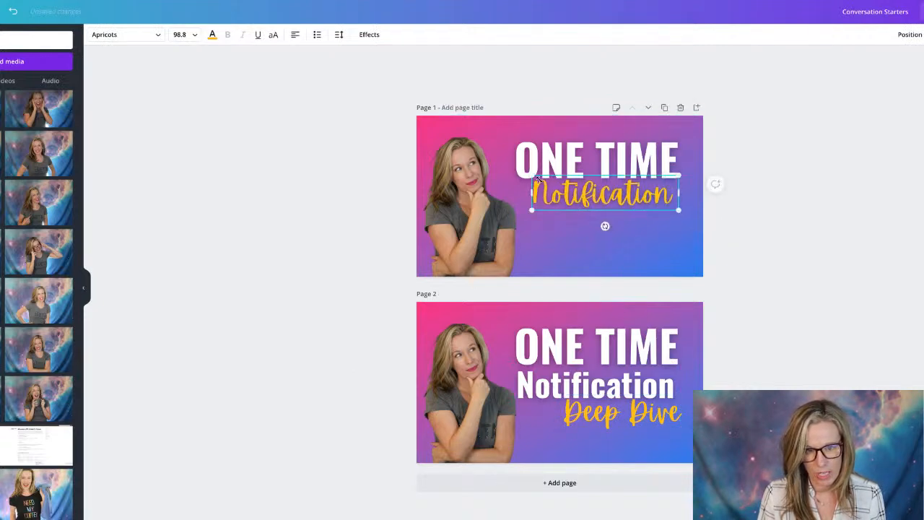
pyautogui.moveTo(528, 173); pyautogui.dragTo(514, 170)
pyautogui.moveTo(594, 192); pyautogui.dragTo(595, 205)
# - Enlarge the ONE TIME heading on page 1 toward the woman's head and align Notification beneath the heading's right end
pyautogui.click(549, 165)
pyautogui.moveTo(520, 131); pyautogui.dragTo(487, 122)
pyautogui.click(583, 208)
pyautogui.moveTo(584, 208); pyautogui.dragTo(630, 200)
pyautogui.click(715, 180)
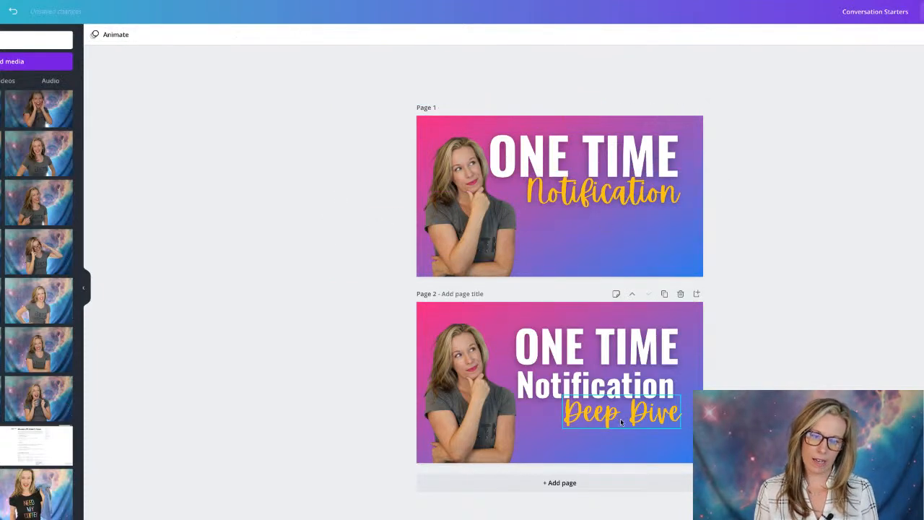
# - Delete the page with Deep Dive and duplicate the remaining thumbnail page
pyautogui.click(681, 294)
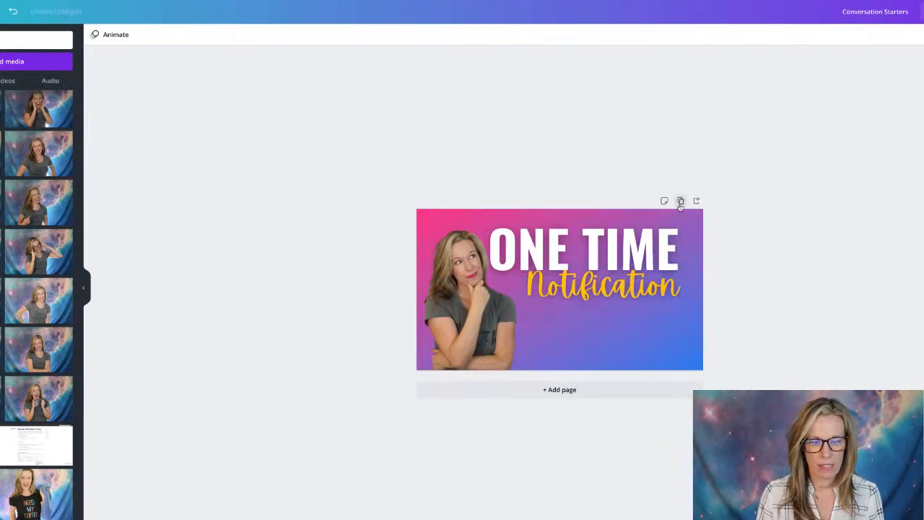
pyautogui.click(681, 201)
# - Change the blue in page 2's gradient background to yellow and color its Notification text black
pyautogui.click(646, 437)
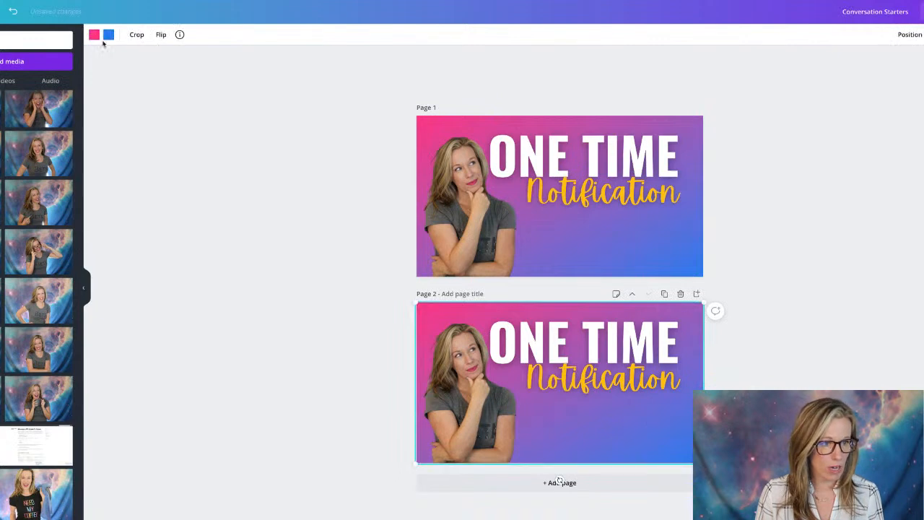
pyautogui.click(109, 38)
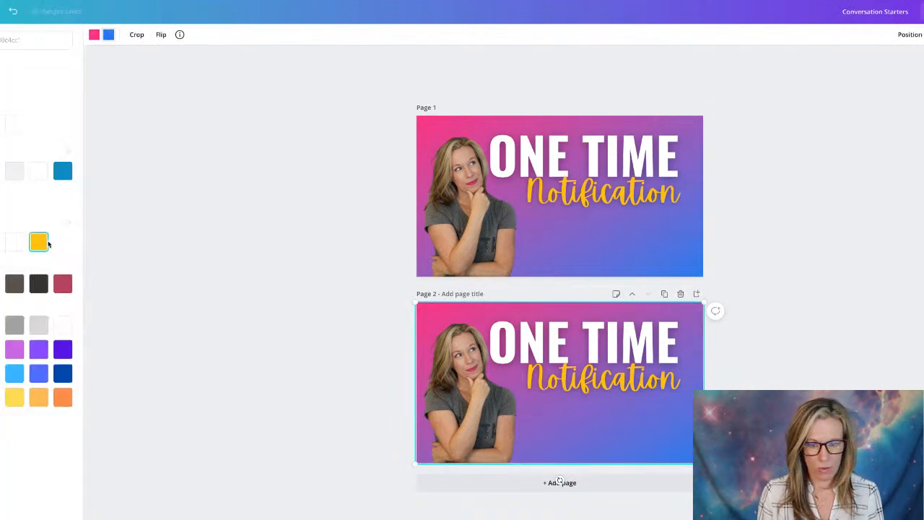
pyautogui.click(42, 243)
pyautogui.click(603, 377)
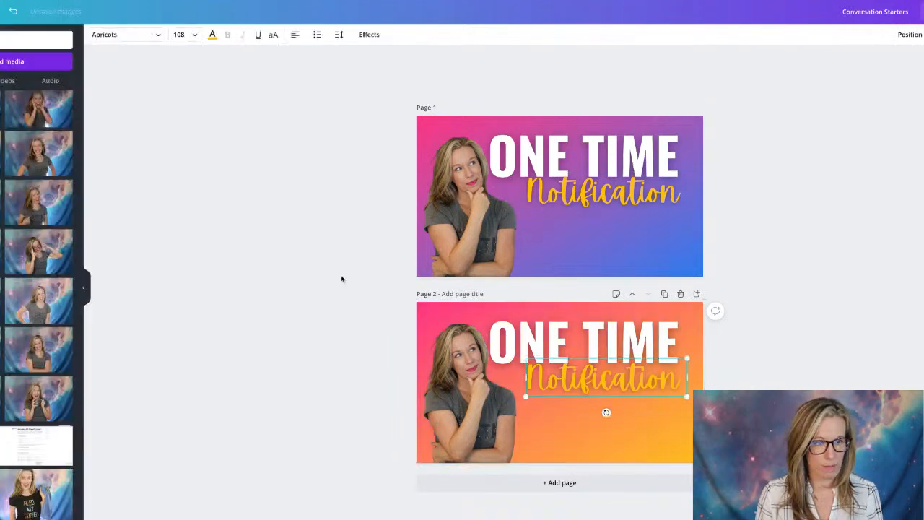
pyautogui.click(212, 36)
pyautogui.click(39, 283)
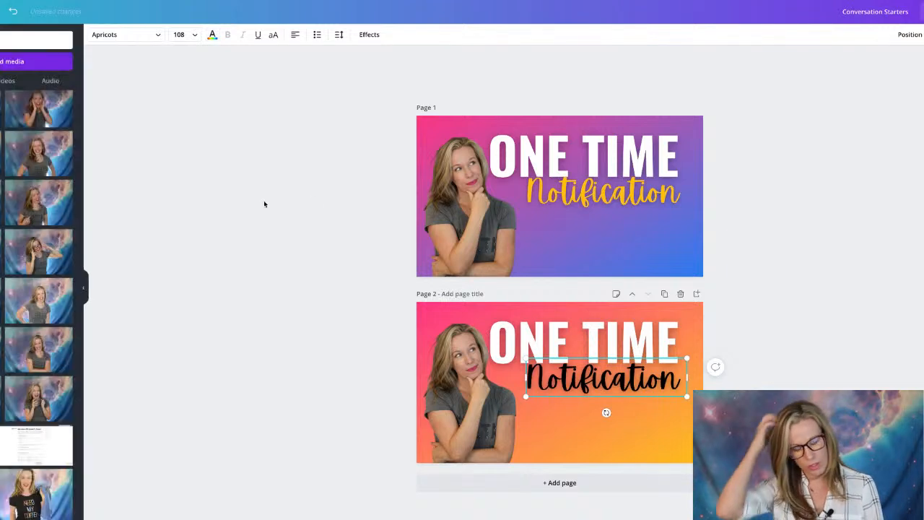
# - Delete the pink-to-yellow page 2 and inspect the remaining thumbnail at a larger size
pyautogui.click(264, 203)
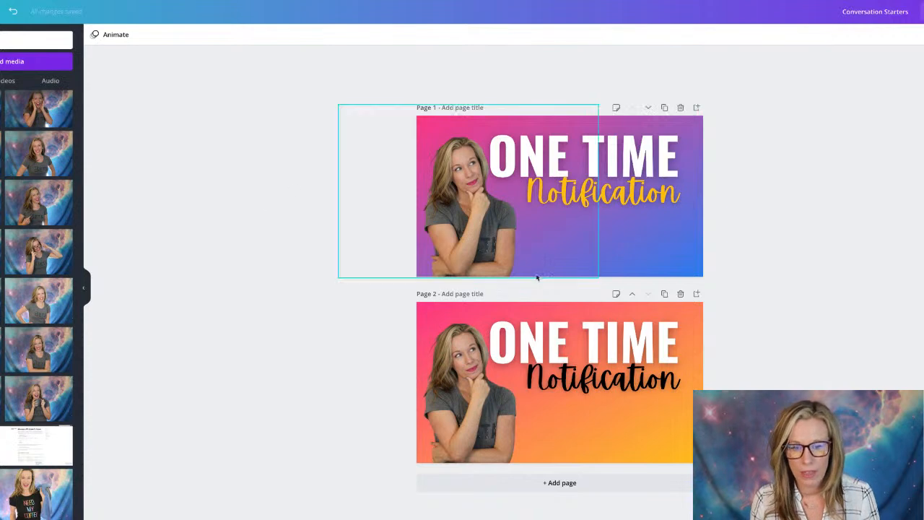
pyautogui.click(681, 293)
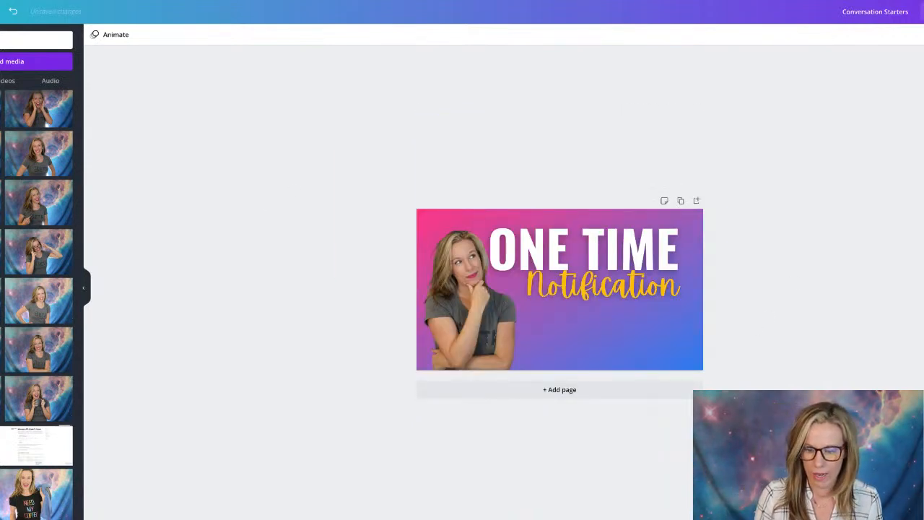
pyautogui.hotkey('ctrl', '+')
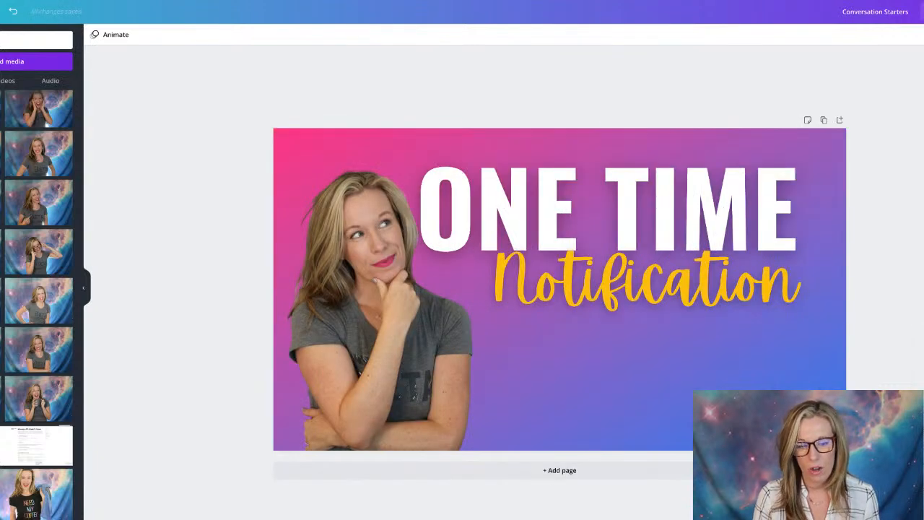
pyautogui.moveTo(637, 452); pyautogui.dragTo(165, 215)
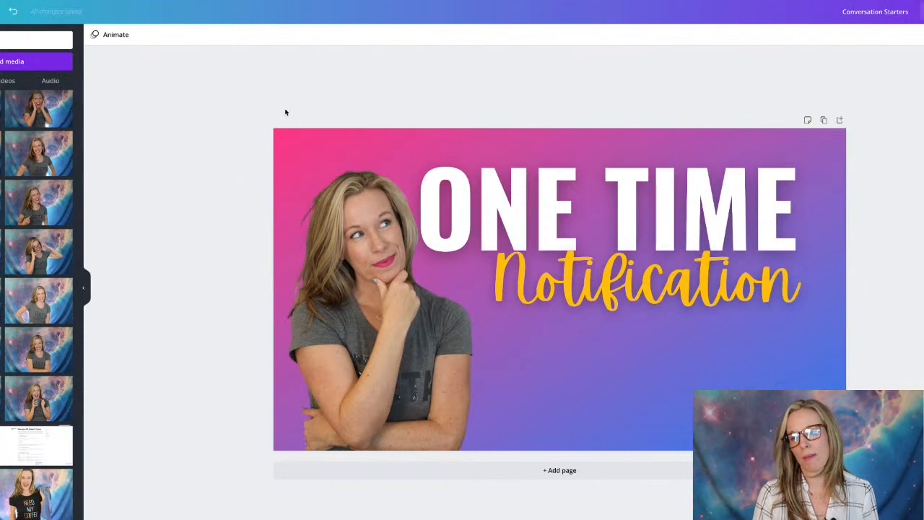